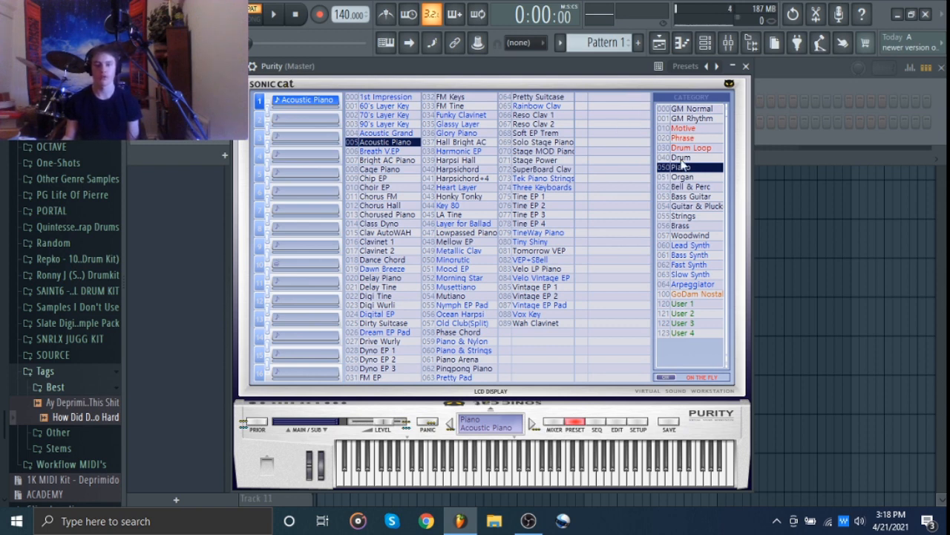
Step: Open the Purity channel's piano roll and leave the plugin window closed
{"action": "left_click", "coordinate": [746, 66]}
{"action": "right_click", "coordinate": [253, 124]}
{"action": "left_click", "coordinate": [286, 123]}
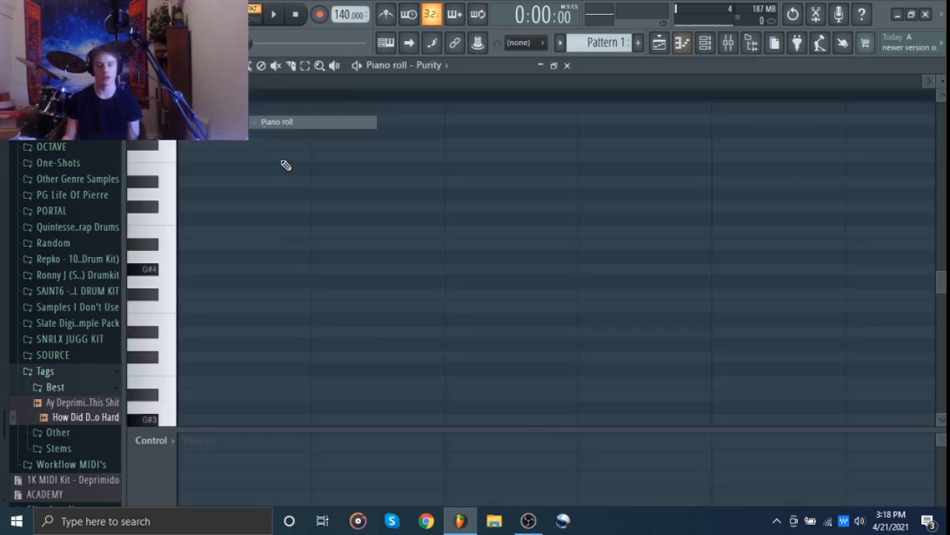
{"action": "left_click", "coordinate": [706, 42]}
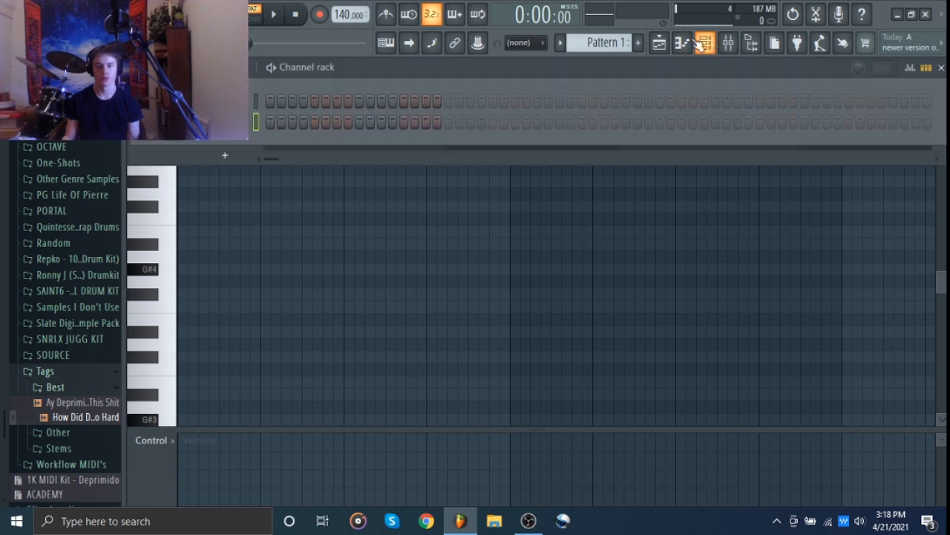
{"action": "left_click", "coordinate": [254, 95]}
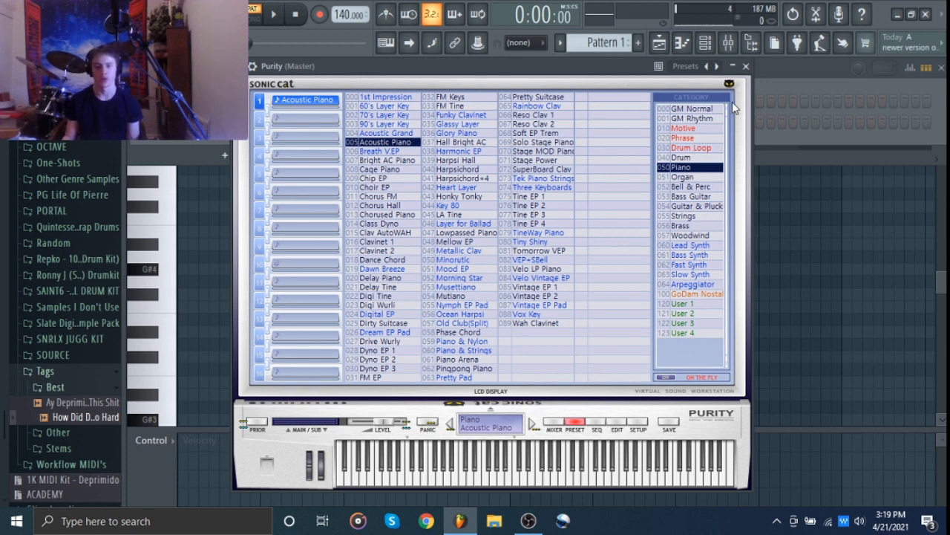
{"action": "left_click", "coordinate": [746, 67]}
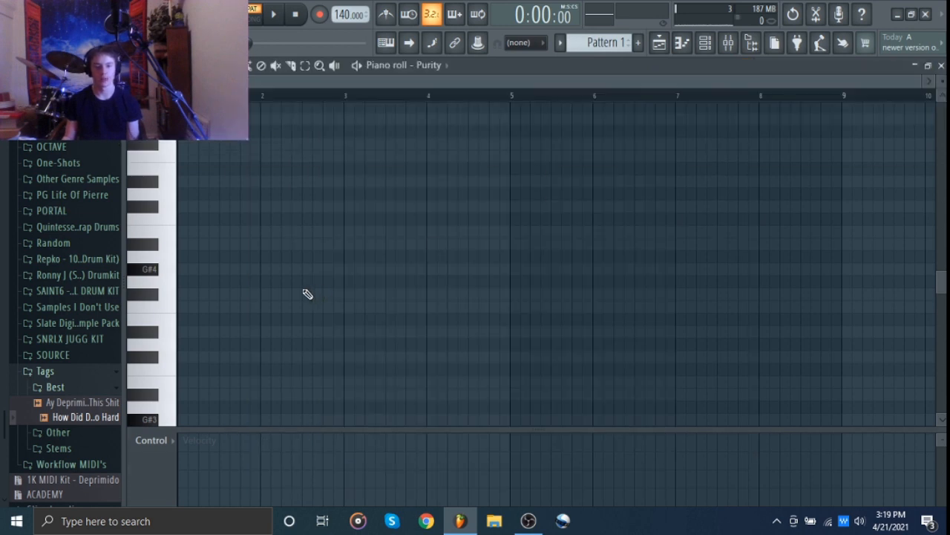
Step: Draw a one-bar chord of G#4, B4 and D#5 in the first bar of the piano roll
{"action": "left_click", "coordinate": [212, 271]}
{"action": "left_click", "coordinate": [215, 233]}
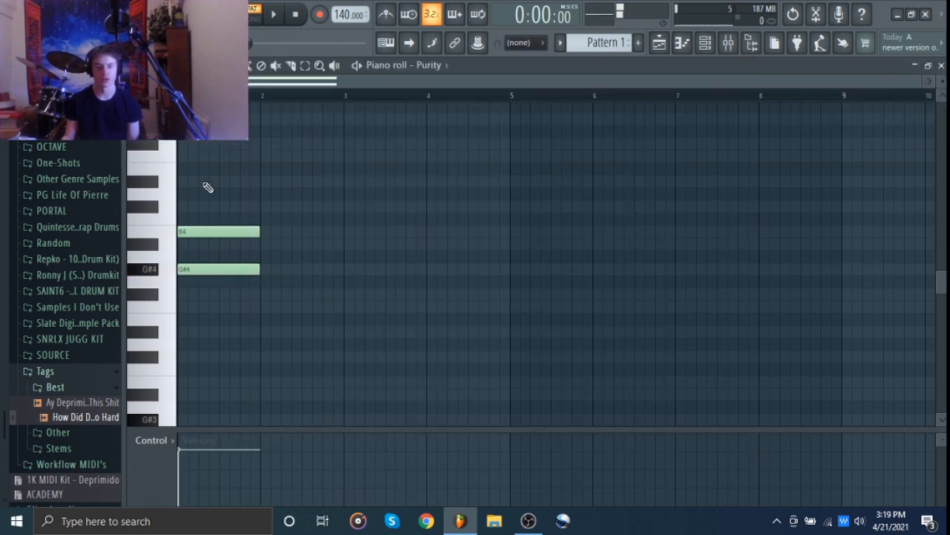
{"action": "left_click", "coordinate": [206, 181]}
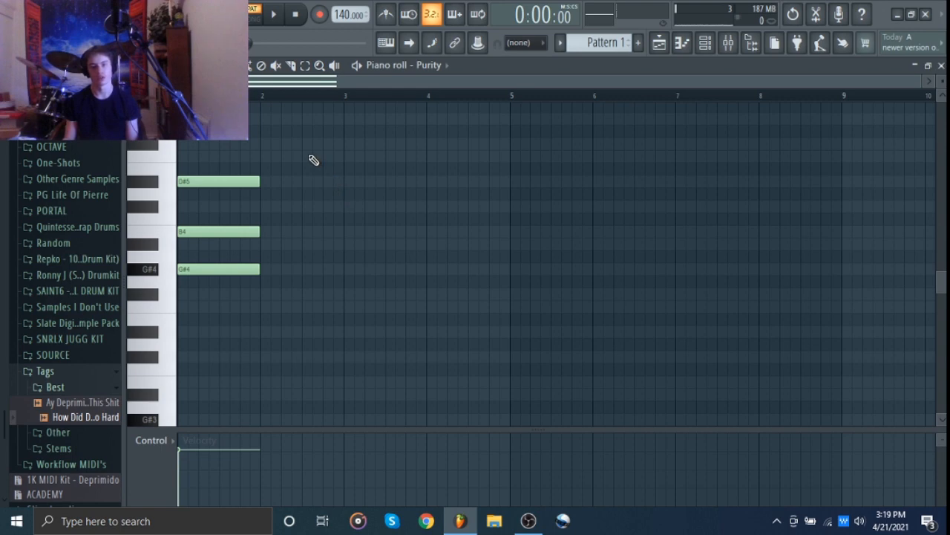
{"action": "key", "text": "ctrl+a"}
{"action": "left_click", "coordinate": [358, 357]}
Step: Add a one-bar chord of F4, A#4 and C#5 in the second bar and play the pattern
{"action": "scroll", "coordinate": [362, 343], "scroll_direction": "up", "scroll_amount": 3}
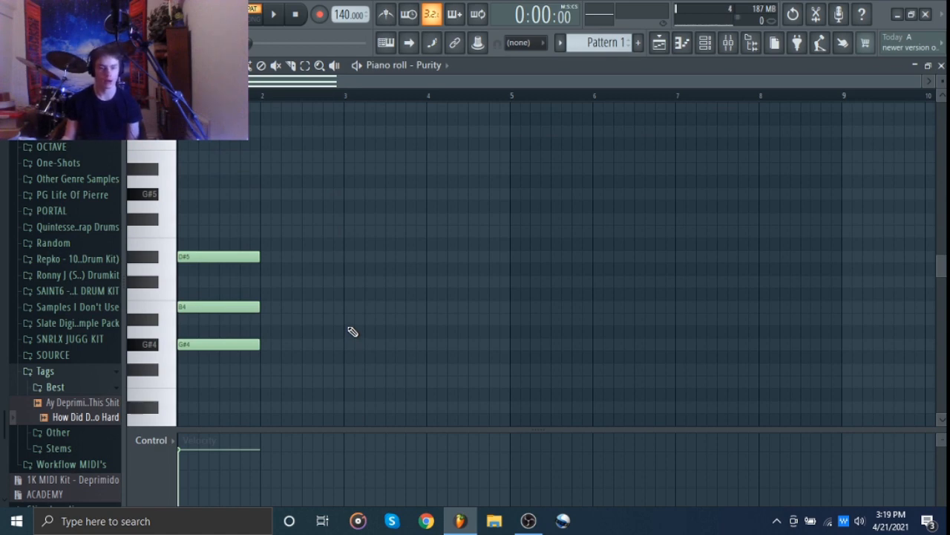
{"action": "scroll", "coordinate": [346, 312], "scroll_direction": "down", "scroll_amount": 2}
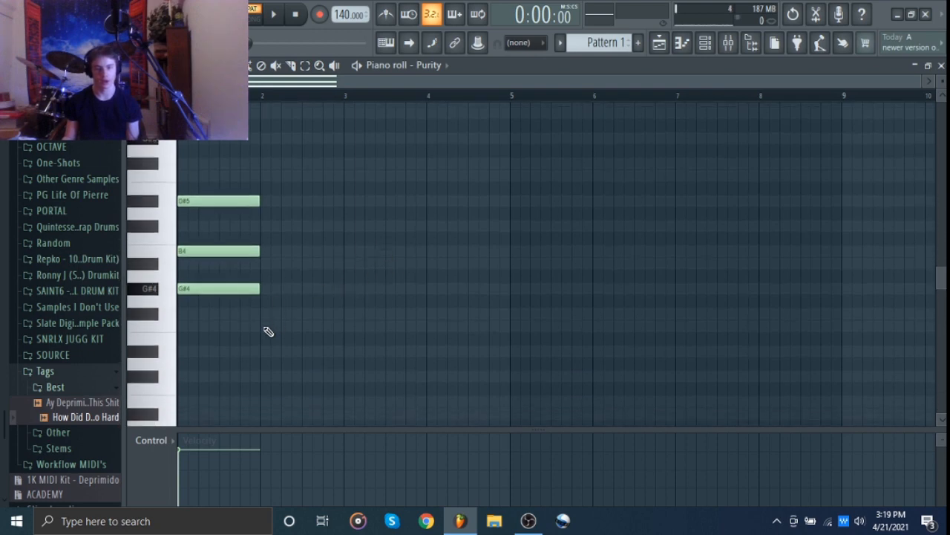
{"action": "left_click", "coordinate": [264, 327]}
{"action": "left_click", "coordinate": [264, 263]}
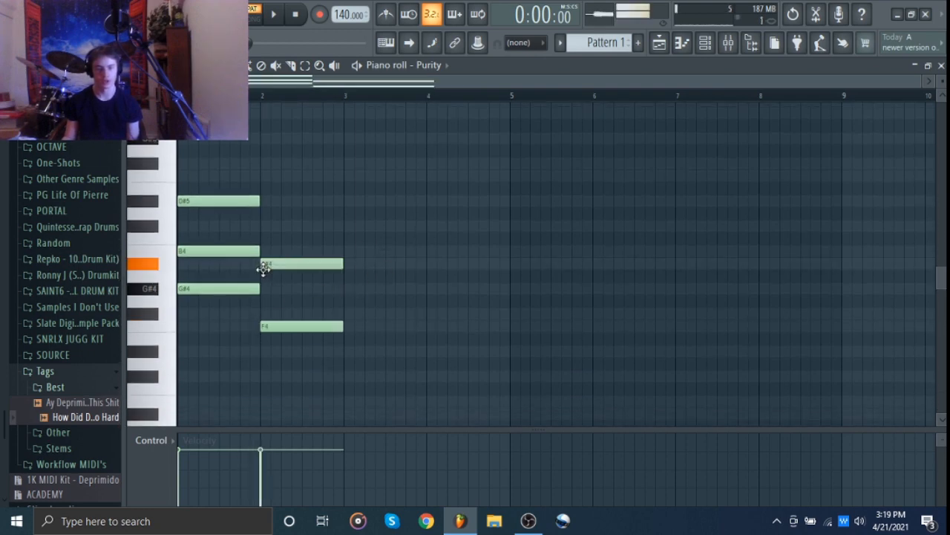
{"action": "left_click", "coordinate": [263, 225]}
{"action": "key", "text": "space"}
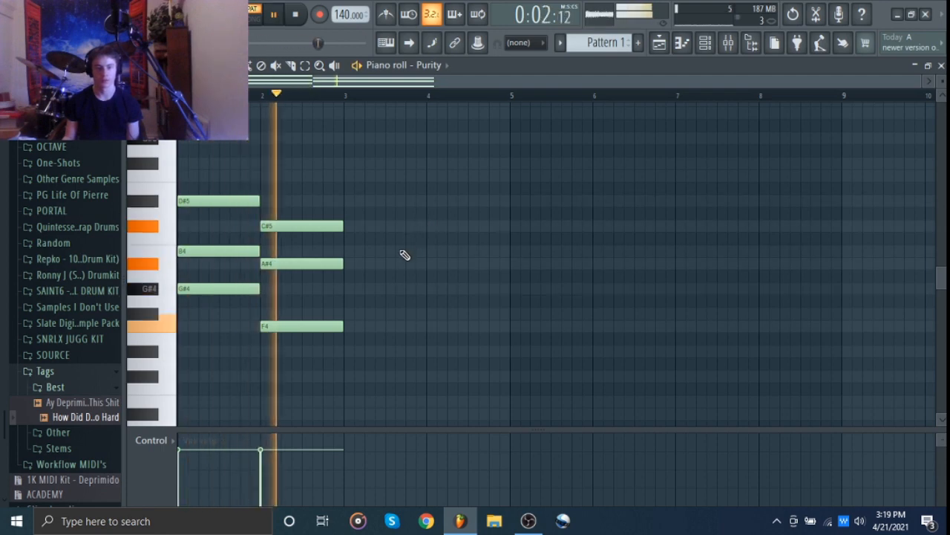
Step: Stop playback and delete all notes of both chords
{"action": "key", "text": "space"}
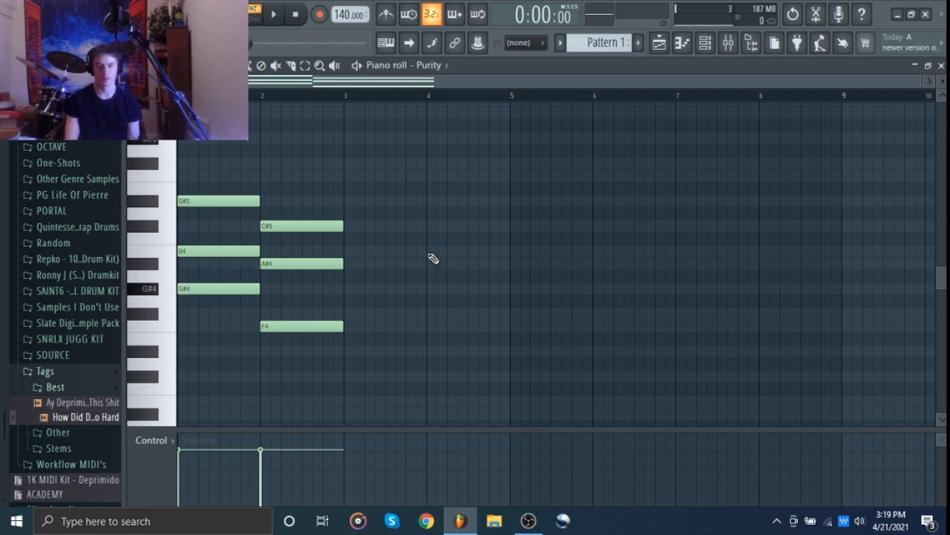
{"action": "key", "text": "ctrl+a"}
{"action": "key", "text": "Delete"}
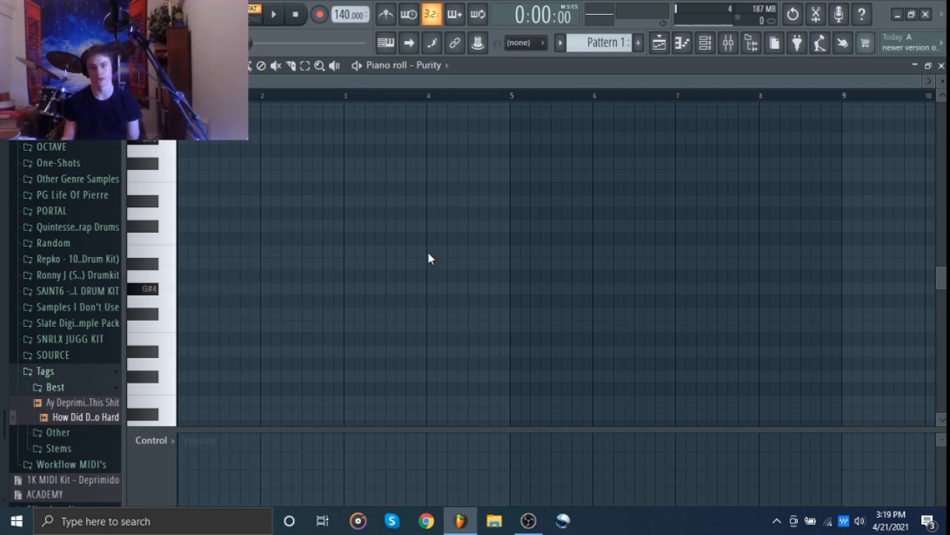
Step: Load the Pretty Suitcase preset from Purity's Piano category and close the plugin window
{"action": "left_click", "coordinate": [706, 42]}
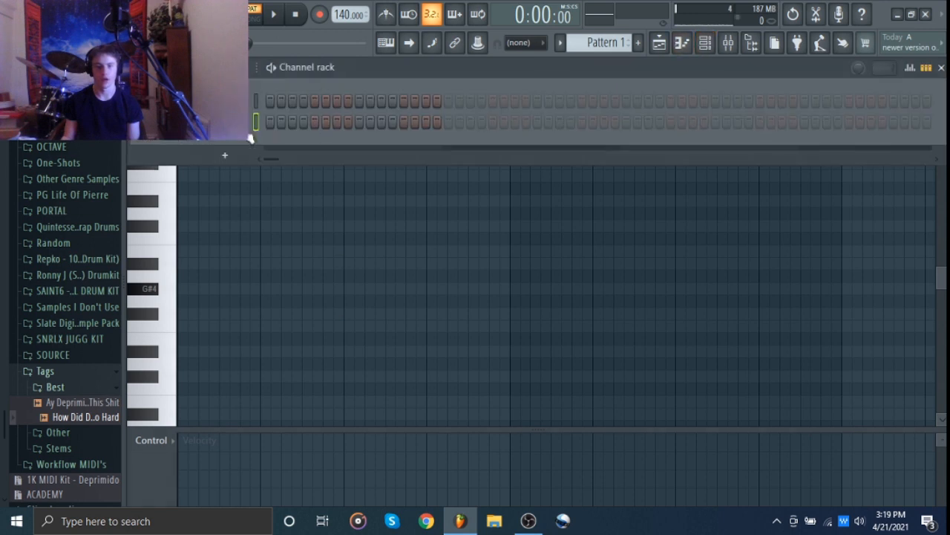
{"action": "left_click", "coordinate": [251, 129]}
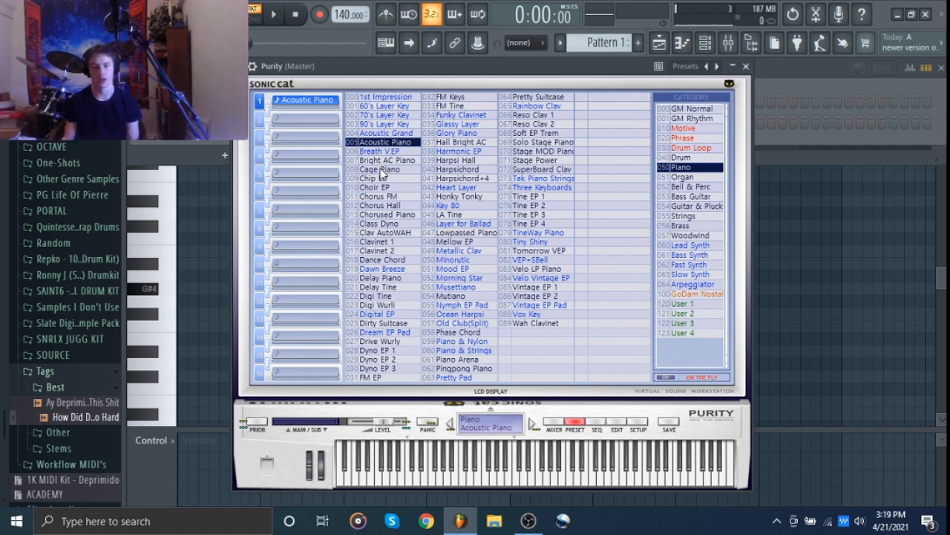
{"action": "left_click", "coordinate": [561, 100]}
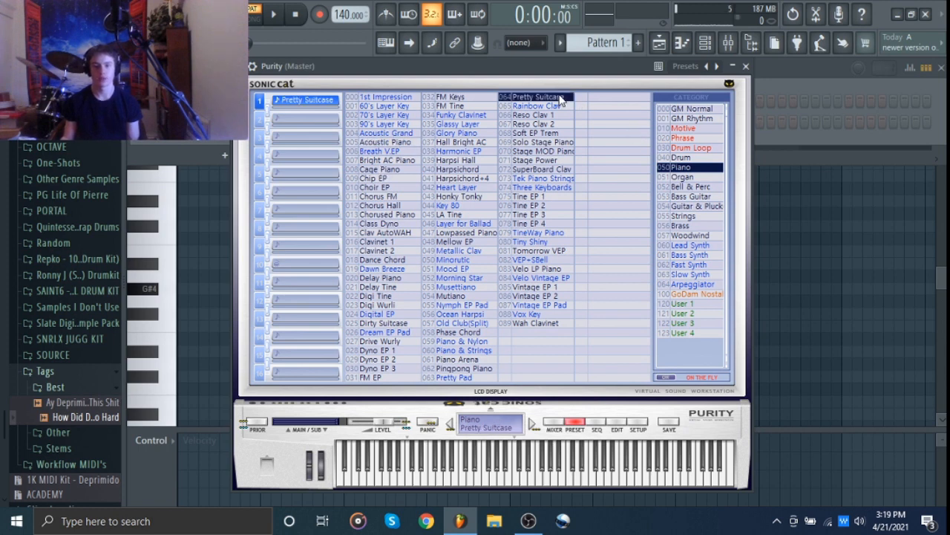
{"action": "left_click", "coordinate": [747, 65]}
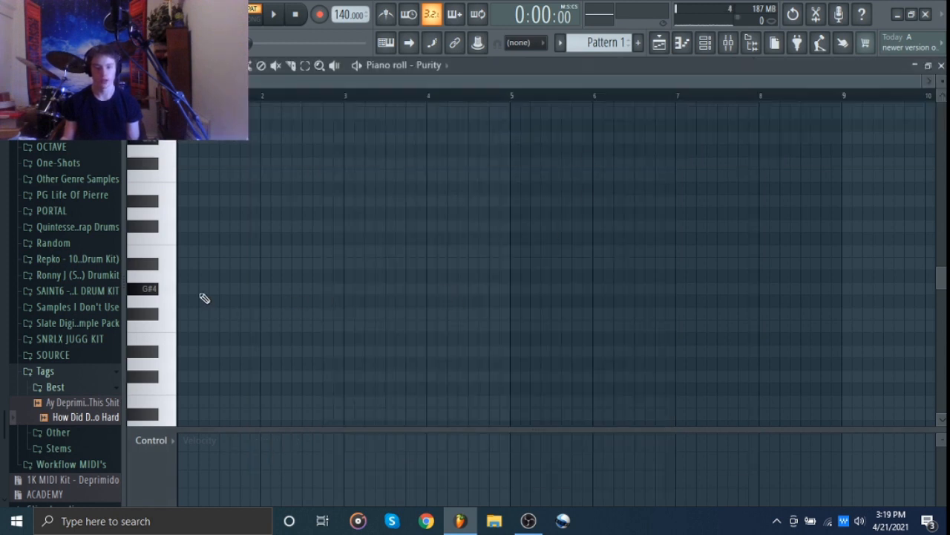
Step: Draw a one-bar G#4, B4 and D#5 chord, play it, and extend it with F#5 on top
{"action": "left_click", "coordinate": [189, 288]}
{"action": "left_click", "coordinate": [202, 250]}
{"action": "left_click", "coordinate": [182, 200]}
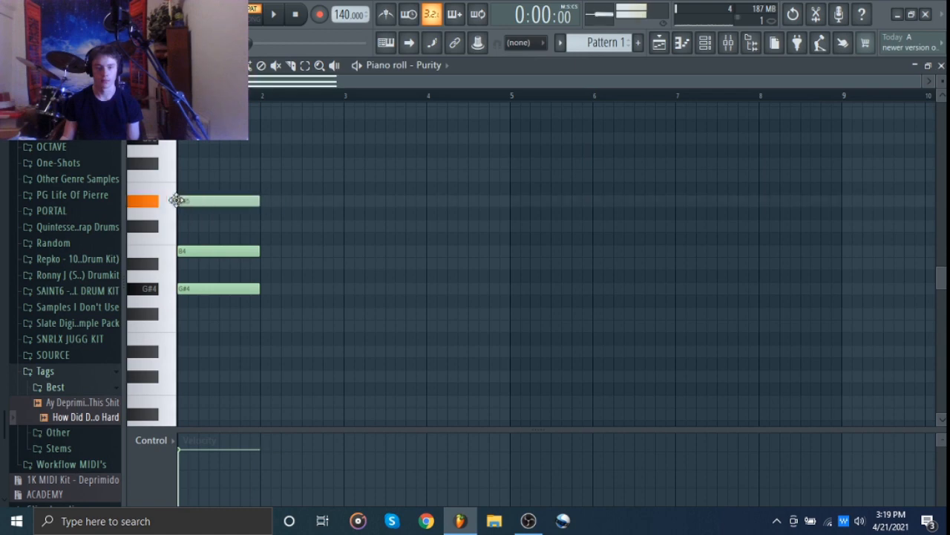
{"action": "key", "text": "space"}
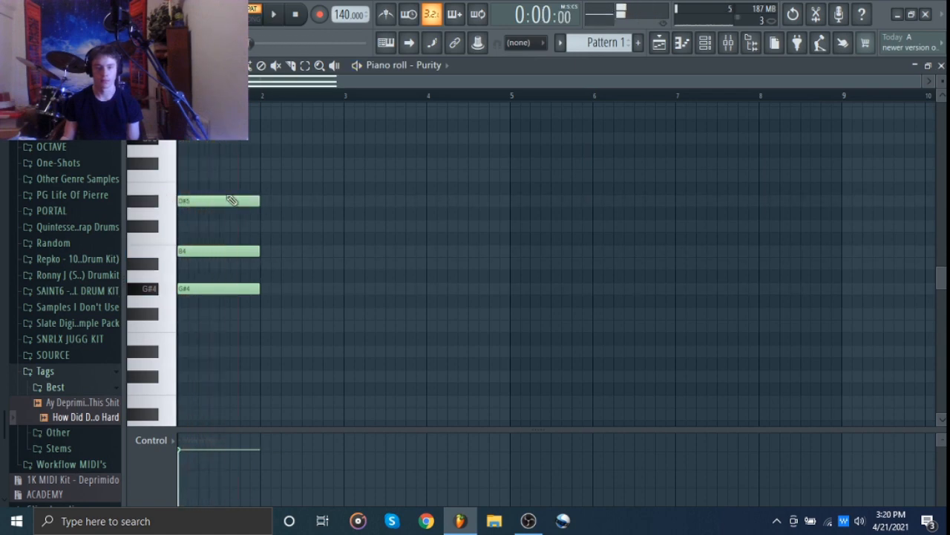
{"action": "left_click", "coordinate": [199, 163]}
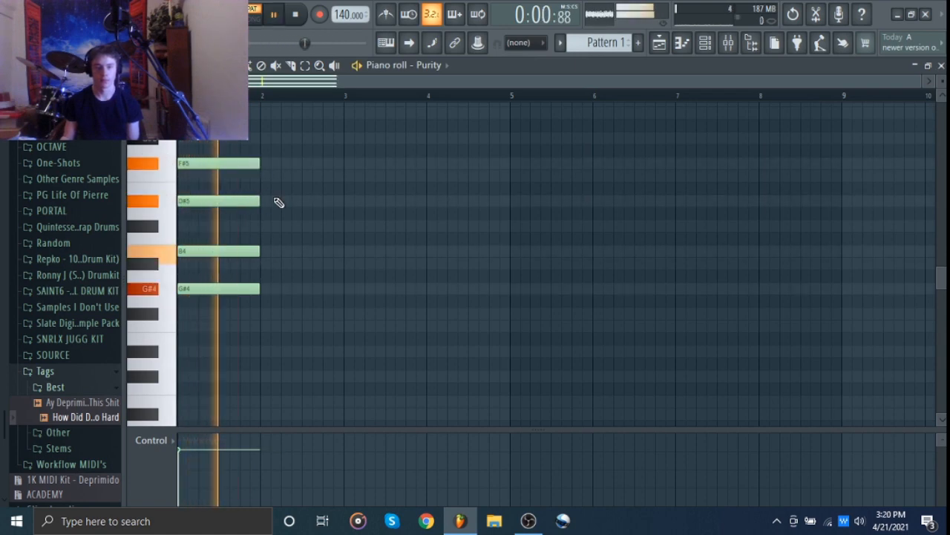
Step: Stop playback and clear the four-note chord from the piano roll
{"action": "key", "text": "space"}
{"action": "key", "text": "ctrl+a"}
{"action": "key", "text": "Delete"}
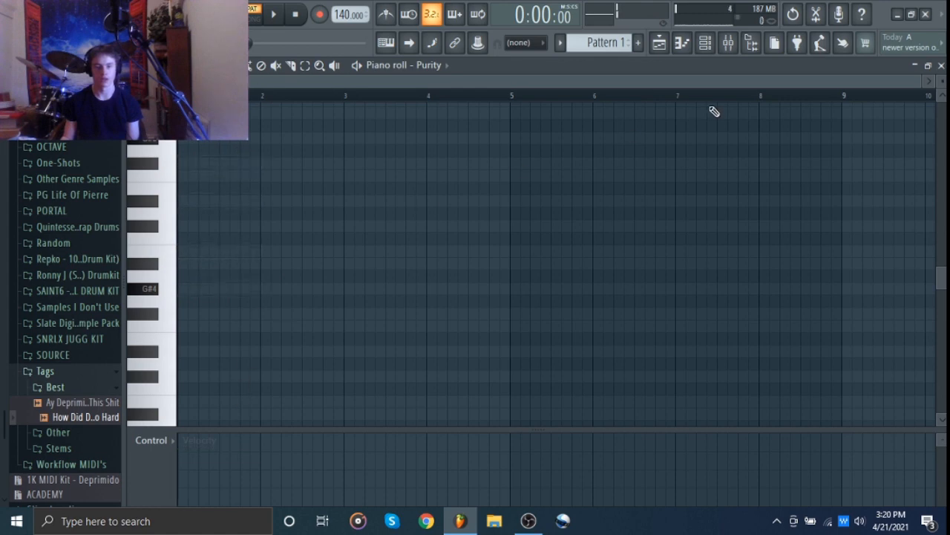
Step: Draw a one-bar chord of G#4, B4, D#5 and F#5 in the first bar
{"action": "left_click", "coordinate": [705, 43]}
{"action": "left_click", "coordinate": [307, 126]}
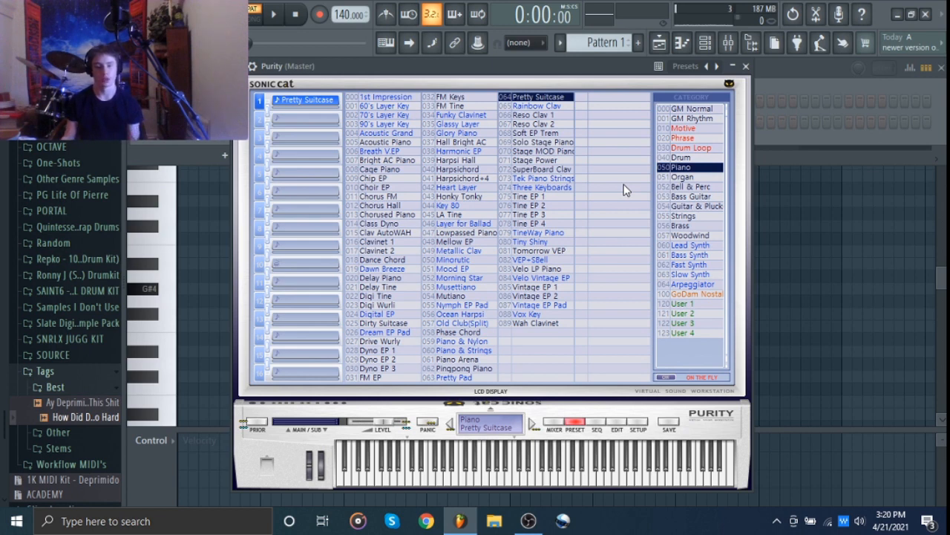
{"action": "left_click", "coordinate": [747, 66]}
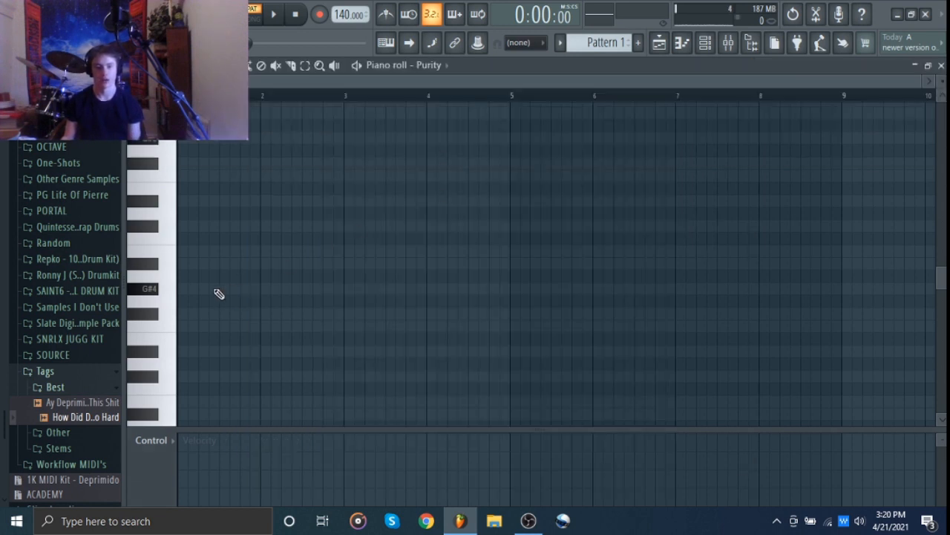
{"action": "left_click", "coordinate": [216, 288]}
{"action": "left_click", "coordinate": [153, 251]}
{"action": "left_click", "coordinate": [149, 201]}
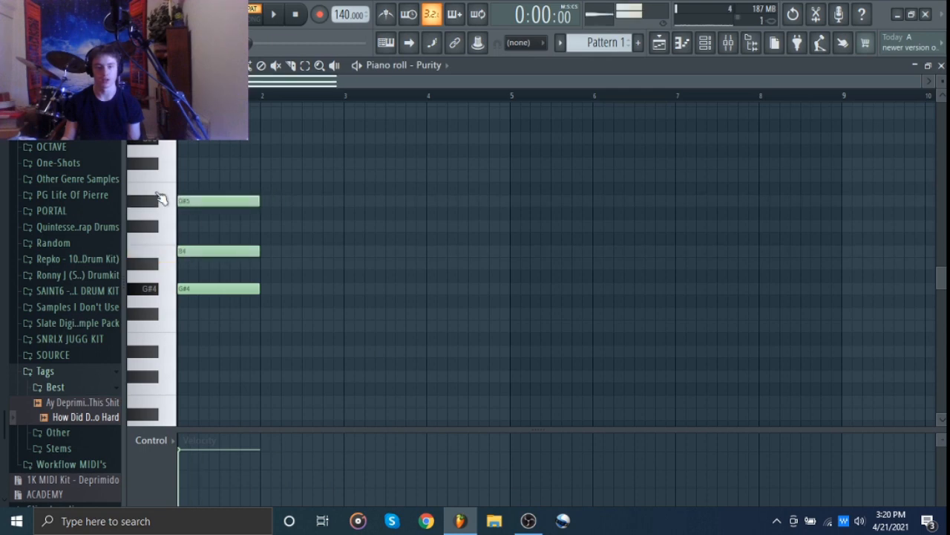
{"action": "left_click", "coordinate": [139, 162]}
Step: Audition the chord with Purity's Organ category presets, loading Wrestle Lee 1 F and Flute Pipe
{"action": "left_click", "coordinate": [706, 42]}
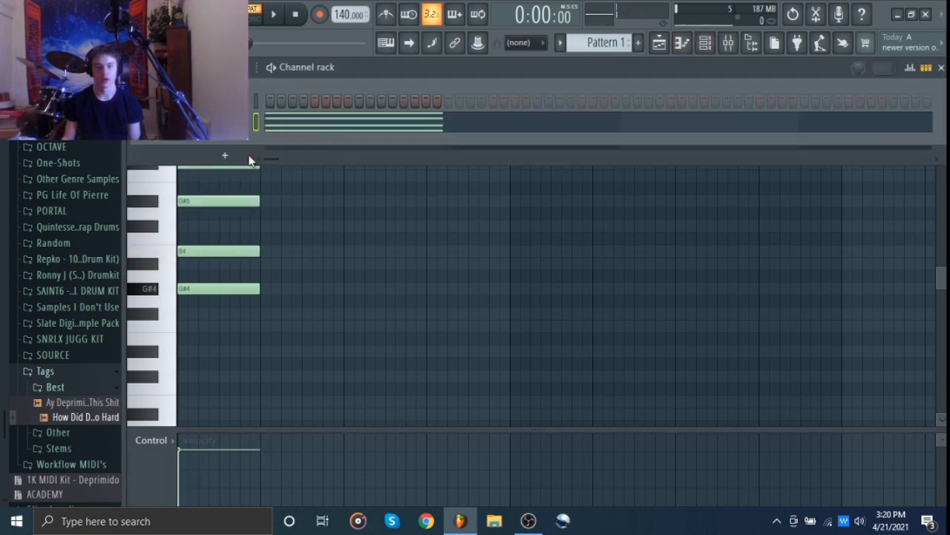
{"action": "left_click", "coordinate": [387, 121]}
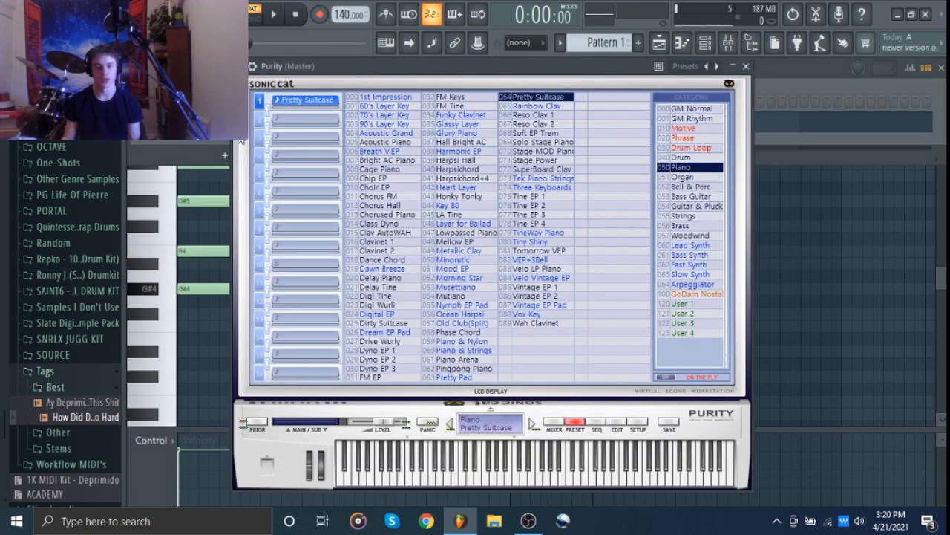
{"action": "left_click", "coordinate": [680, 167]}
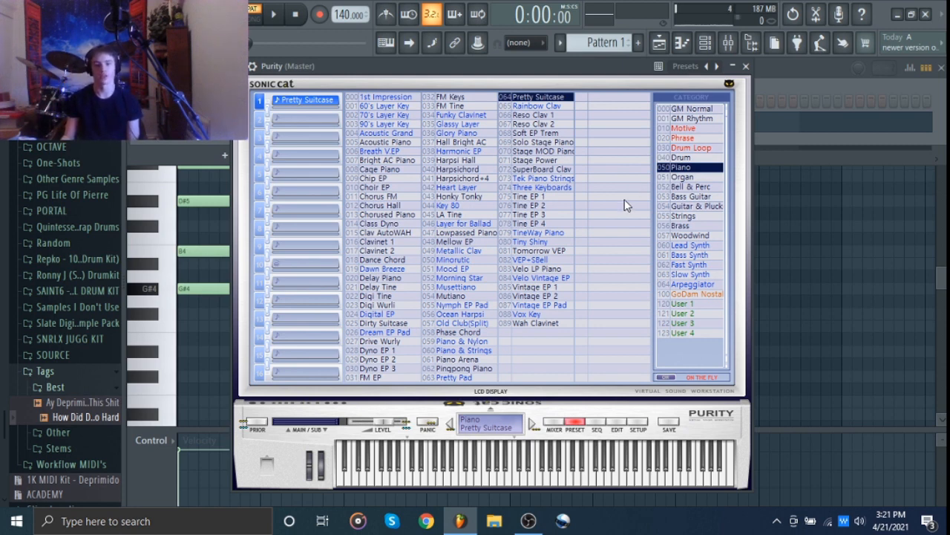
{"action": "left_click", "coordinate": [697, 179]}
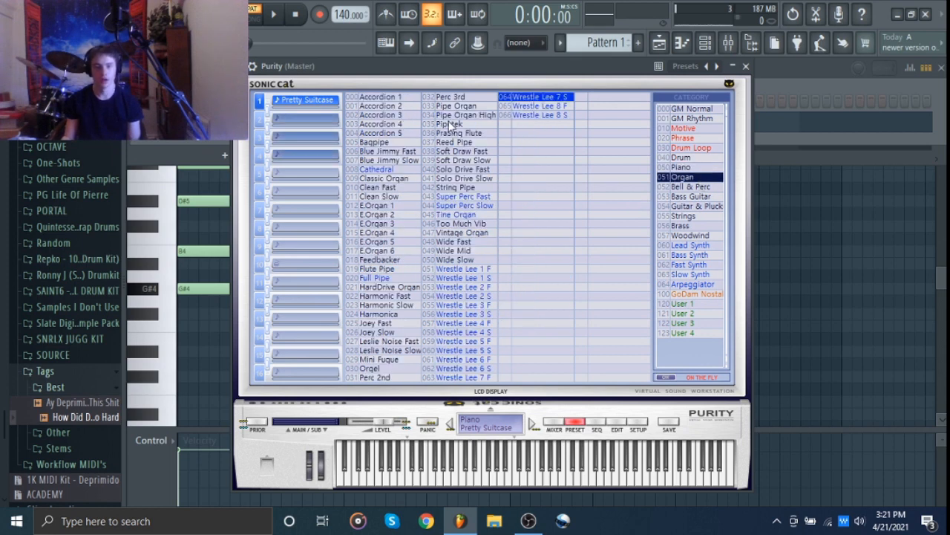
{"action": "left_click", "coordinate": [453, 269]}
{"action": "key", "text": "space"}
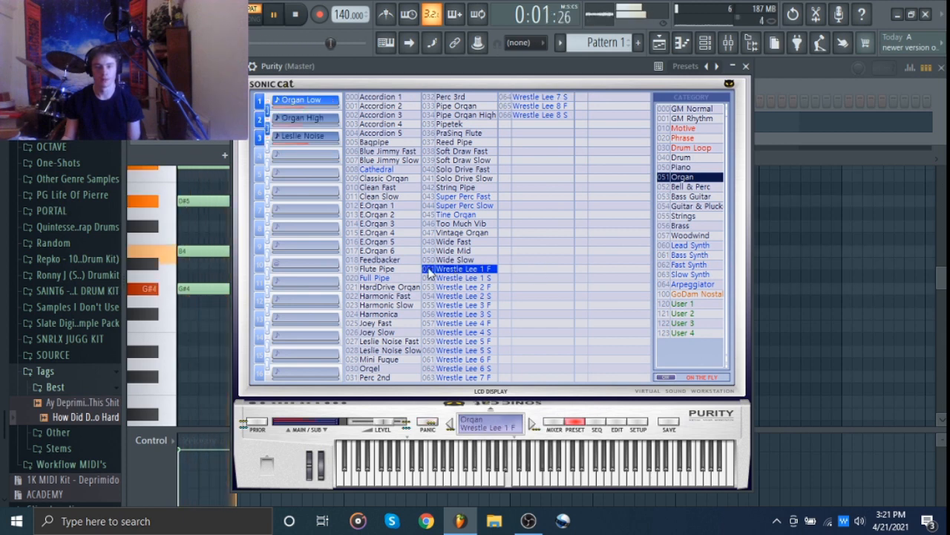
{"action": "key", "text": "space"}
{"action": "left_click", "coordinate": [389, 269]}
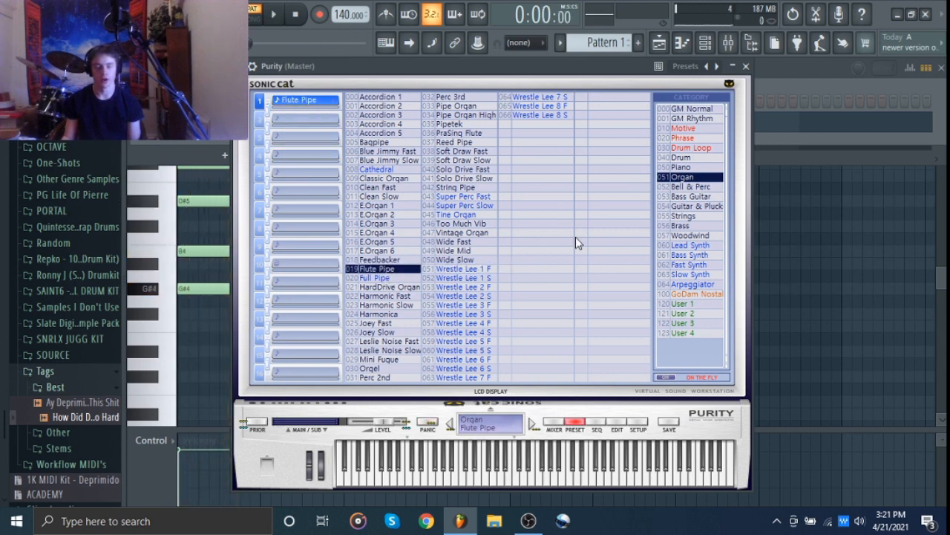
{"action": "key", "text": "space"}
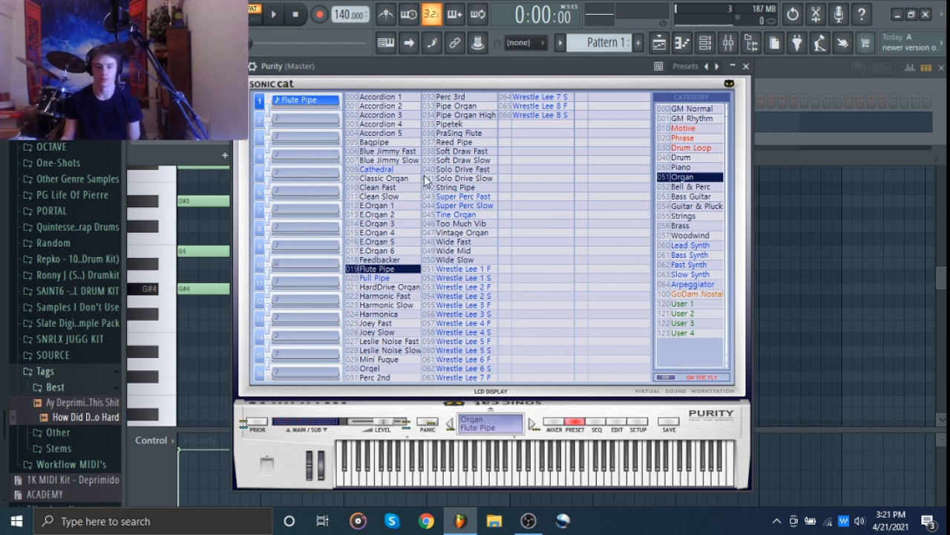
Step: Load the Soft Mallet preset from Purity's Bell & Perc category and play the chord
{"action": "left_click", "coordinate": [683, 187]}
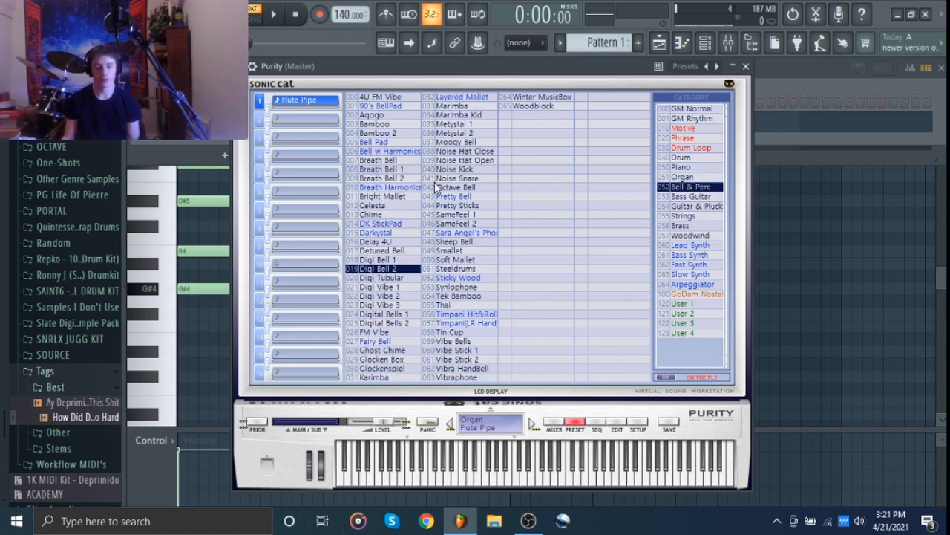
{"action": "left_click", "coordinate": [465, 261]}
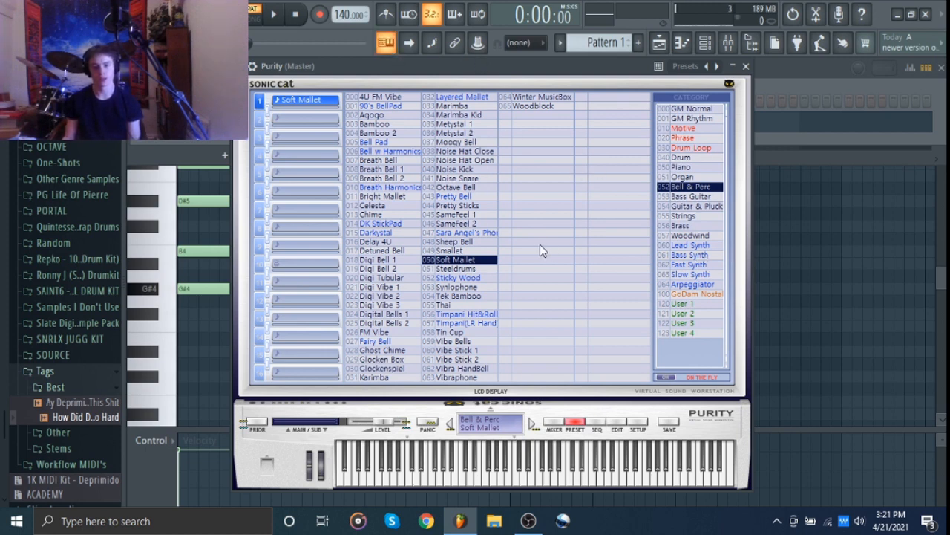
{"action": "key", "text": "space"}
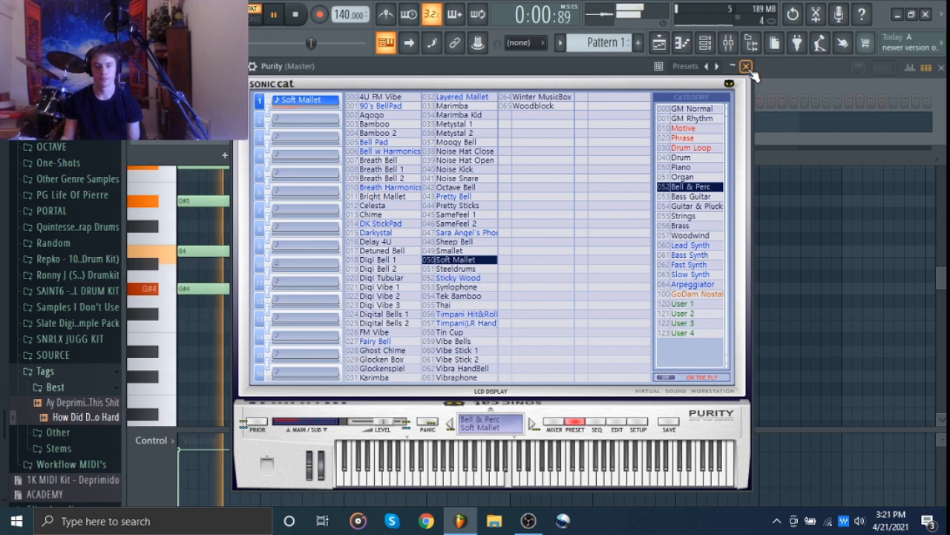
Step: Transpose the whole chord up one octave in the piano roll and play it back
{"action": "left_click", "coordinate": [746, 66]}
{"action": "key", "text": "space"}
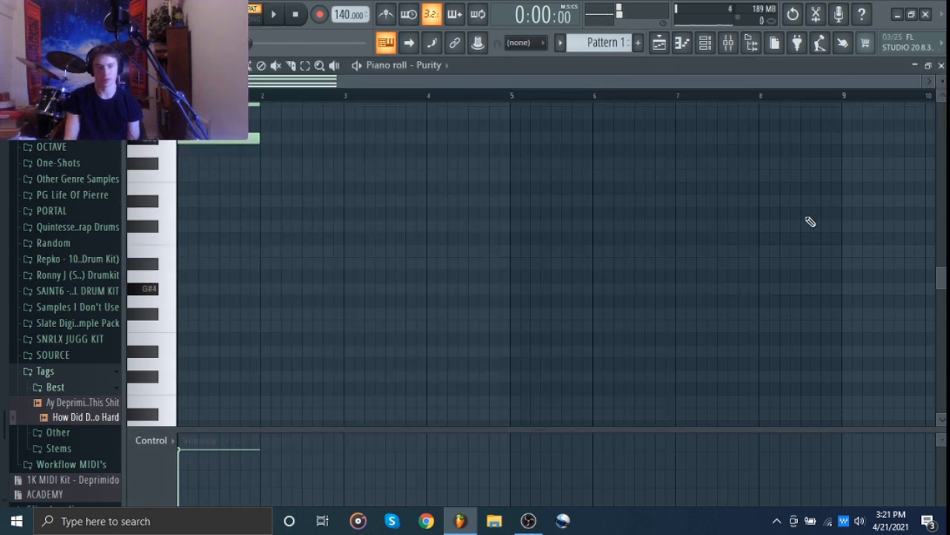
{"action": "key", "text": "space"}
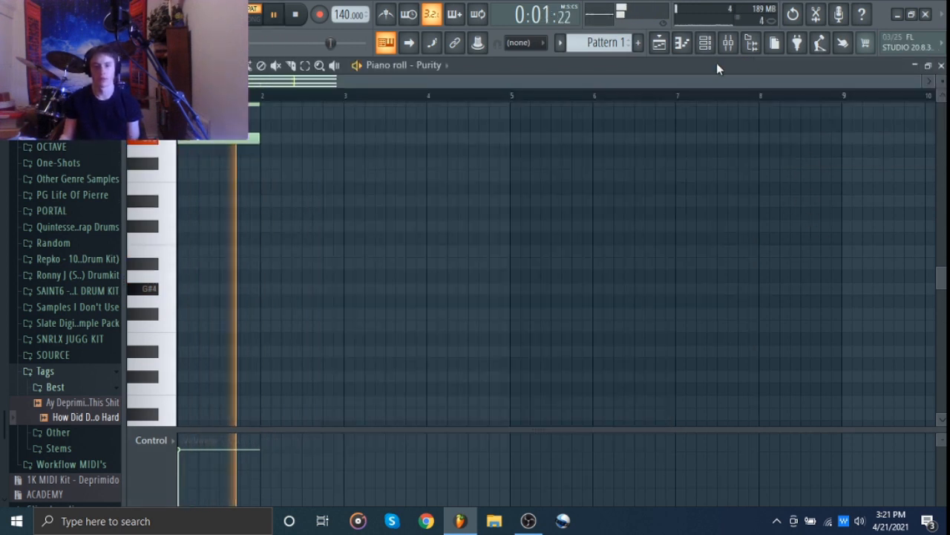
Step: Reopen the Purity preset browser and audition the Bell & Perc presets Vibe Stick 1, Fairy Bell and DK StickPad with the chord
{"action": "left_click", "coordinate": [705, 43]}
{"action": "key", "text": "space"}
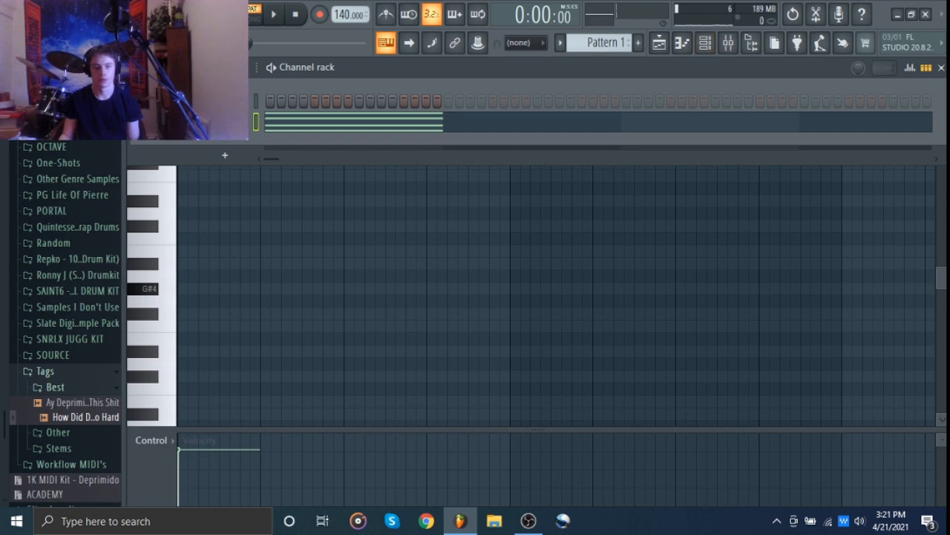
{"action": "left_click", "coordinate": [259, 133]}
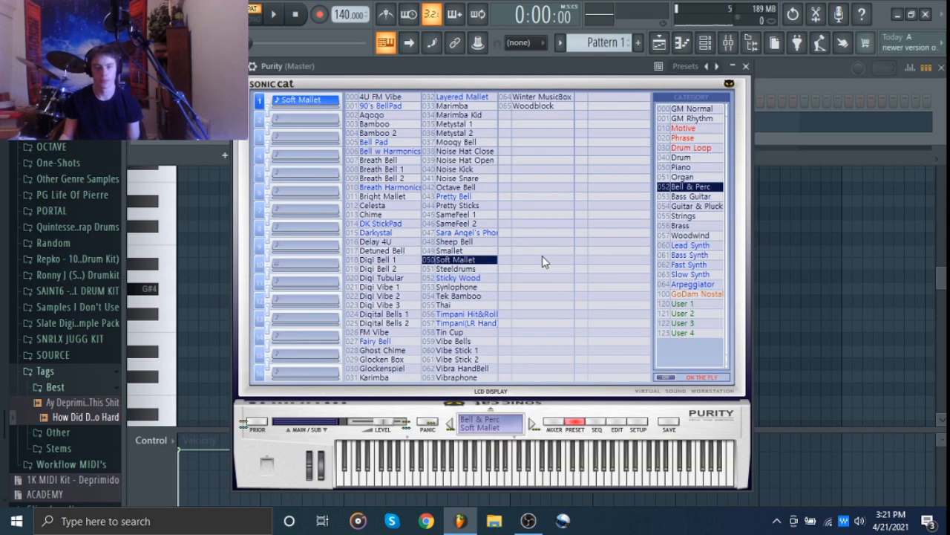
{"action": "left_click", "coordinate": [467, 350]}
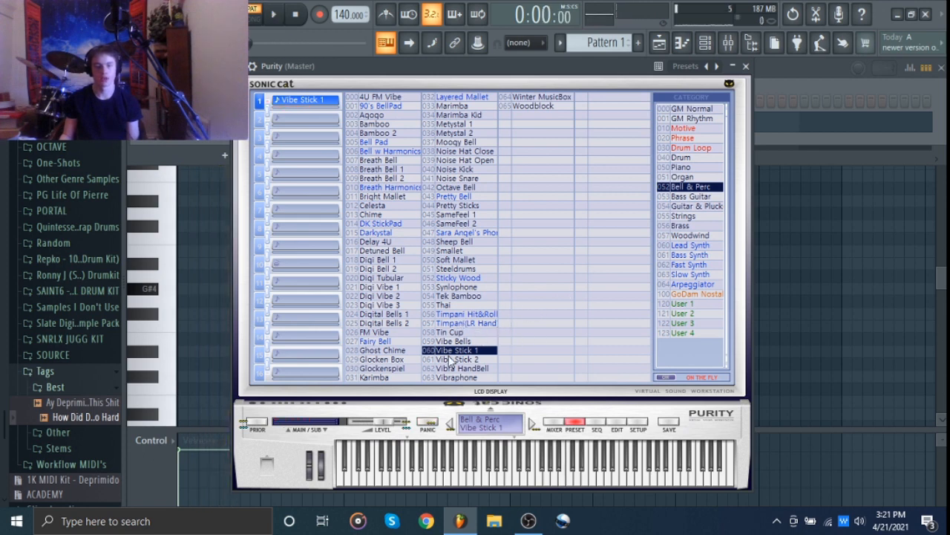
{"action": "left_click", "coordinate": [371, 341]}
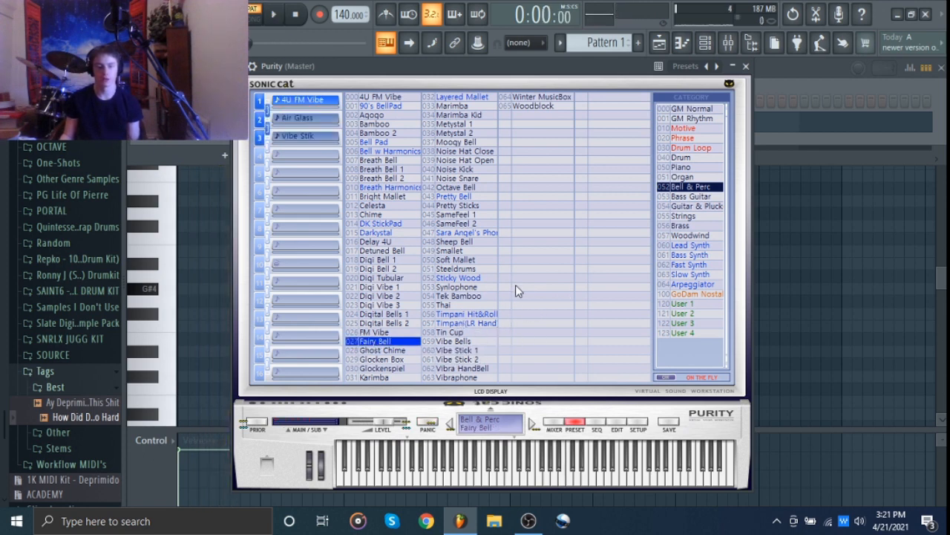
{"action": "key", "text": "space"}
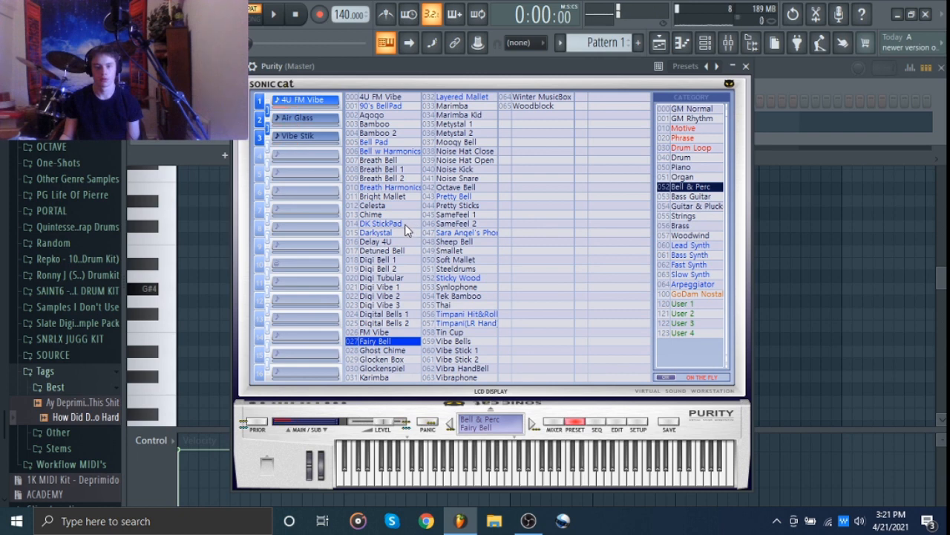
{"action": "left_click", "coordinate": [379, 223]}
{"action": "key", "text": "space"}
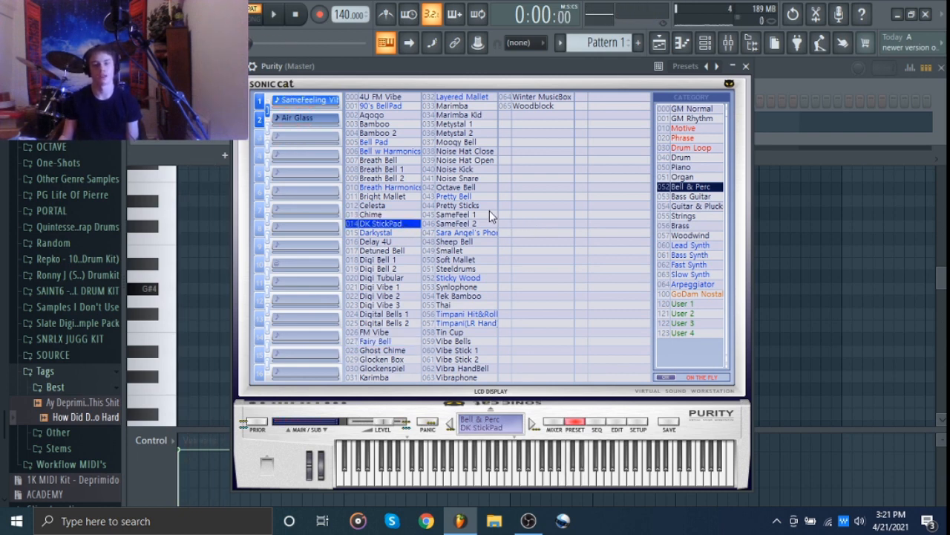
Step: Audition the chord with the Vibraphone, Moogy Bell and Marimba presets from the Bell & Perc category
{"action": "left_click", "coordinate": [459, 377]}
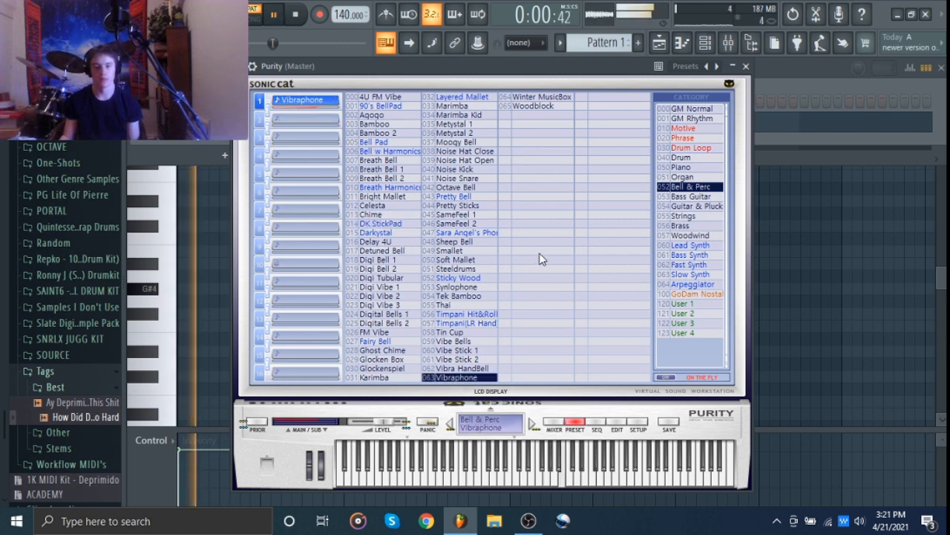
{"action": "left_click", "coordinate": [471, 142]}
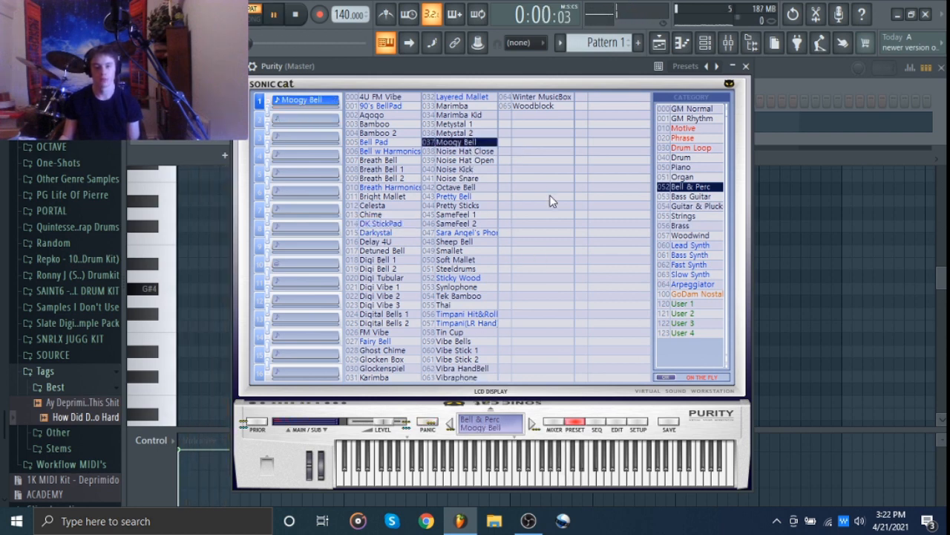
{"action": "left_click", "coordinate": [469, 105]}
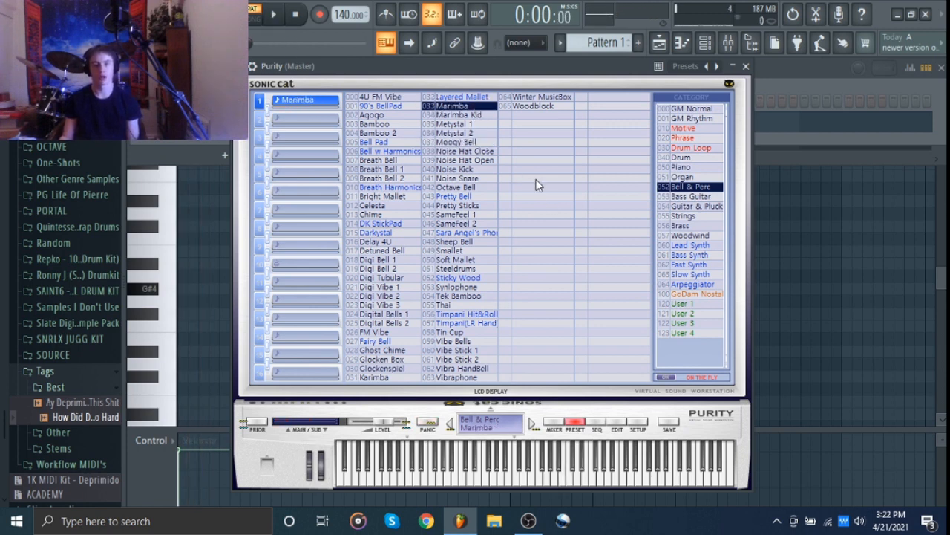
{"action": "key", "text": "space"}
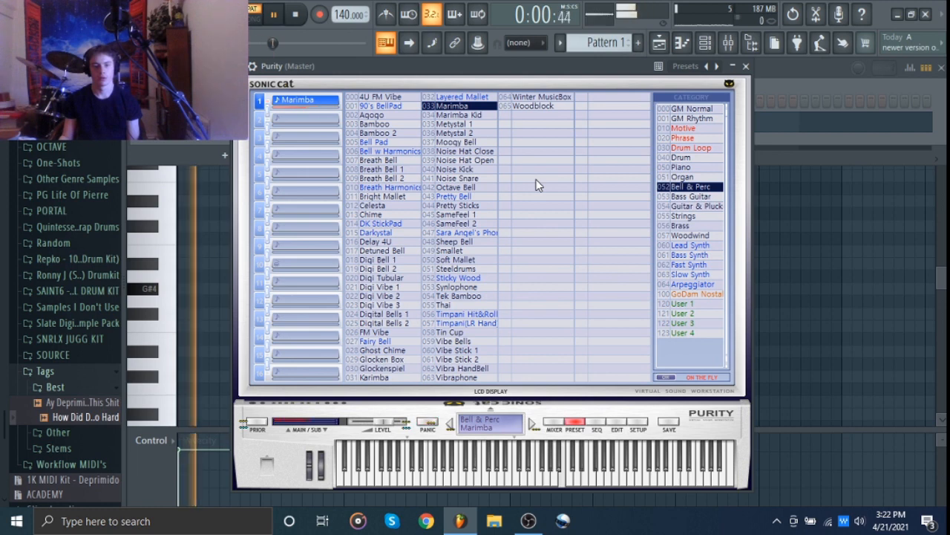
{"action": "key", "text": "space"}
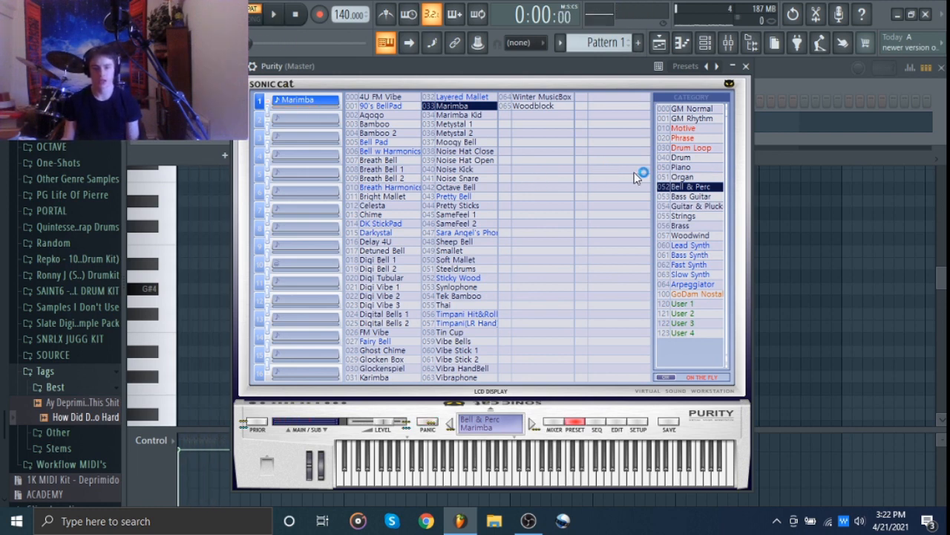
Step: Load the E Bass 08 preset from Purity's Bass Guitar category
{"action": "left_click", "coordinate": [693, 197]}
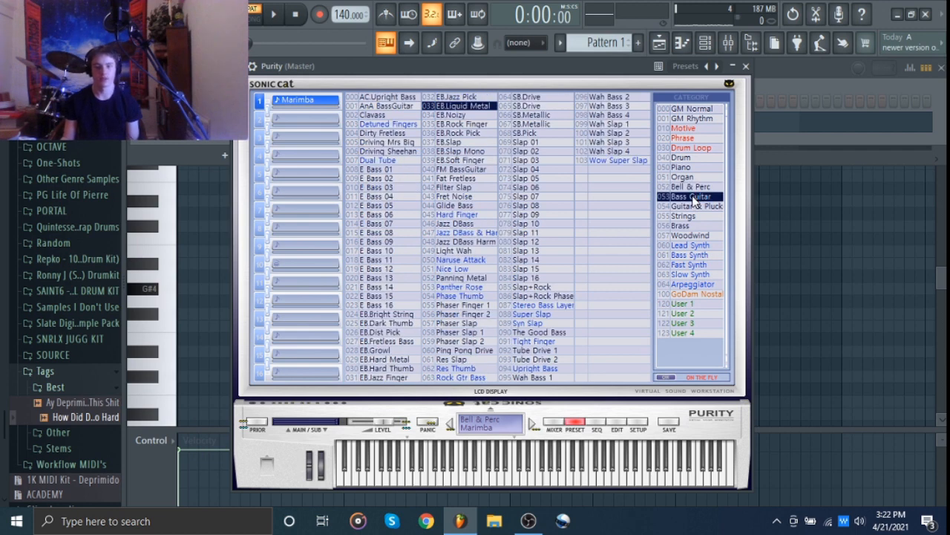
{"action": "left_click", "coordinate": [532, 208]}
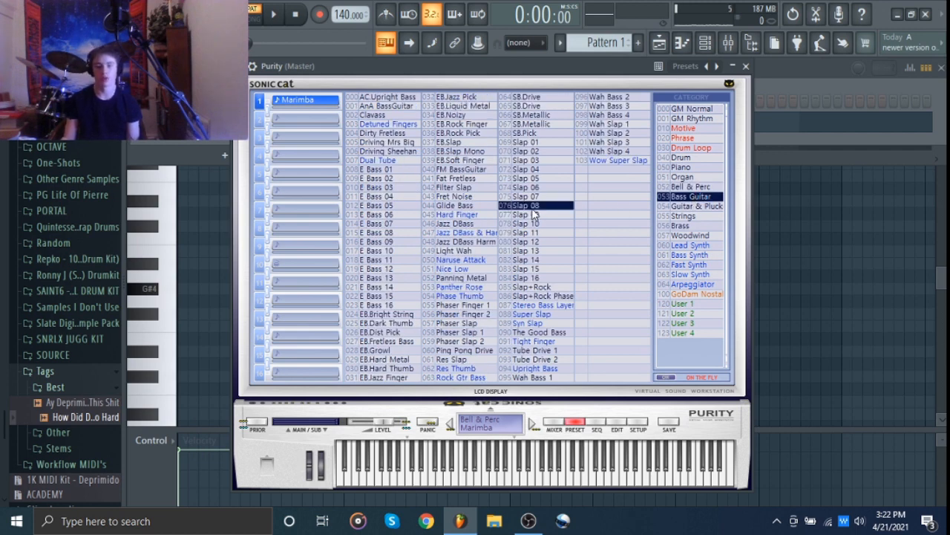
{"action": "left_click", "coordinate": [385, 233]}
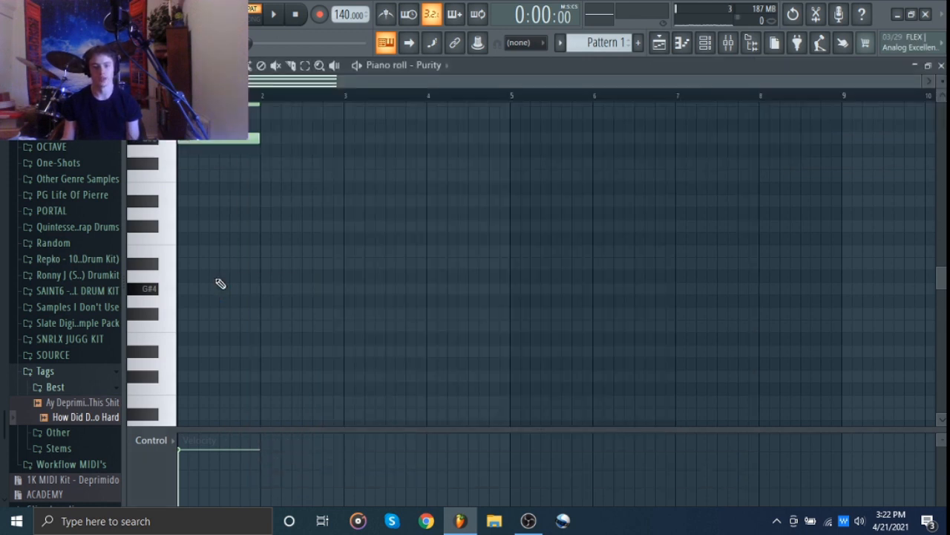
Step: Delete the three upper notes of the chord in the piano roll, keeping only G#5, and play the pattern
{"action": "left_click", "coordinate": [220, 284]}
{"action": "scroll", "coordinate": [220, 284], "scroll_direction": "up", "scroll_amount": 5}
{"action": "right_click", "coordinate": [223, 288]}
{"action": "right_click", "coordinate": [225, 239]}
{"action": "right_click", "coordinate": [227, 201]}
{"action": "key", "text": "space"}
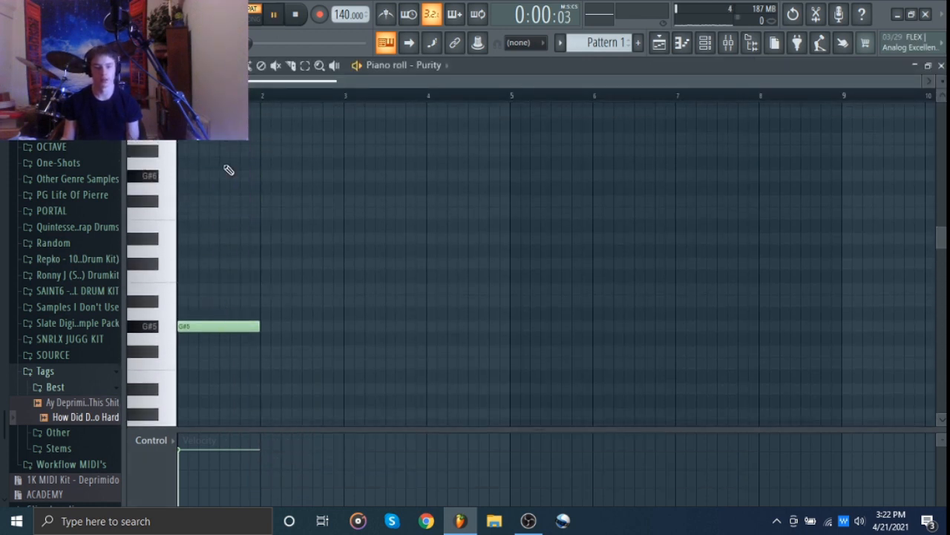
Step: Move the remaining one-bar note down one octave to G#4
{"action": "key", "text": "Delete"}
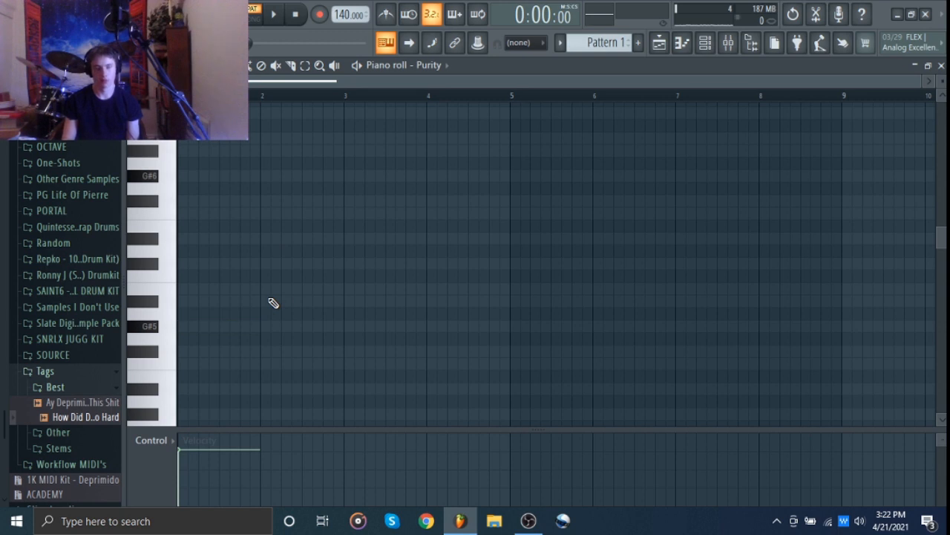
{"action": "key", "text": "space"}
{"action": "key", "text": "ctrl+z"}
{"action": "scroll", "coordinate": [264, 299], "scroll_direction": "down", "scroll_amount": 1}
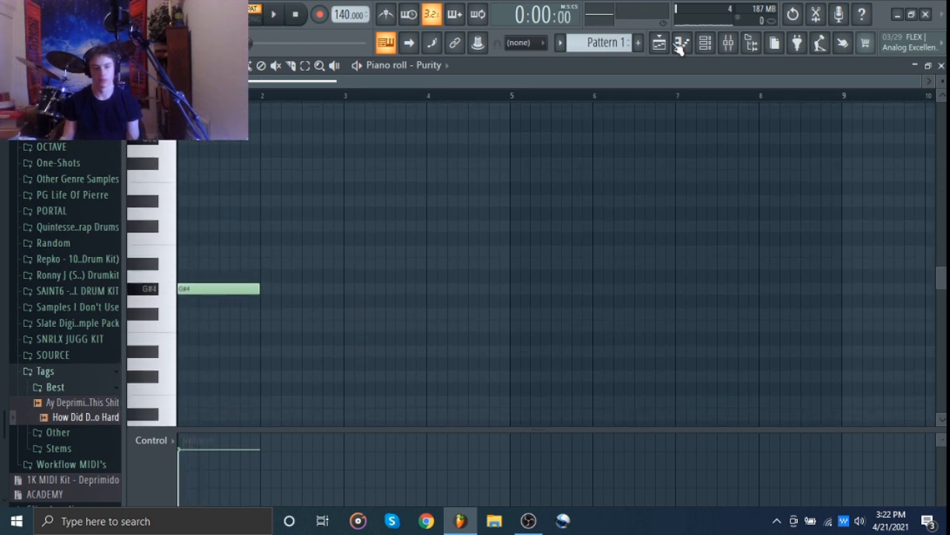
Step: Return to Purity and audition the Bass Guitar presets Fat Fretless, Phaser Finger 1 and EB.Growl with the G#4 note
{"action": "left_click", "coordinate": [717, 45]}
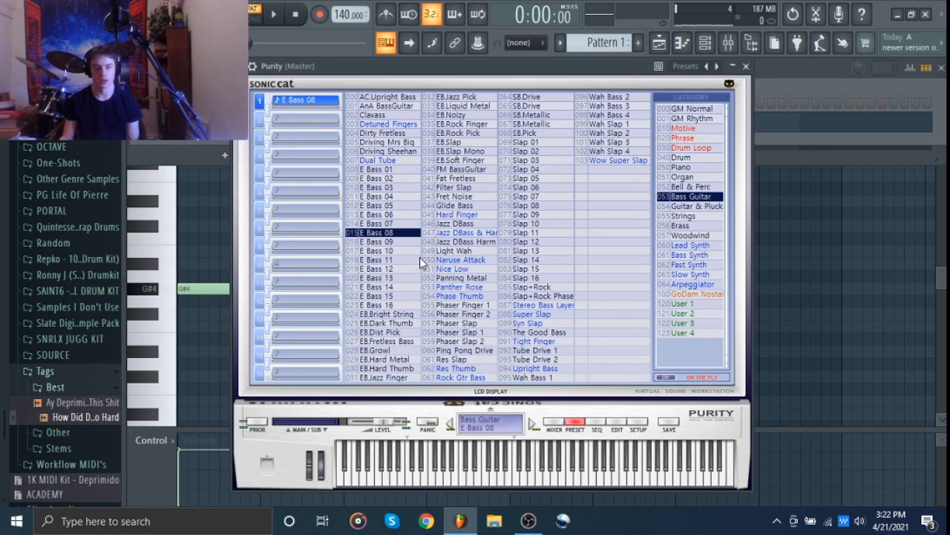
{"action": "left_click", "coordinate": [479, 180]}
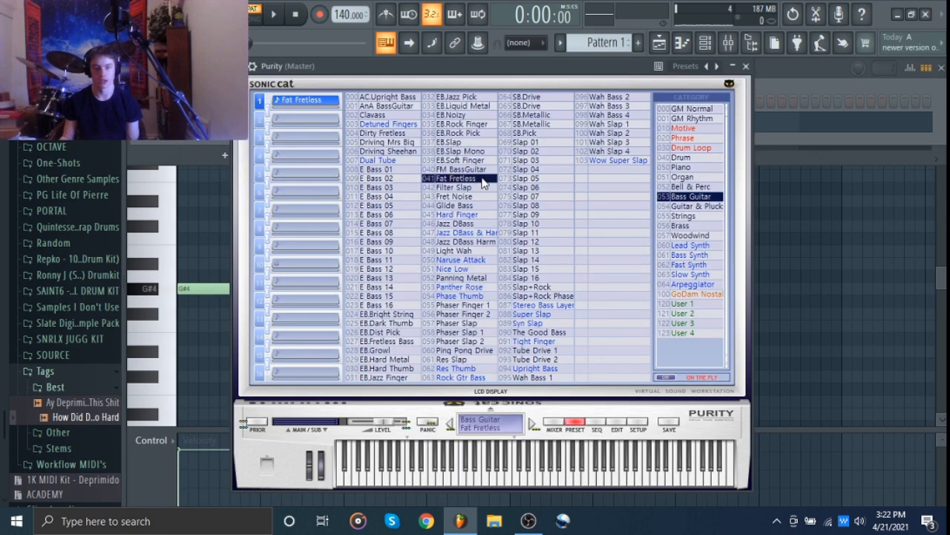
{"action": "key", "text": "space"}
{"action": "left_click", "coordinate": [459, 304]}
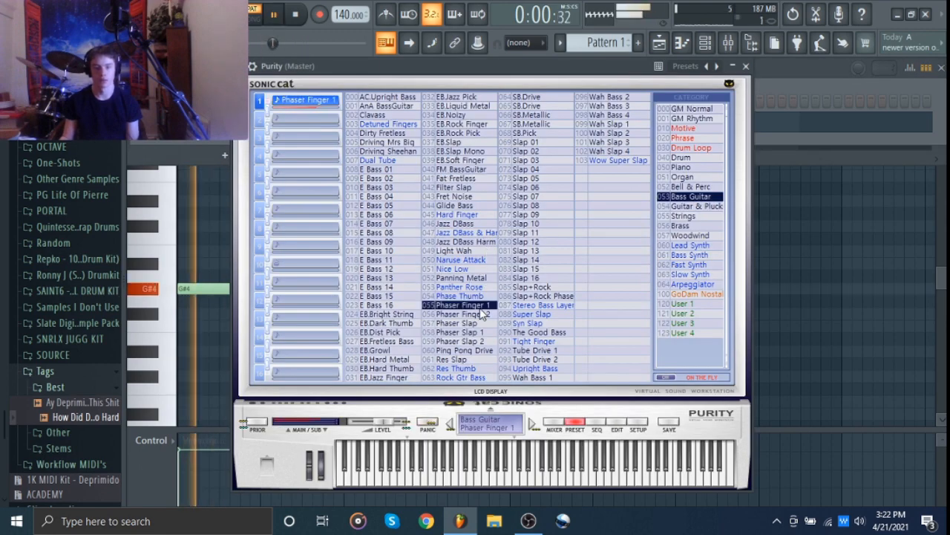
{"action": "left_click", "coordinate": [381, 350]}
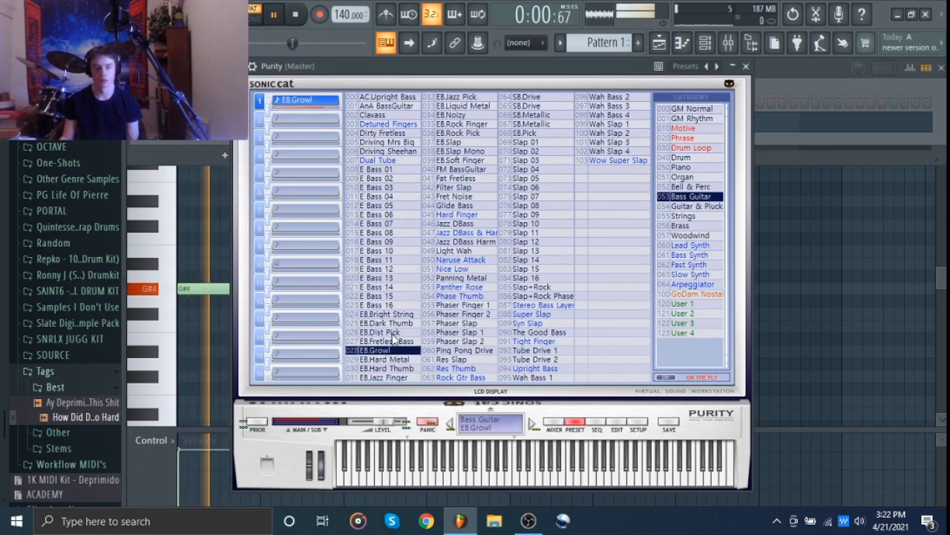
{"action": "key", "text": "space"}
Step: Audition the G#4 note with the Clavass and Slap 07 presets from the Bass Guitar category
{"action": "left_click", "coordinate": [375, 115]}
{"action": "key", "text": "space"}
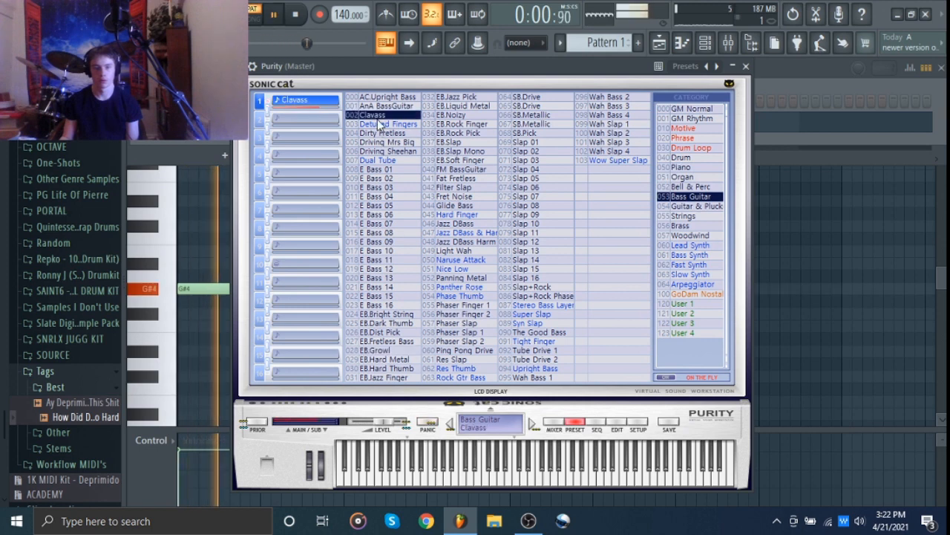
{"action": "key", "text": "space"}
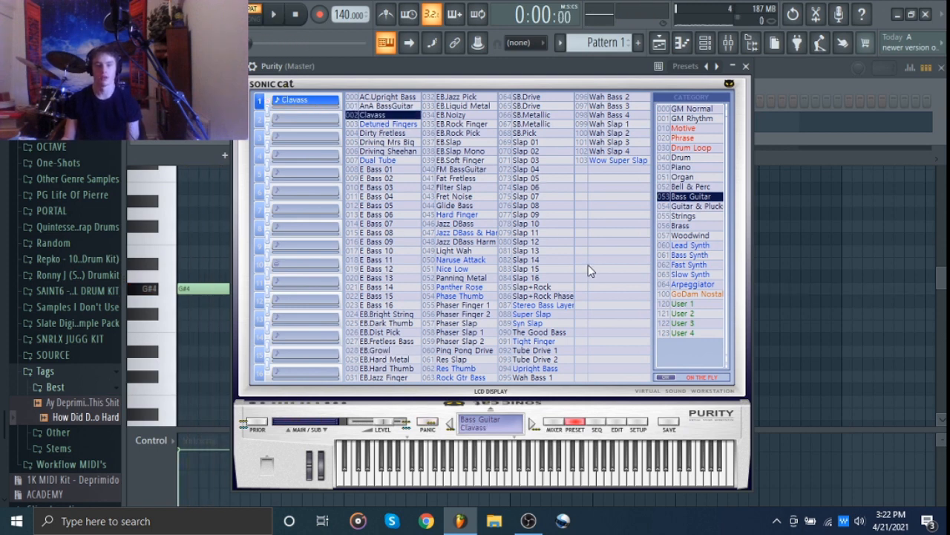
{"action": "left_click", "coordinate": [531, 196]}
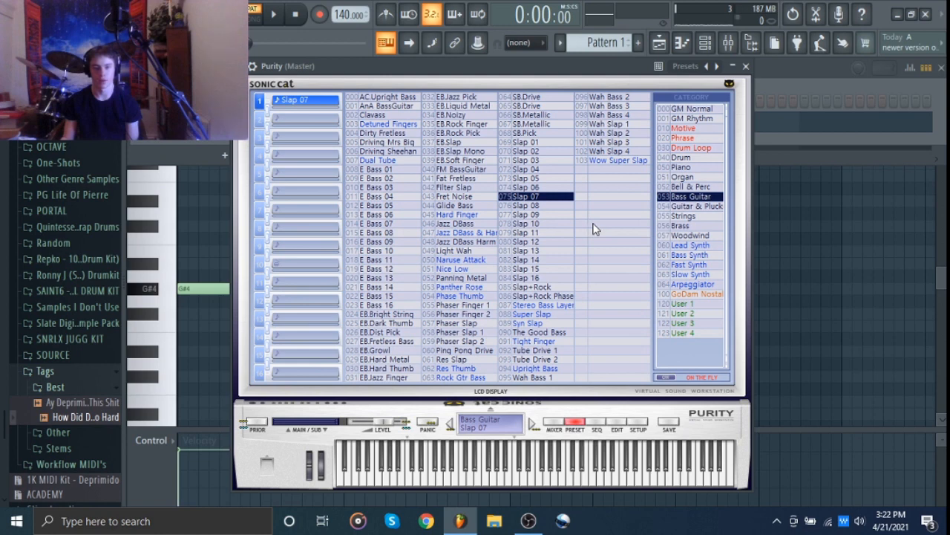
{"action": "key", "text": "space"}
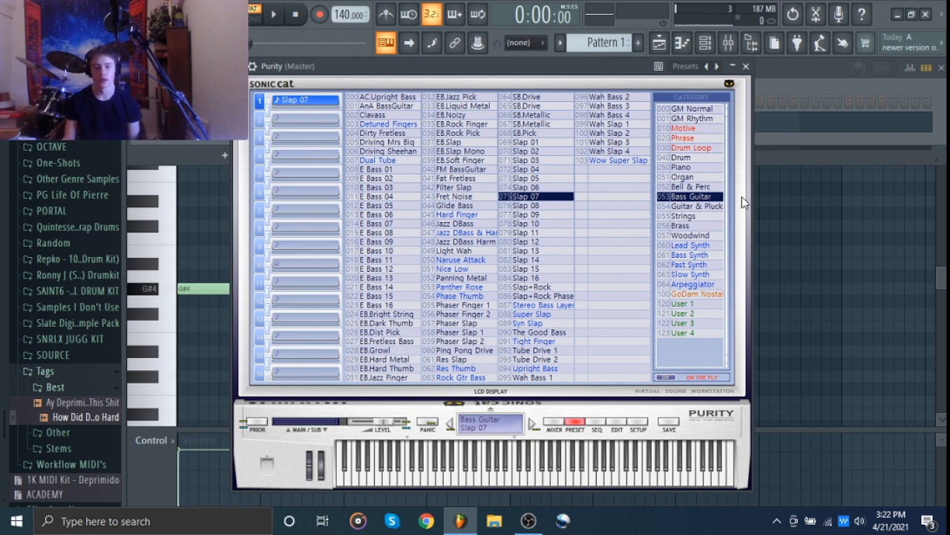
Step: Audition the G#4 note with the Guitar & Pluck presets OD Wah, Cute Pluck and Clean Flg
{"action": "left_click", "coordinate": [698, 206]}
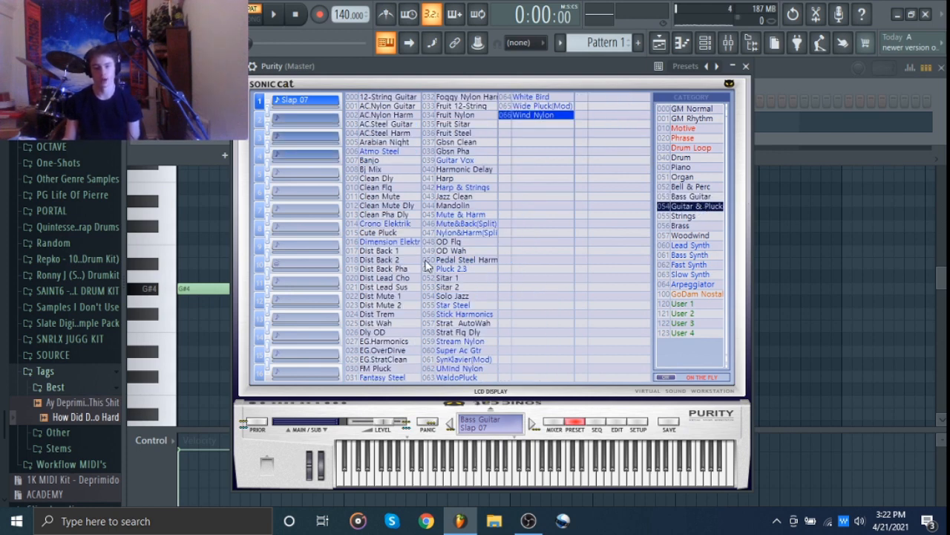
{"action": "left_click", "coordinate": [460, 251]}
{"action": "key", "text": "space"}
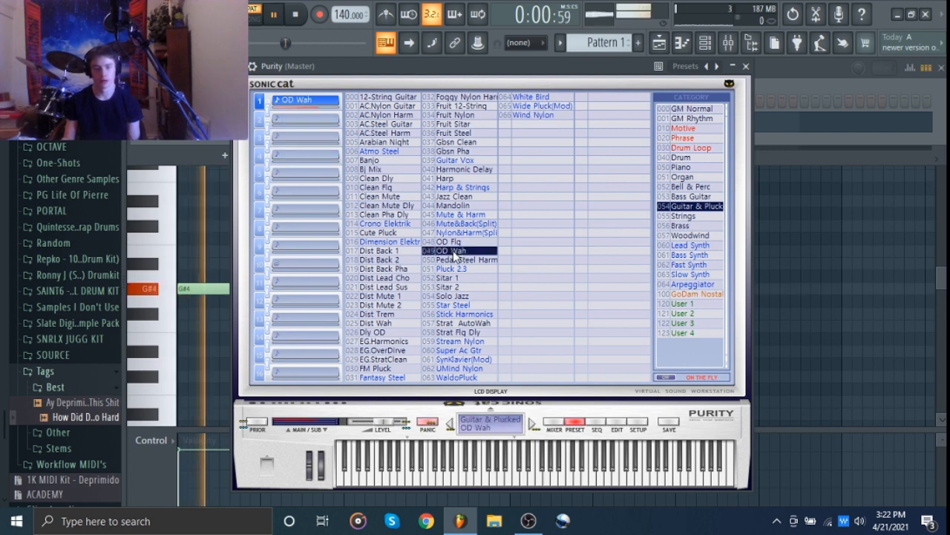
{"action": "left_click", "coordinate": [387, 232]}
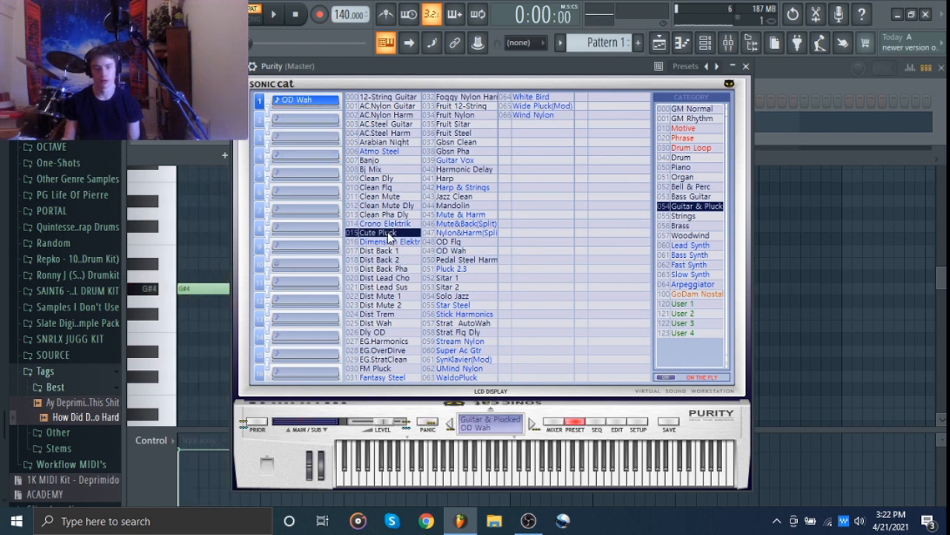
{"action": "left_click", "coordinate": [388, 187]}
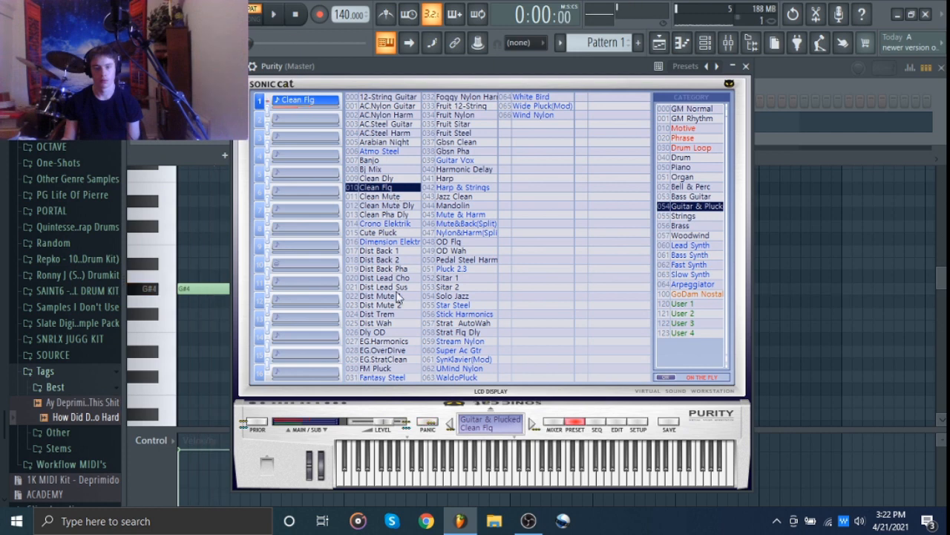
Step: Audition the Guitar & Pluck presets Dist Trem, 12-String Guitar, AC.Nylon Guitar and Harp with the G#4 note
{"action": "left_click", "coordinate": [383, 314]}
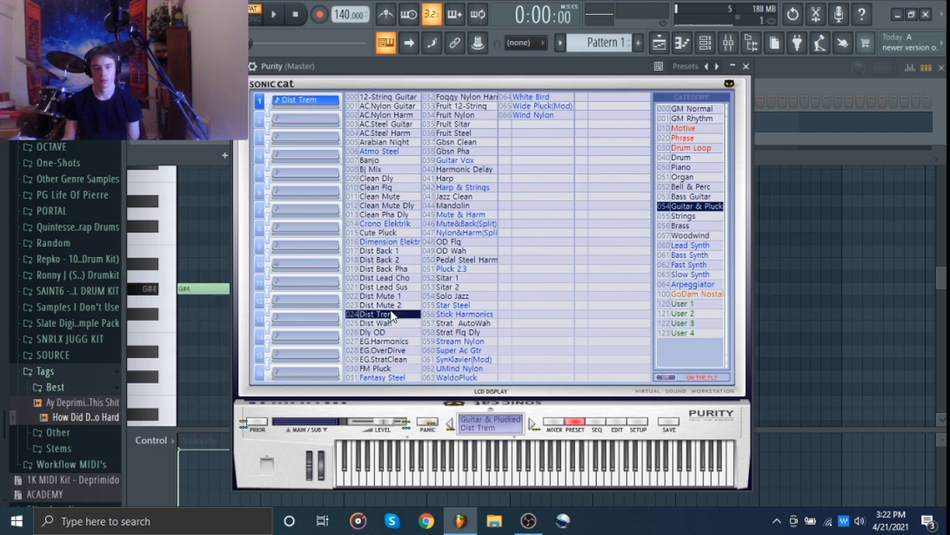
{"action": "left_click", "coordinate": [394, 98]}
{"action": "left_click", "coordinate": [392, 107]}
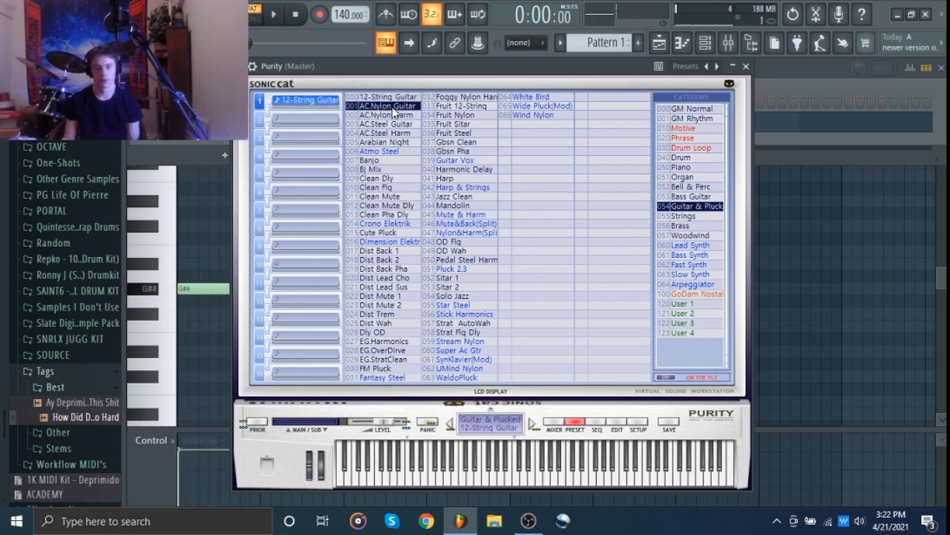
{"action": "key", "text": "space"}
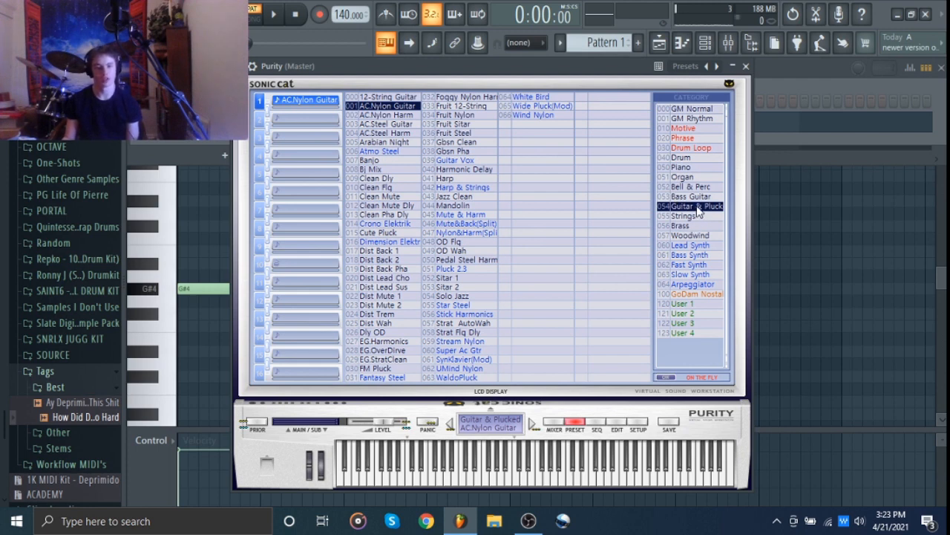
{"action": "left_click", "coordinate": [467, 180]}
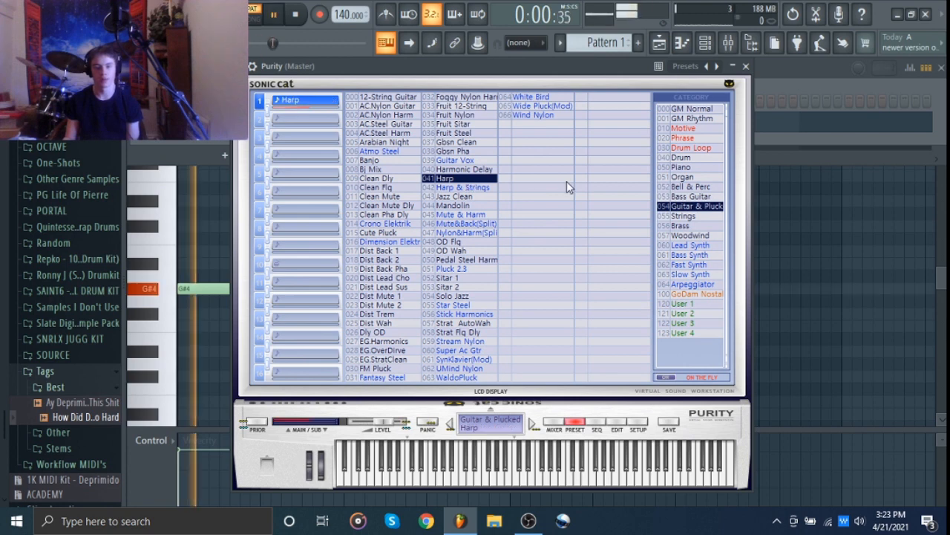
Step: Load the Mid Strings preset from Purity's Strings category and play the note
{"action": "left_click", "coordinate": [700, 217]}
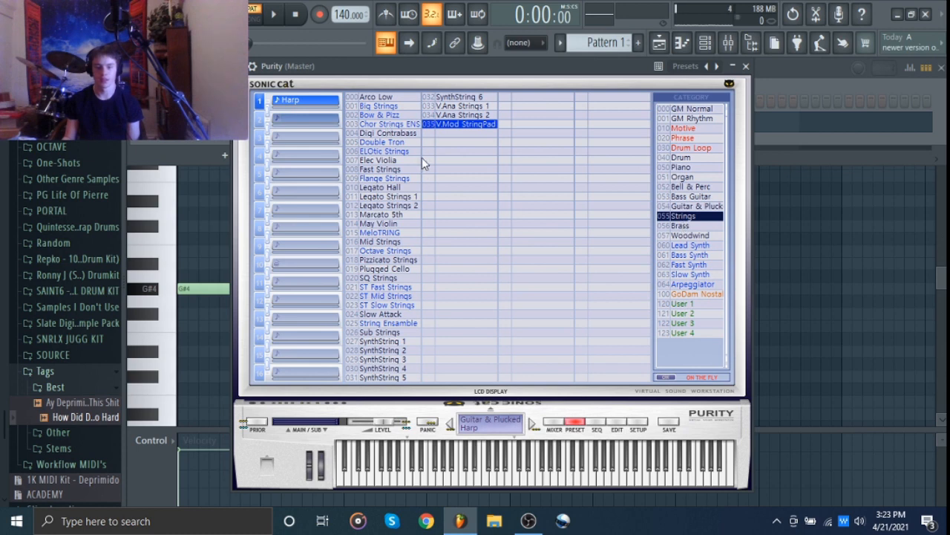
{"action": "left_click", "coordinate": [380, 242]}
{"action": "key", "text": "space"}
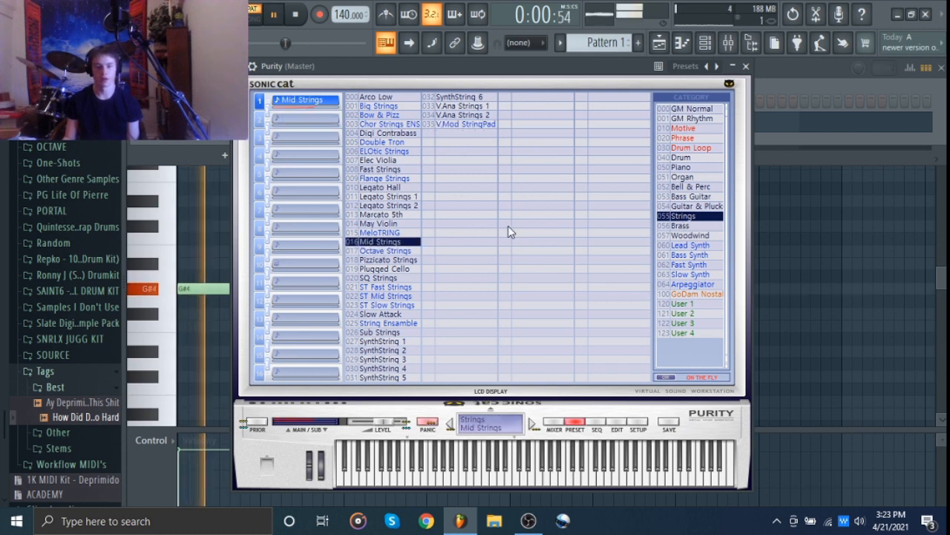
Step: Audition the G#4 note with the Strings presets ELOtic Strings and Big Strings
{"action": "key", "text": "space"}
{"action": "left_click", "coordinate": [385, 151]}
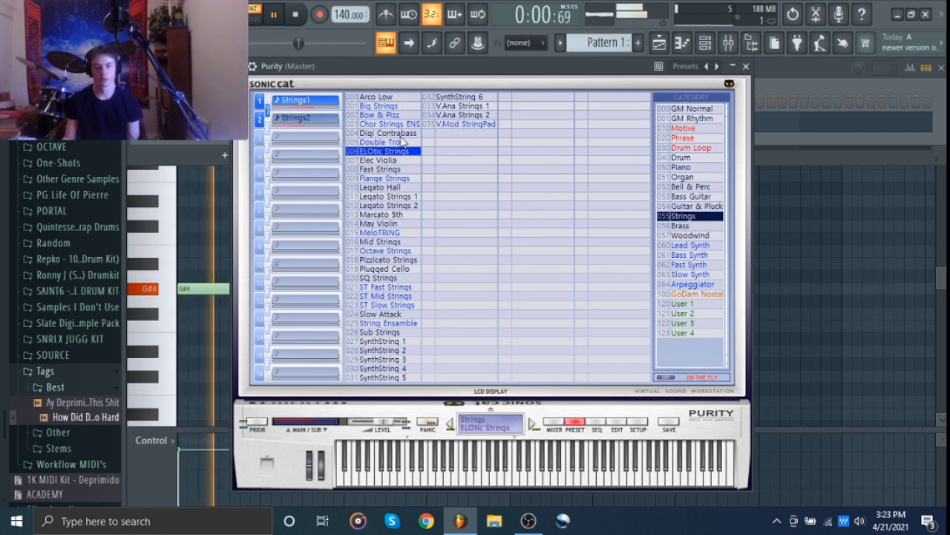
{"action": "left_click", "coordinate": [386, 106]}
{"action": "key", "text": "space"}
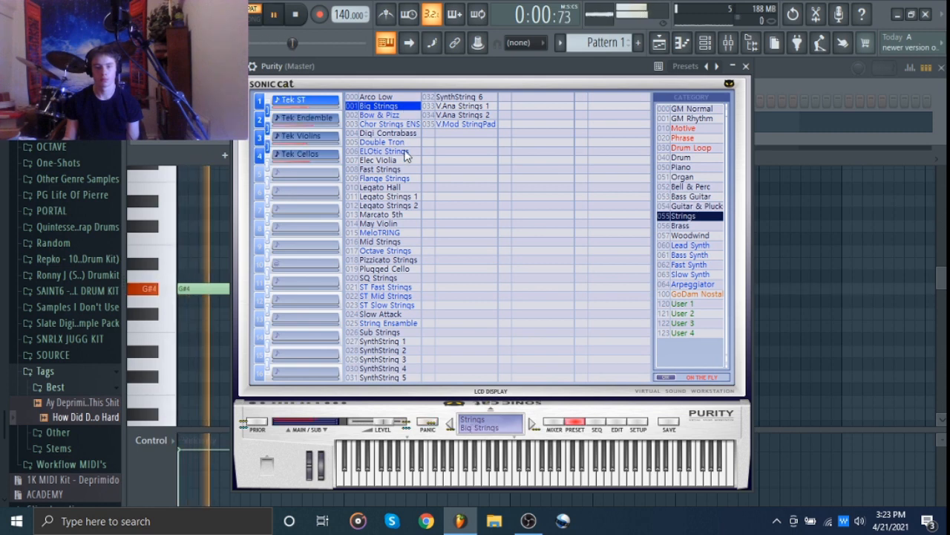
{"action": "key", "text": "space"}
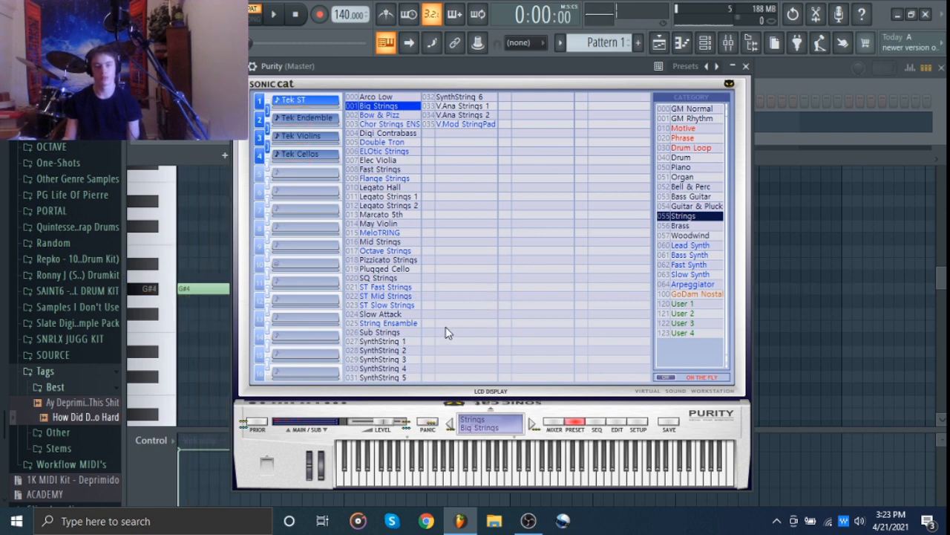
Step: Select SynthString 1 in the Strings category and play the note
{"action": "left_click", "coordinate": [383, 340]}
{"action": "key", "text": "space"}
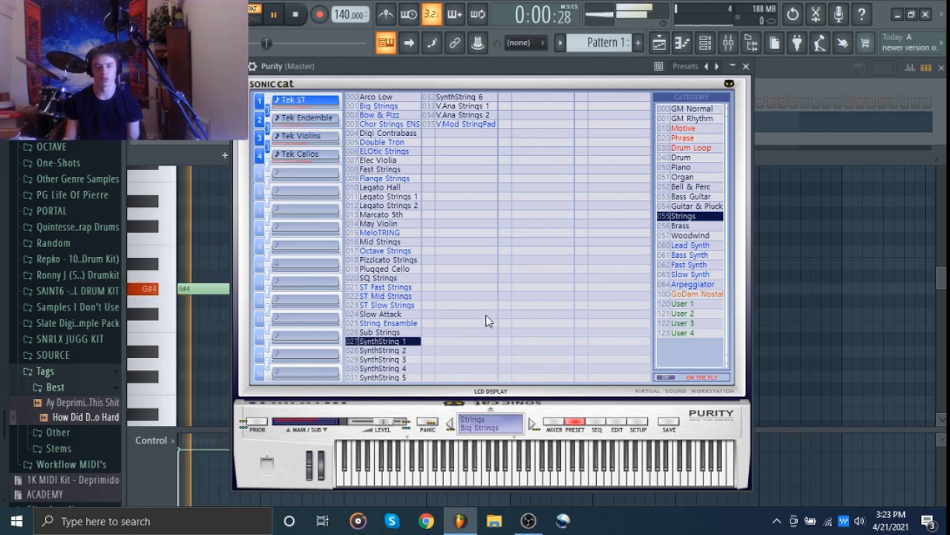
{"action": "key", "text": "space"}
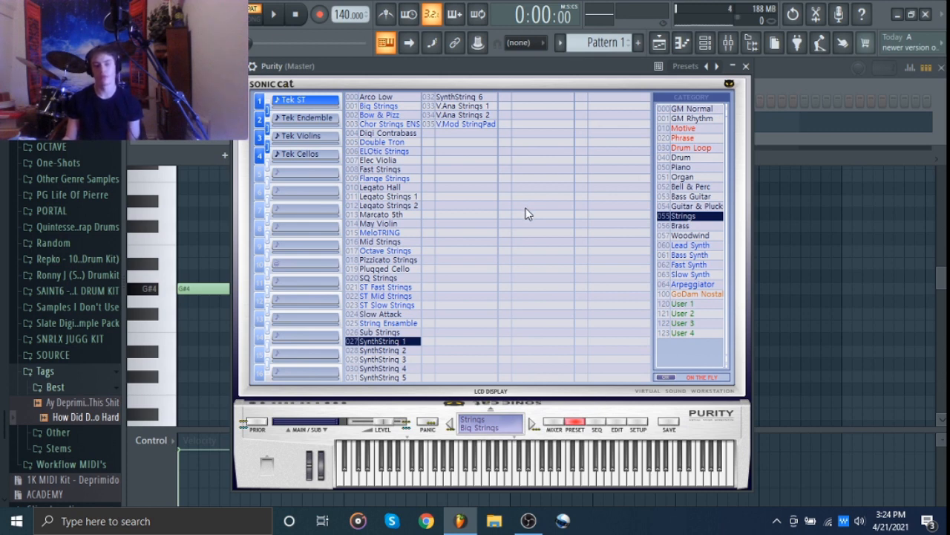
Step: Audition the G#4 note with the Brass presets Orchestra Brass 2 and Layered Sfz
{"action": "left_click", "coordinate": [695, 226]}
{"action": "left_click", "coordinate": [393, 234]}
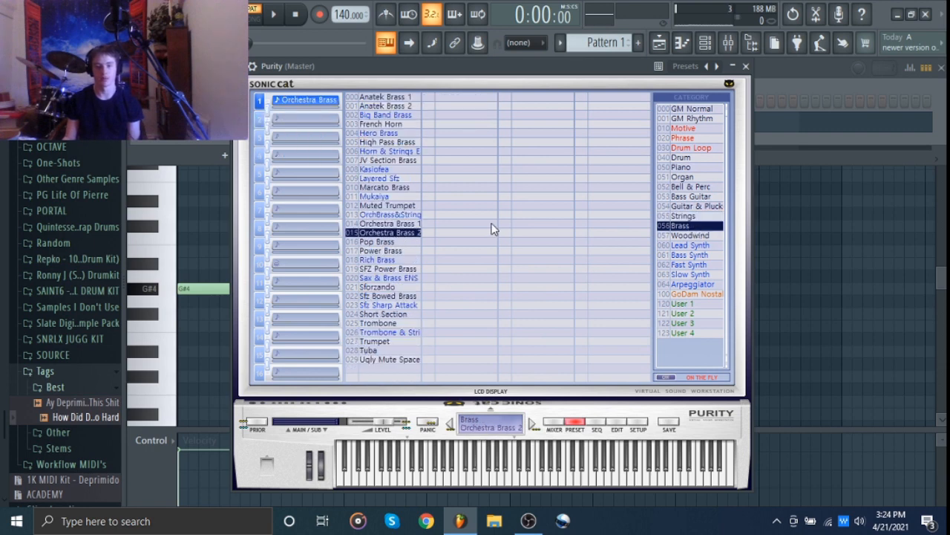
{"action": "key", "text": "space"}
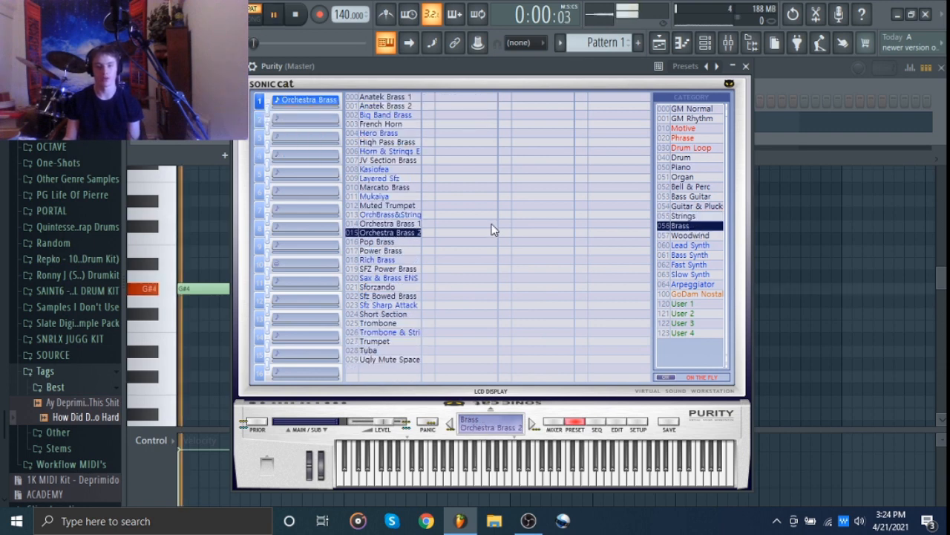
{"action": "key", "text": "space"}
{"action": "left_click", "coordinate": [386, 178]}
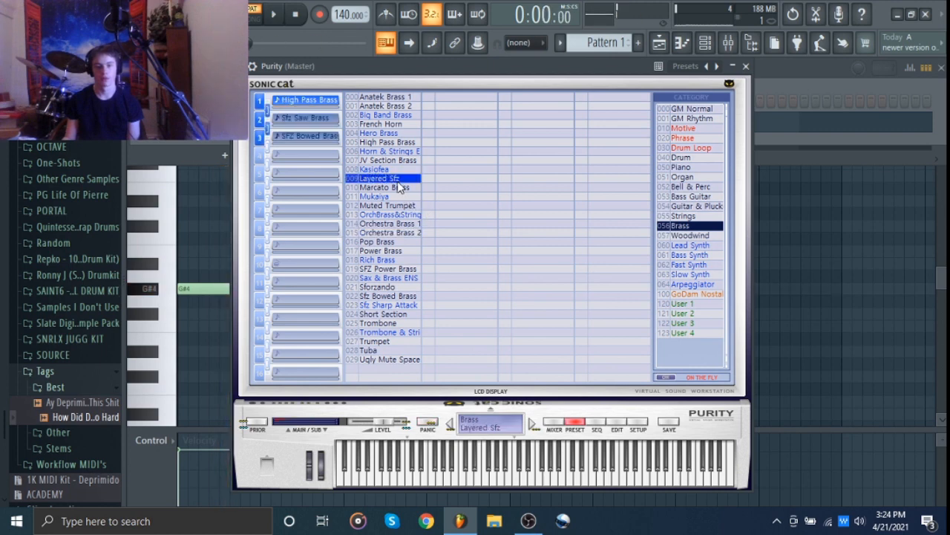
{"action": "key", "text": "space"}
{"action": "key", "text": "space"}
Step: Audition the Brass presets French Horn and Sfz Sharp Attack with the note, and select SFZ Power Brass
{"action": "left_click", "coordinate": [401, 125]}
{"action": "key", "text": "space"}
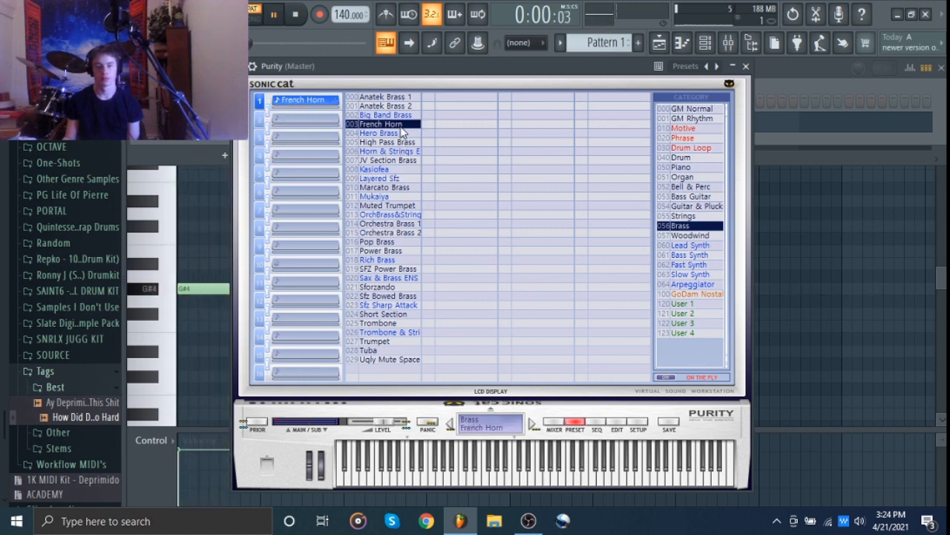
{"action": "key", "text": "space"}
{"action": "left_click", "coordinate": [401, 305]}
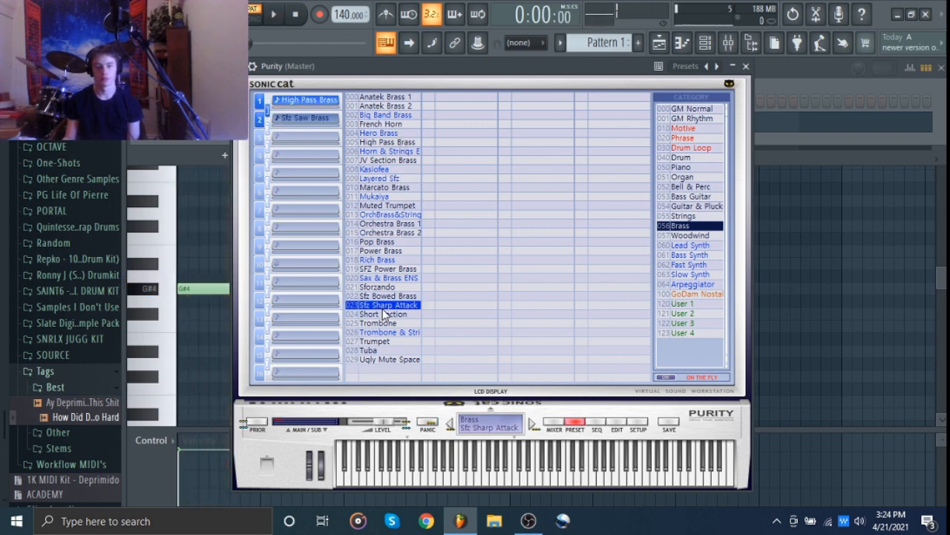
{"action": "key", "text": "space"}
{"action": "key", "text": "space"}
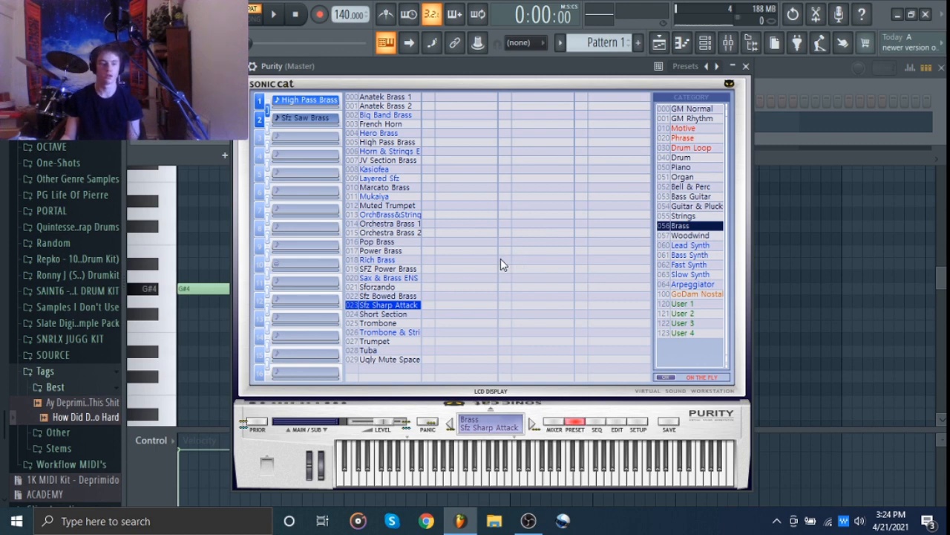
{"action": "left_click", "coordinate": [367, 135]}
{"action": "left_click", "coordinate": [397, 269]}
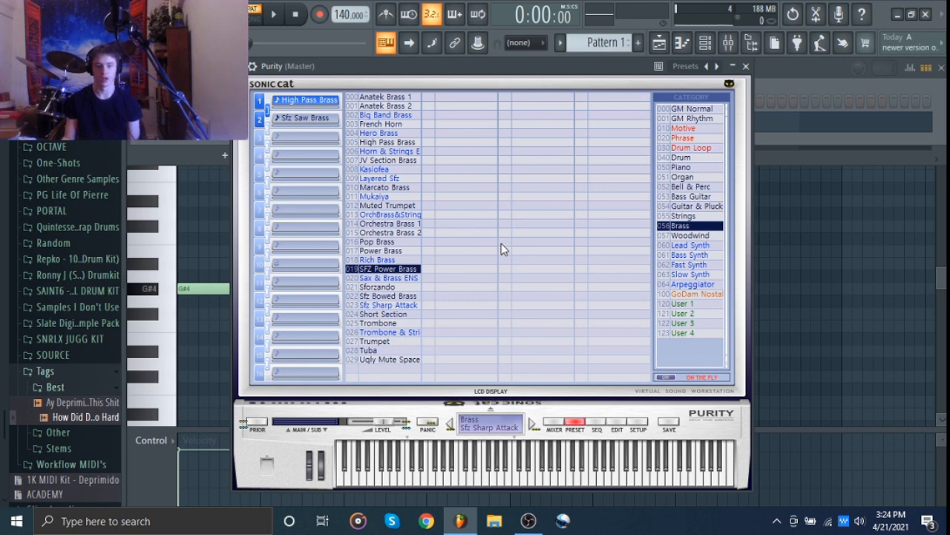
Step: Audition the G#4 note with the Woodwind presets Panflute and Blown Bottle
{"action": "left_click", "coordinate": [693, 235]}
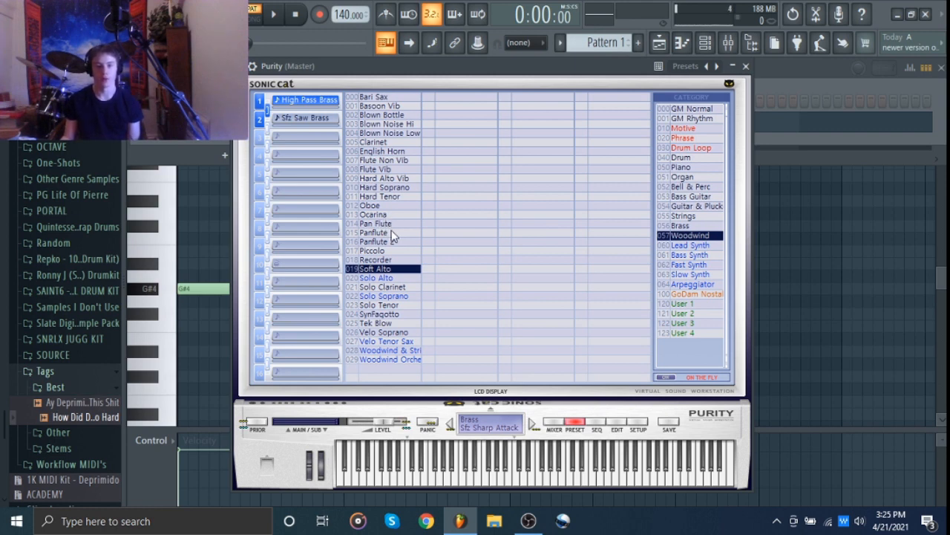
{"action": "left_click", "coordinate": [391, 232]}
{"action": "key", "text": "space"}
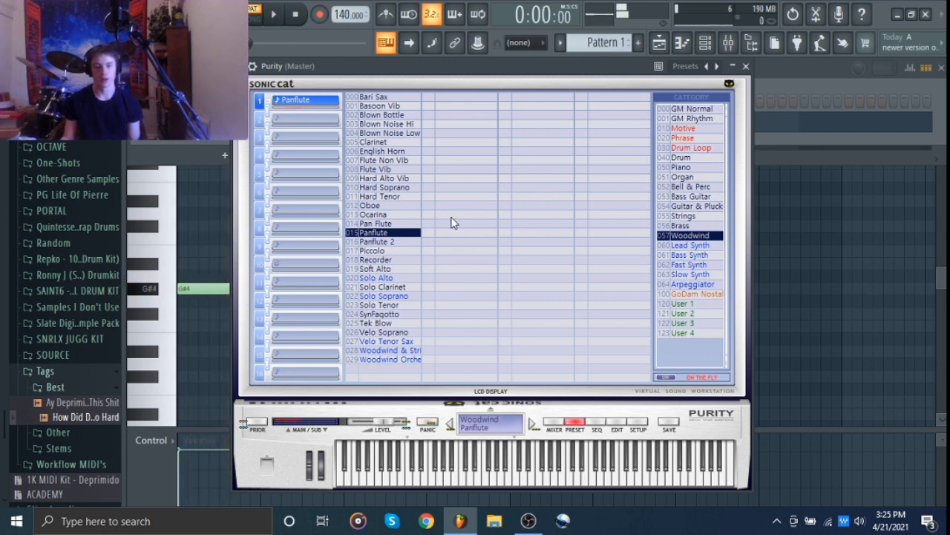
{"action": "left_click", "coordinate": [393, 116]}
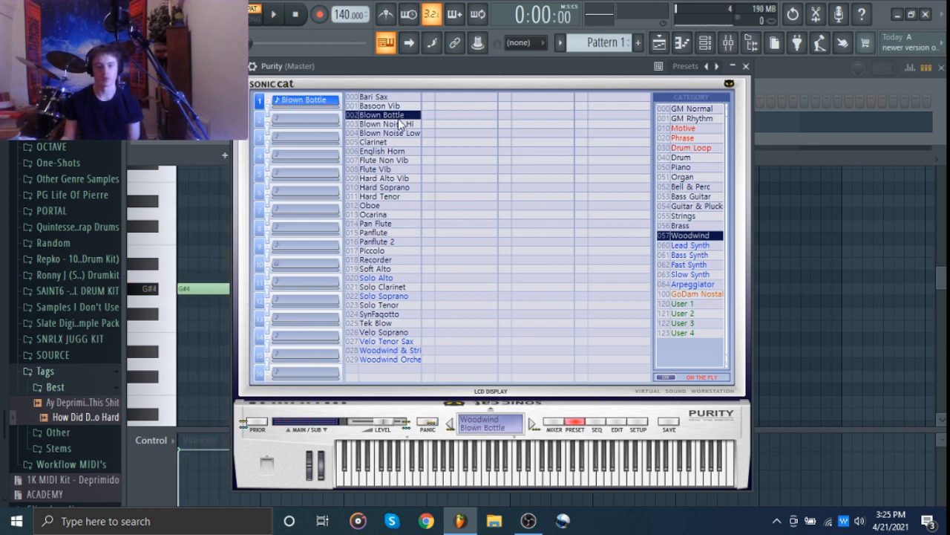
{"action": "key", "text": "space"}
{"action": "key", "text": "space"}
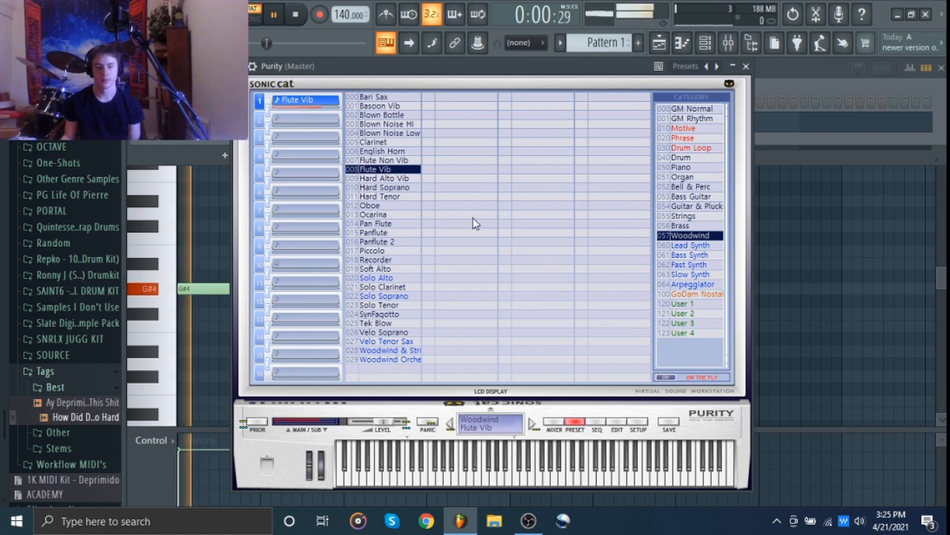
Step: Load the Woodwind preset Flute Non Vib and play the note again with Blown Bottle
{"action": "left_click", "coordinate": [398, 161]}
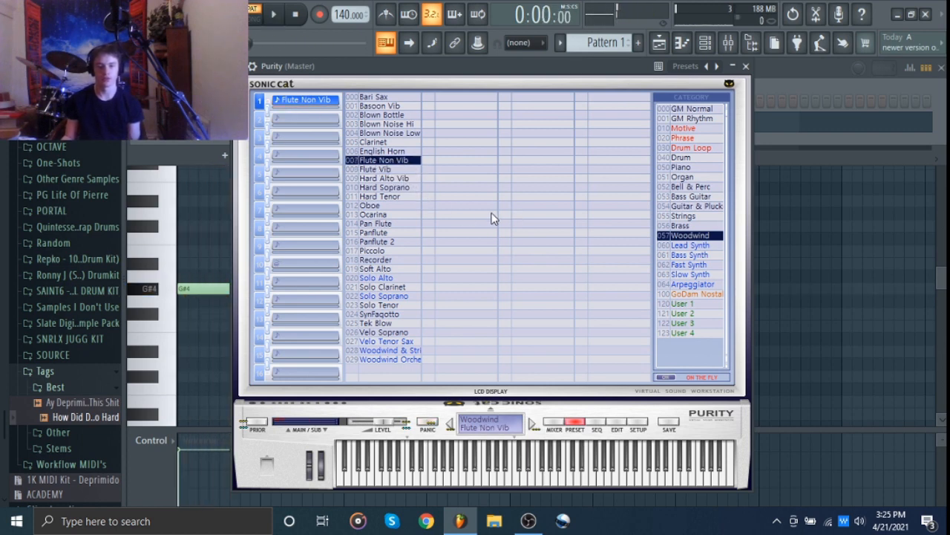
{"action": "left_click", "coordinate": [390, 115]}
{"action": "key", "text": "space"}
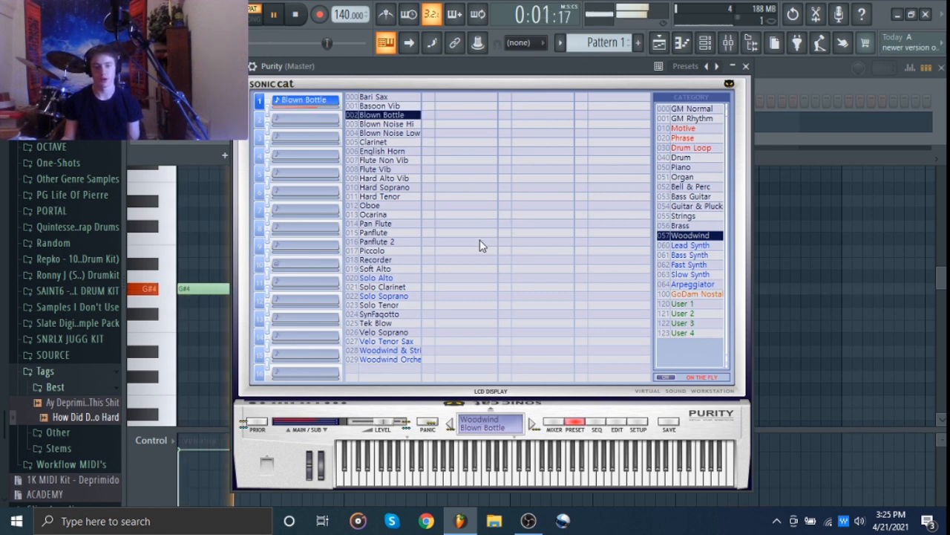
{"action": "key", "text": "space"}
Step: Audition the Woodwind presets Panflute, Panflute 2 and Piccolo with the G#4 note
{"action": "left_click", "coordinate": [385, 232]}
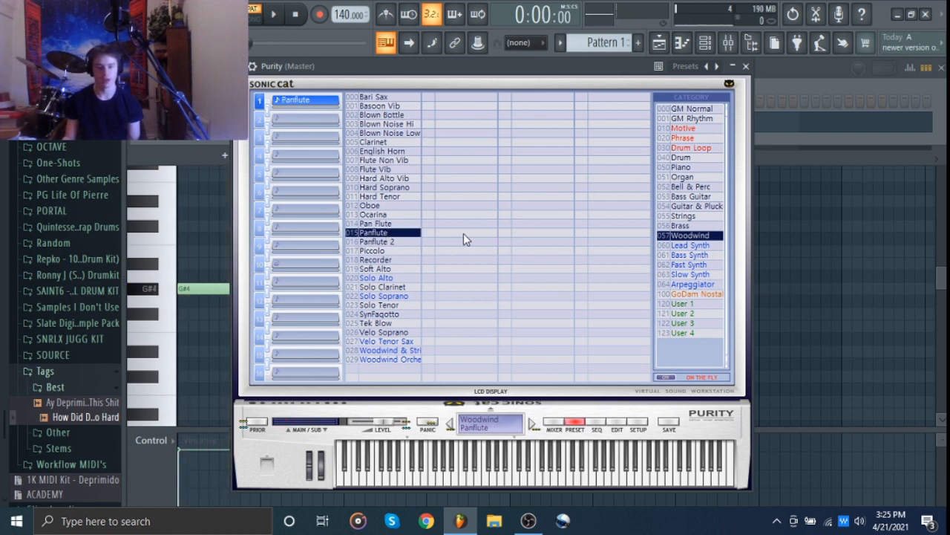
{"action": "key", "text": "space"}
{"action": "key", "text": "space"}
{"action": "left_click", "coordinate": [404, 243]}
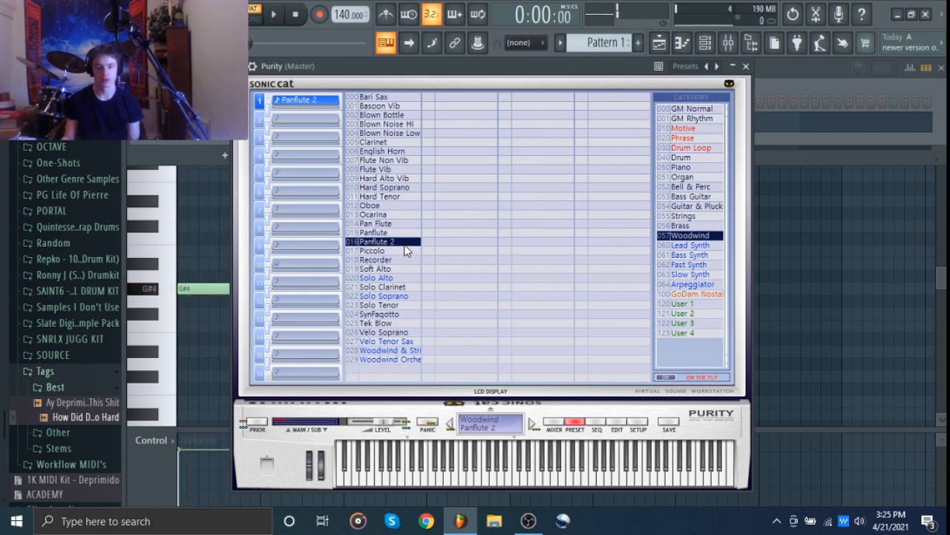
{"action": "key", "text": "space"}
{"action": "key", "text": "space"}
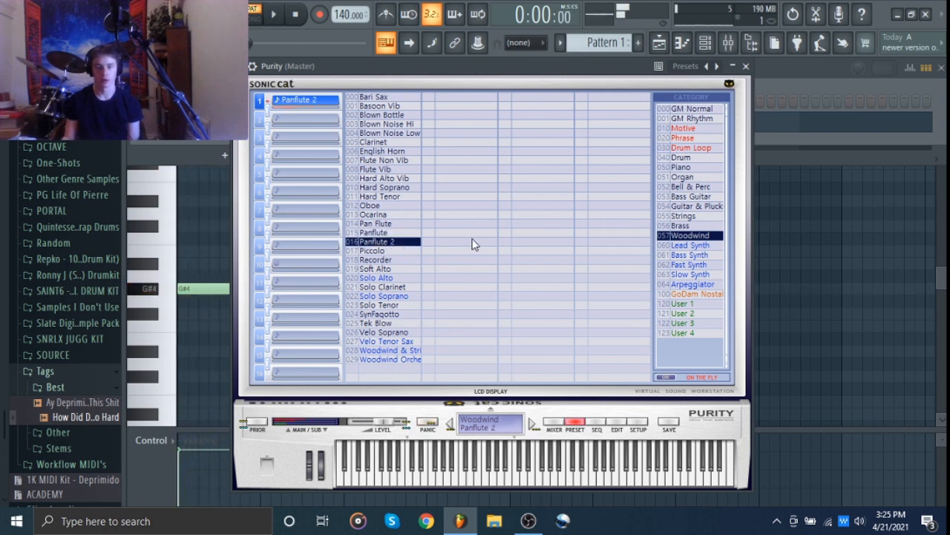
{"action": "left_click", "coordinate": [404, 251]}
{"action": "key", "text": "space"}
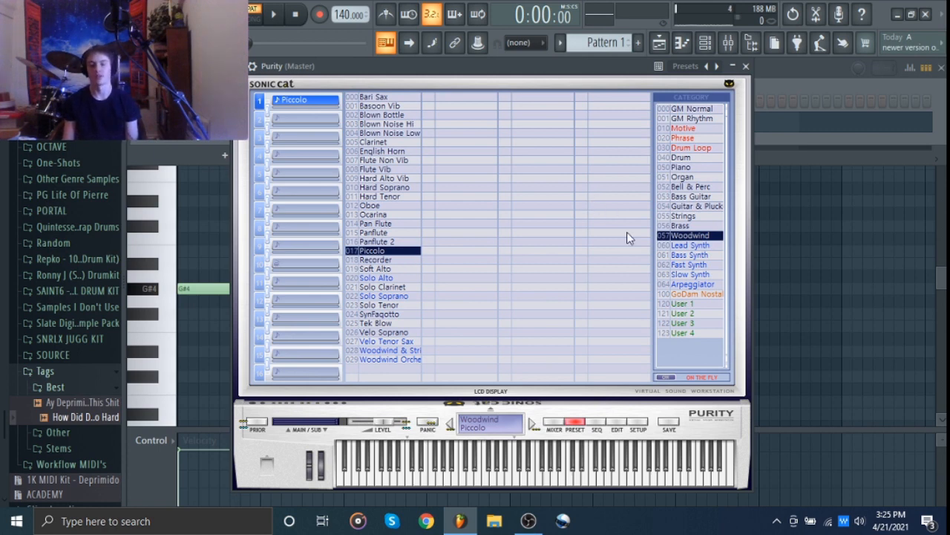
Step: Load the Bell Lead preset from the Lead Synth category and play the note
{"action": "left_click", "coordinate": [678, 246]}
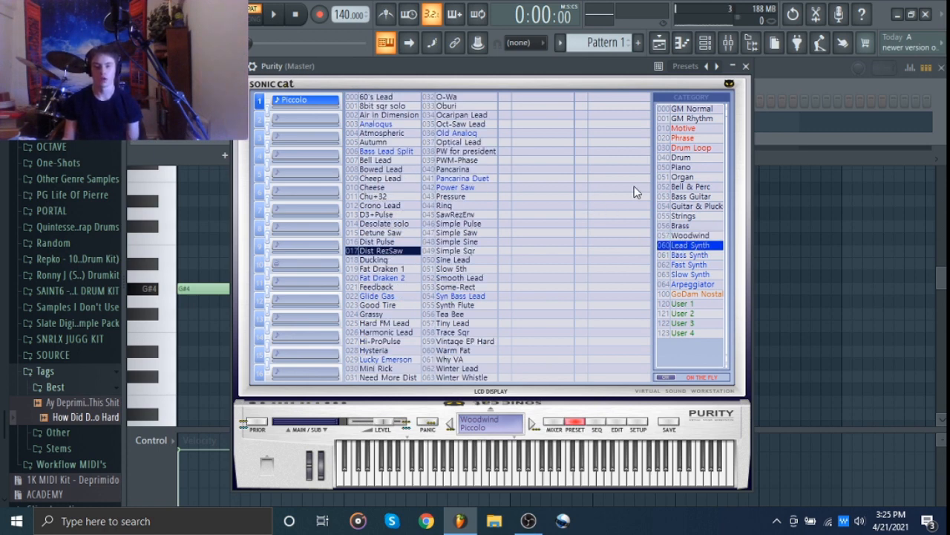
{"action": "left_click", "coordinate": [389, 160]}
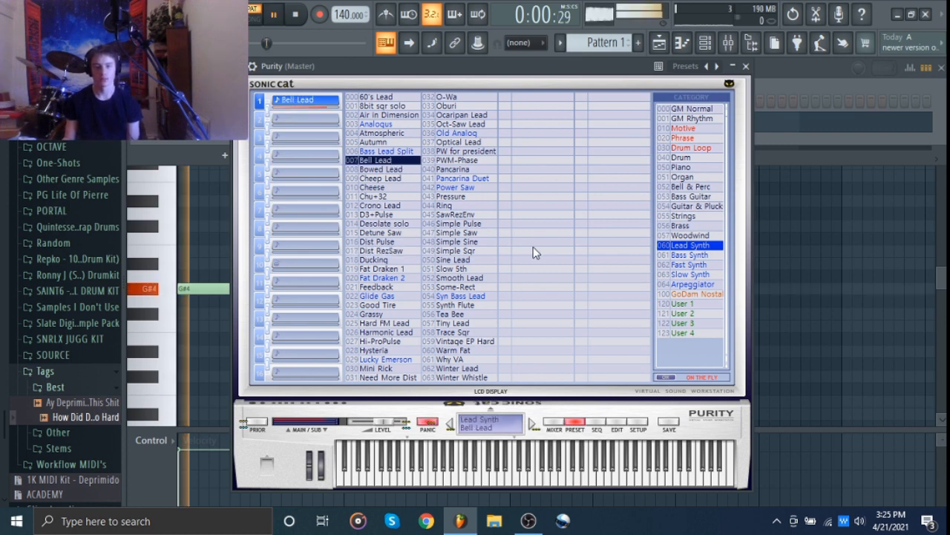
Step: Add staggered, overlapping B4 and D#5 notes above the G#4 note in the piano roll and play the pattern
{"action": "left_click", "coordinate": [232, 254]}
{"action": "left_click_drag", "start_coordinate": [232, 254], "coordinate": [220, 254]}
{"action": "left_click", "coordinate": [242, 199]}
{"action": "key", "text": "space"}
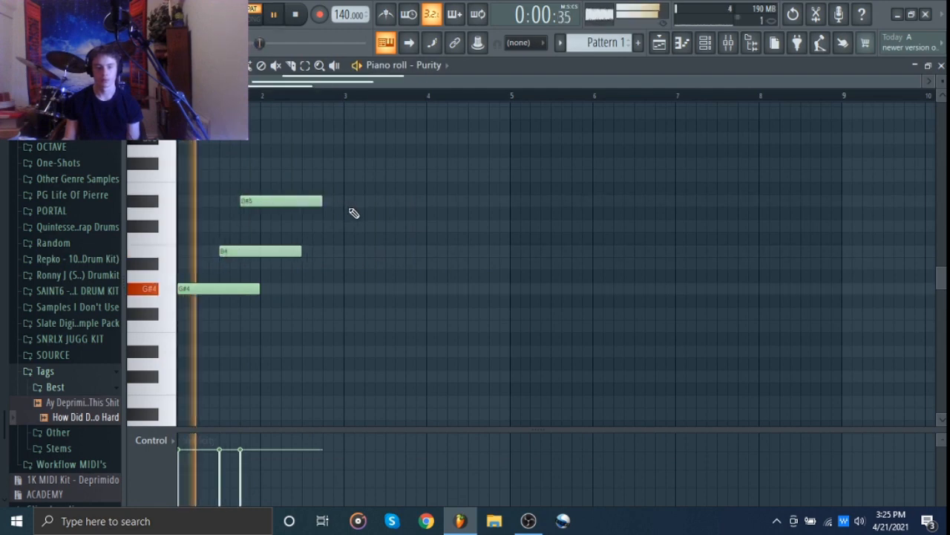
{"action": "key", "text": "space"}
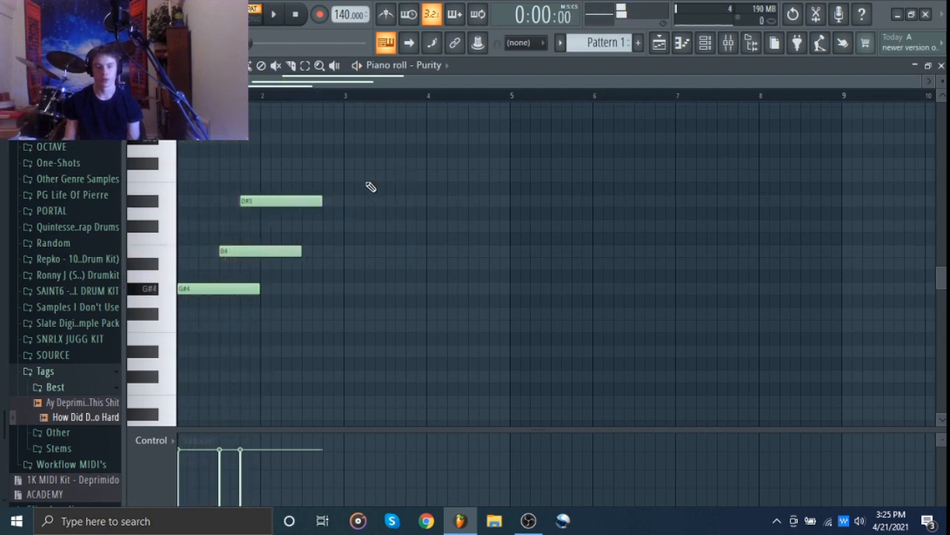
{"action": "left_click", "coordinate": [704, 43]}
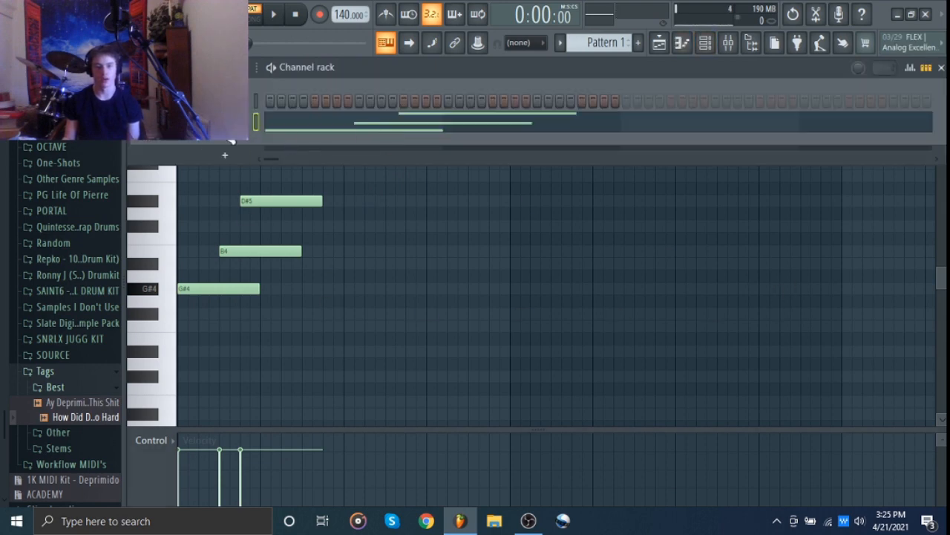
{"action": "left_click", "coordinate": [234, 140]}
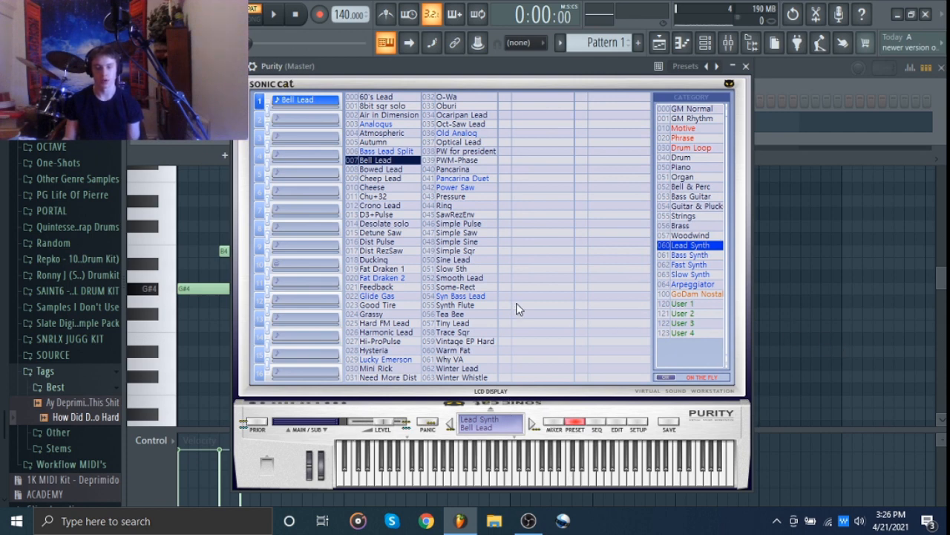
{"action": "key", "text": "F7"}
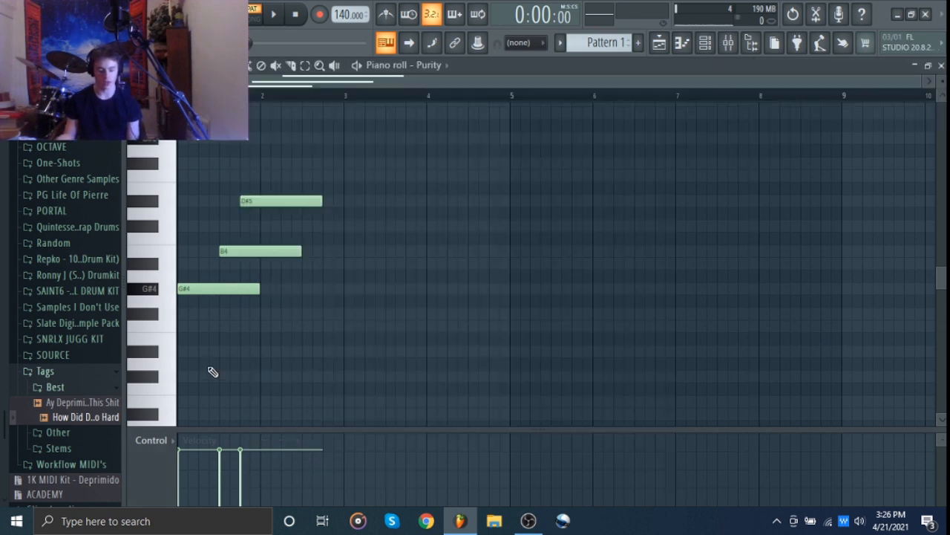
Step: Try legato on the three notes, listen to the pattern without overlaps, and undo the legato
{"action": "key", "text": "ctrl+l"}
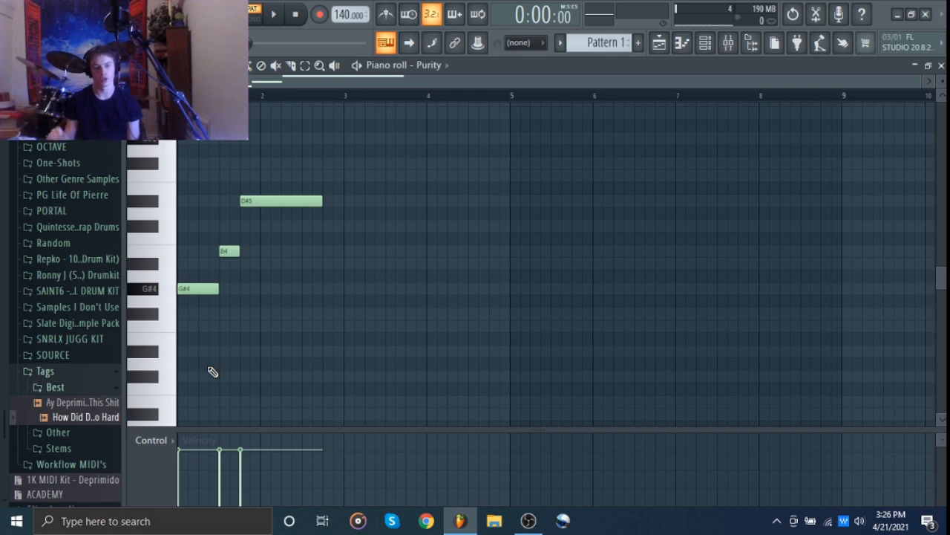
{"action": "key", "text": "space"}
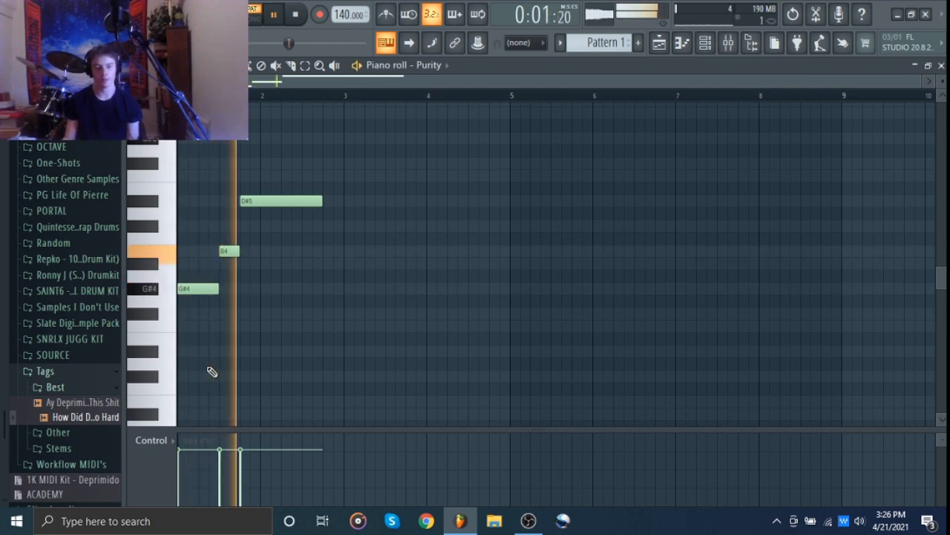
{"action": "key", "text": "space"}
{"action": "key", "text": "ctrl+z"}
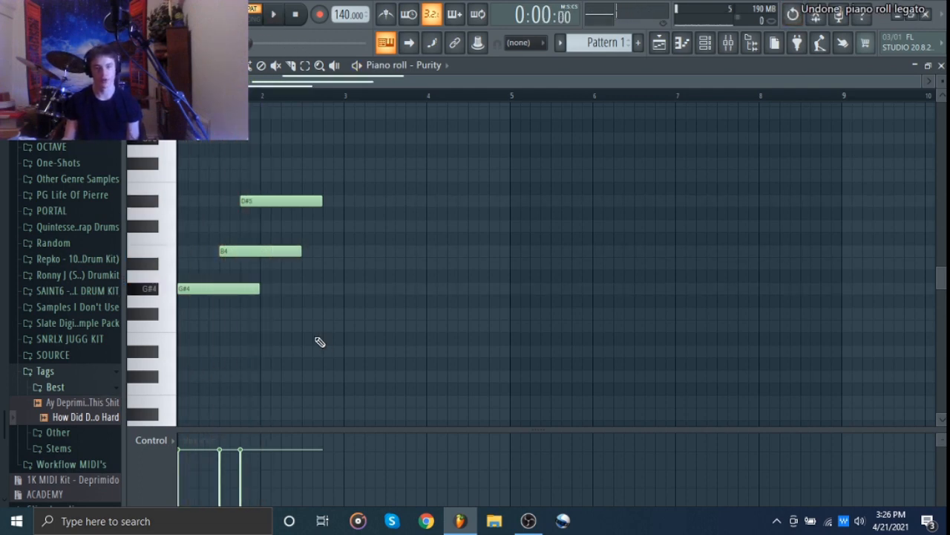
Step: Play the overlapping three-note pattern and return to Purity's preset list
{"action": "key", "text": "space"}
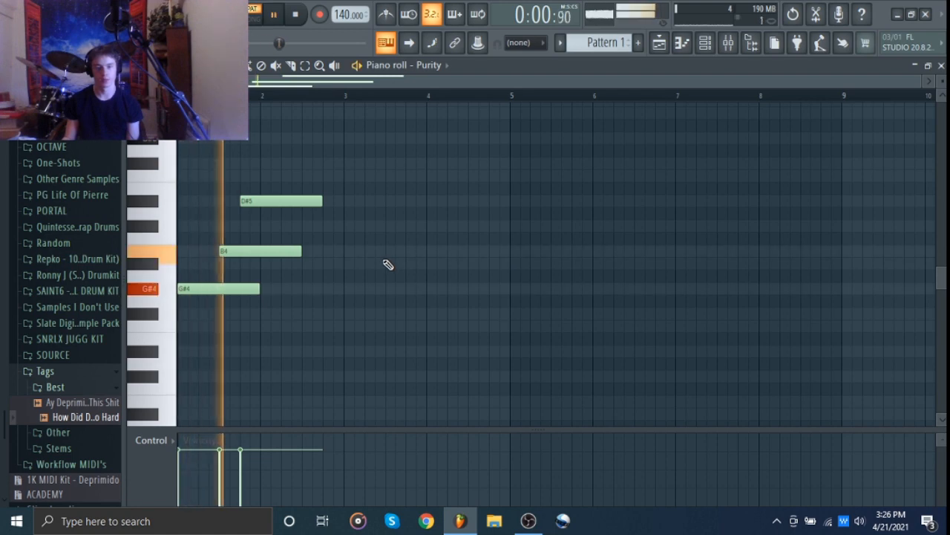
{"action": "key", "text": "space"}
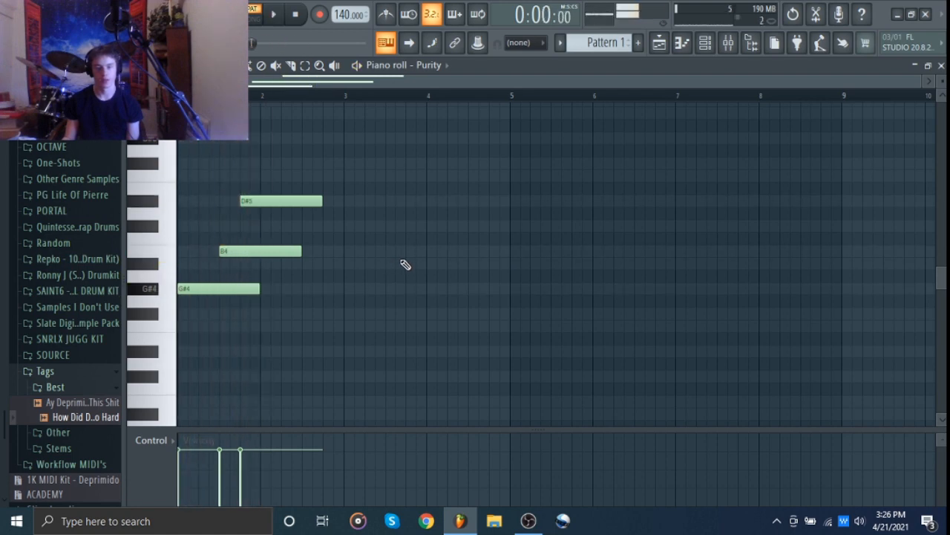
{"action": "left_click", "coordinate": [706, 47]}
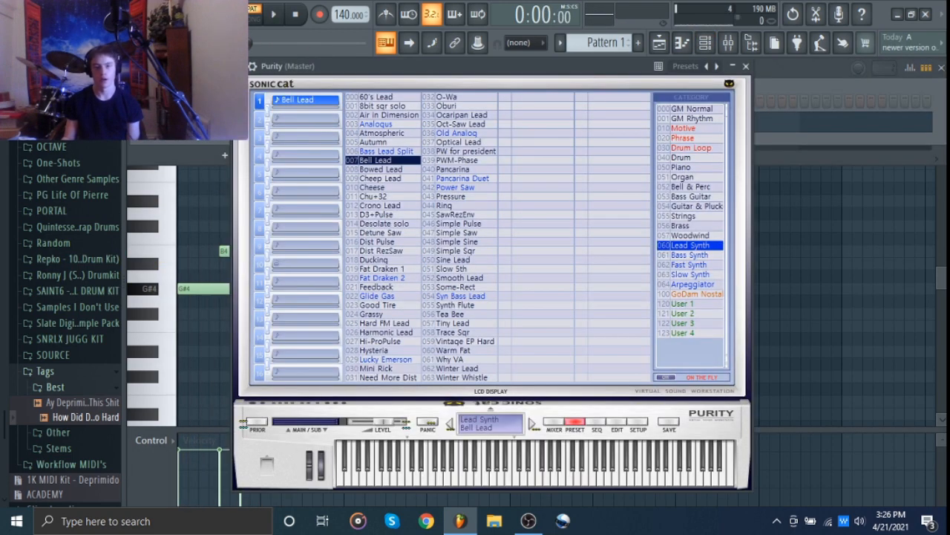
Step: Audition the Dist Pulse and Synth Flute presets from the Lead Synth category with the three-note pattern
{"action": "left_click", "coordinate": [393, 244]}
{"action": "key", "text": "space"}
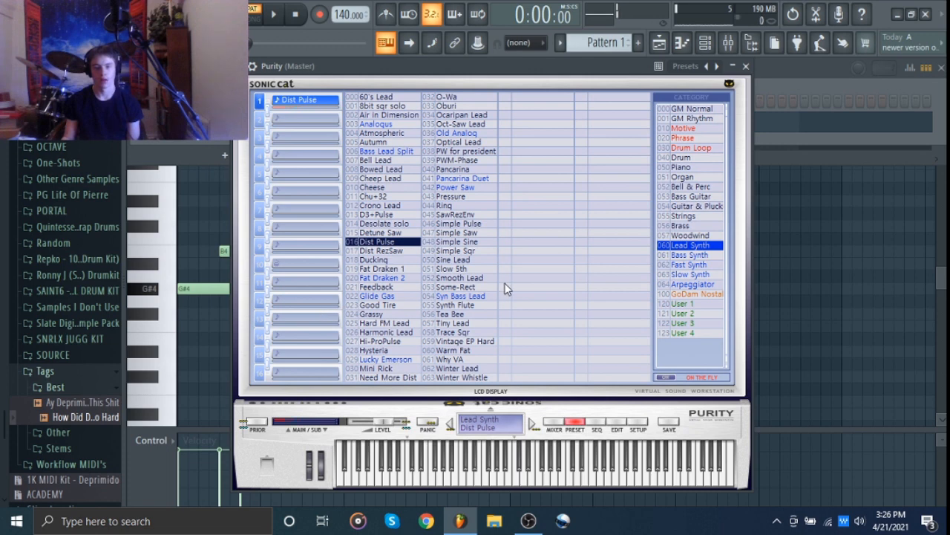
{"action": "left_click", "coordinate": [484, 306]}
{"action": "key", "text": "space"}
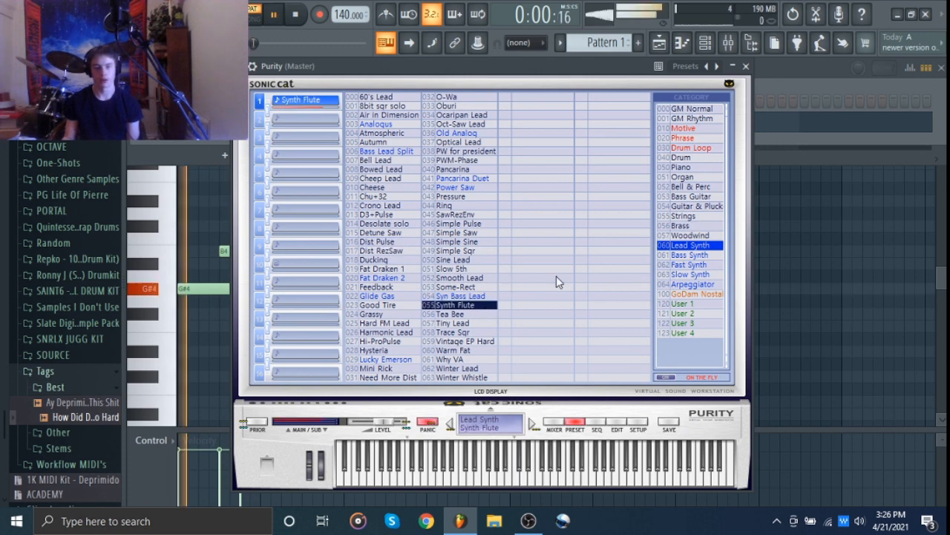
{"action": "key", "text": "space"}
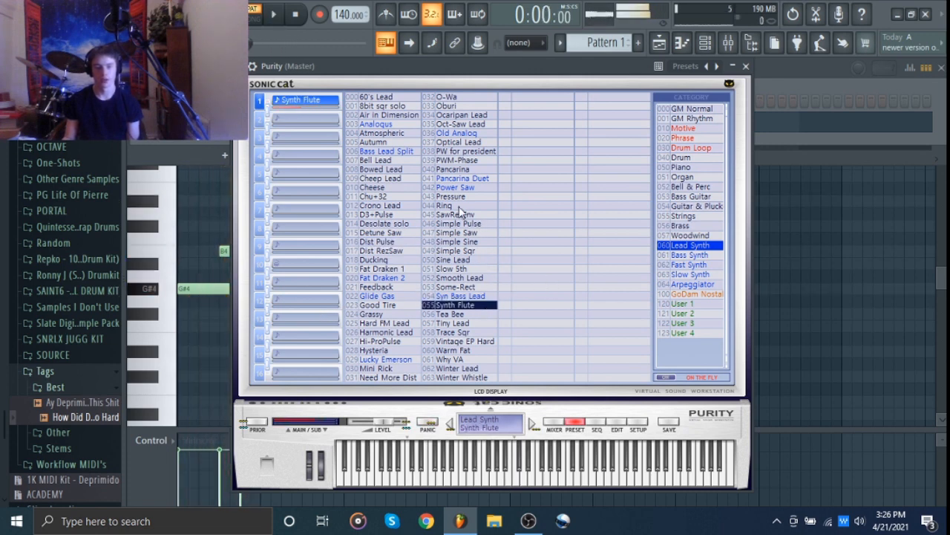
Step: Audition the Ring and Why VA lead presets with the same pattern, stopping playback after each one
{"action": "left_click", "coordinate": [468, 206]}
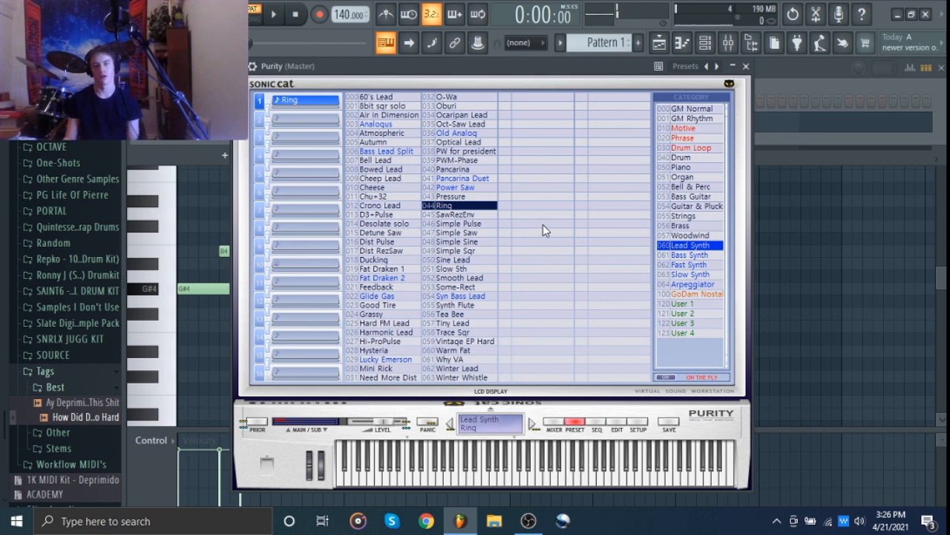
{"action": "key", "text": "space"}
{"action": "key", "text": "space"}
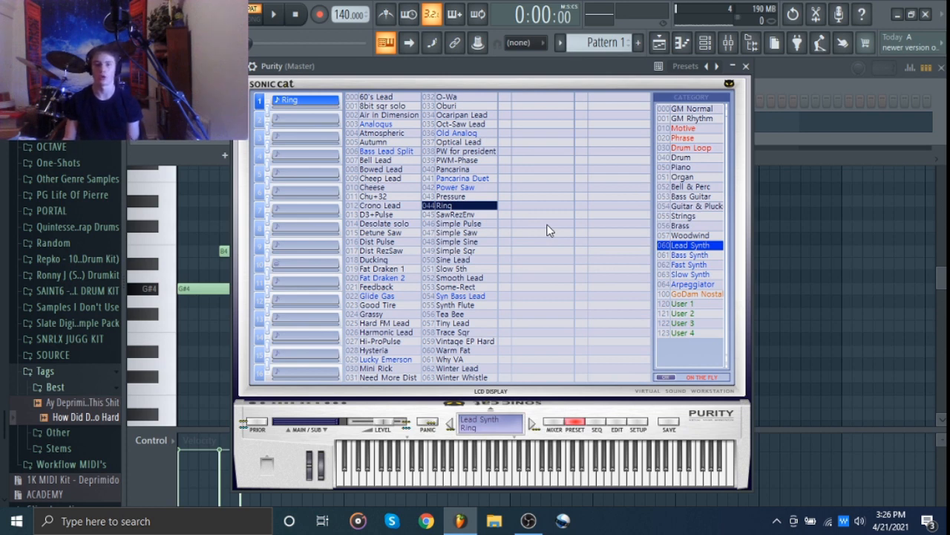
{"action": "left_click", "coordinate": [450, 359]}
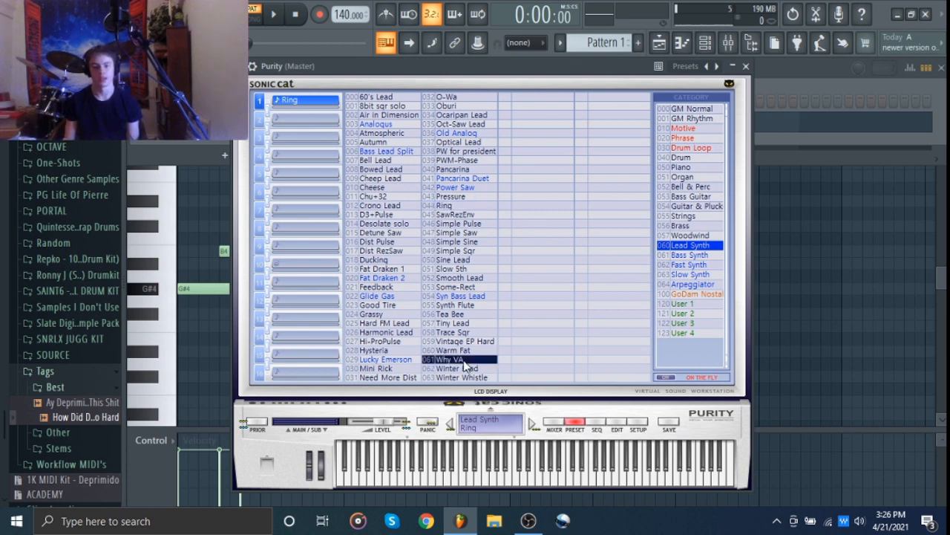
{"action": "key", "text": "space"}
{"action": "key", "text": "space"}
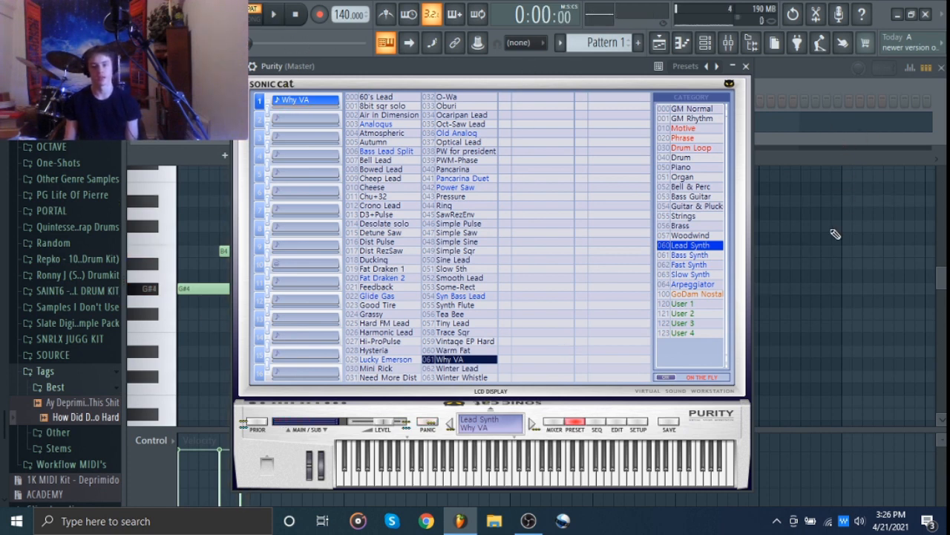
Step: Audition the Simple SawTri, FM Organ Bass, FAT Bass 3 and AMUG Bass presets from the Bass Synth category
{"action": "left_click", "coordinate": [691, 255]}
{"action": "left_click", "coordinate": [461, 232]}
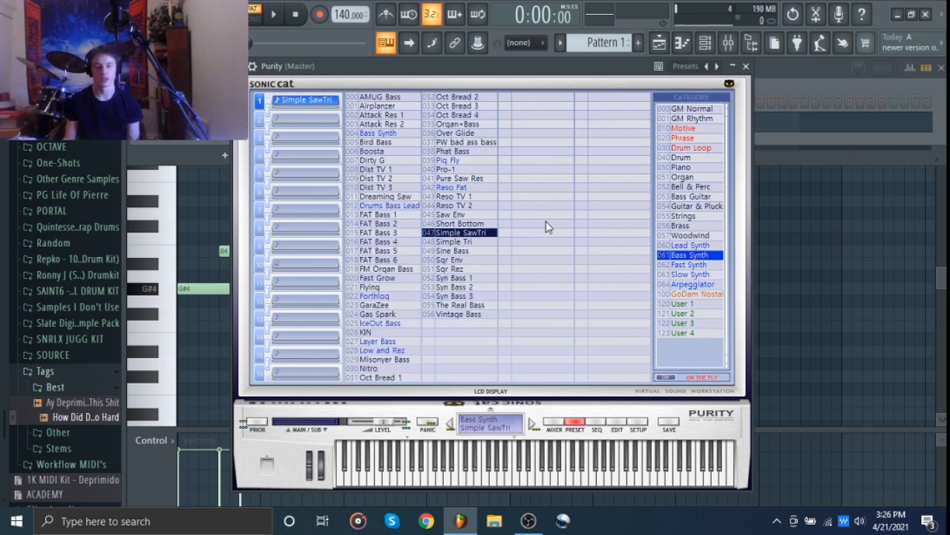
{"action": "key", "text": "space"}
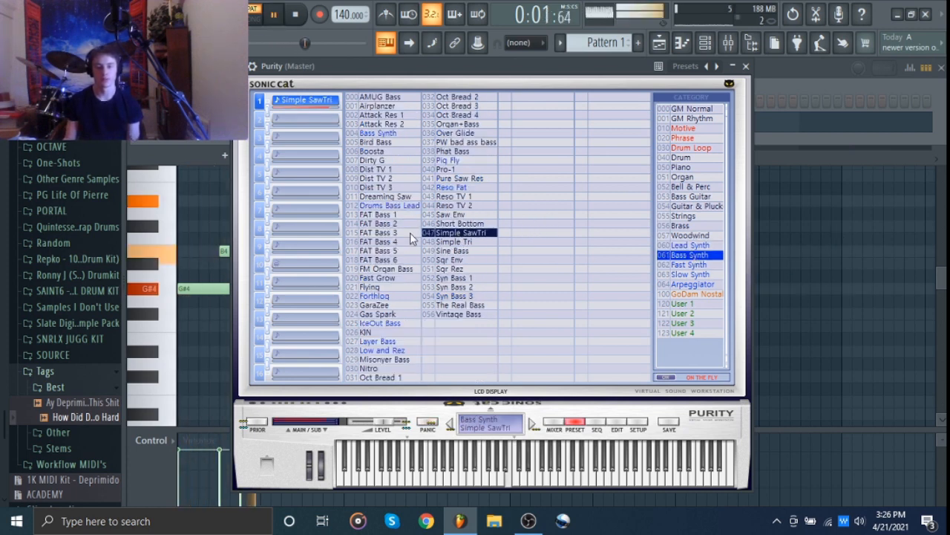
{"action": "key", "text": "space"}
{"action": "left_click", "coordinate": [387, 268]}
{"action": "key", "text": "space"}
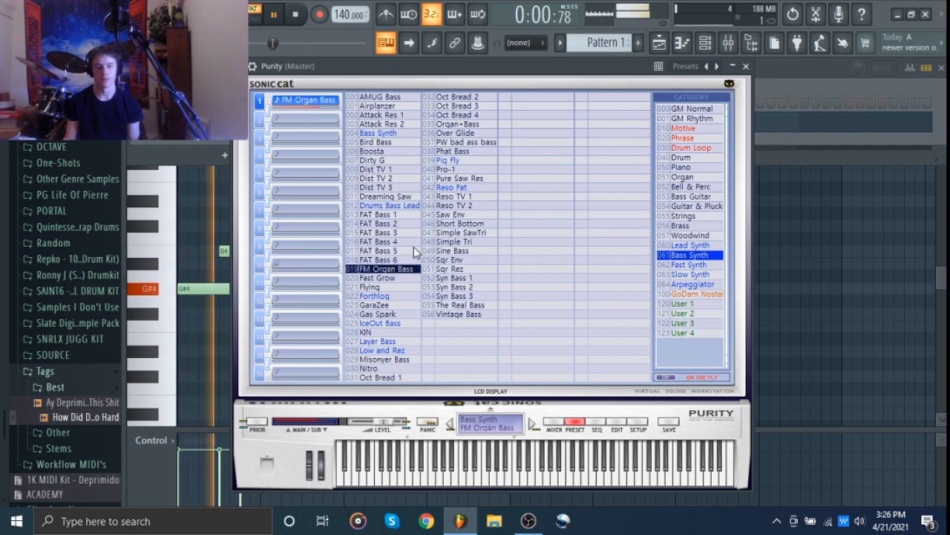
{"action": "left_click", "coordinate": [402, 233]}
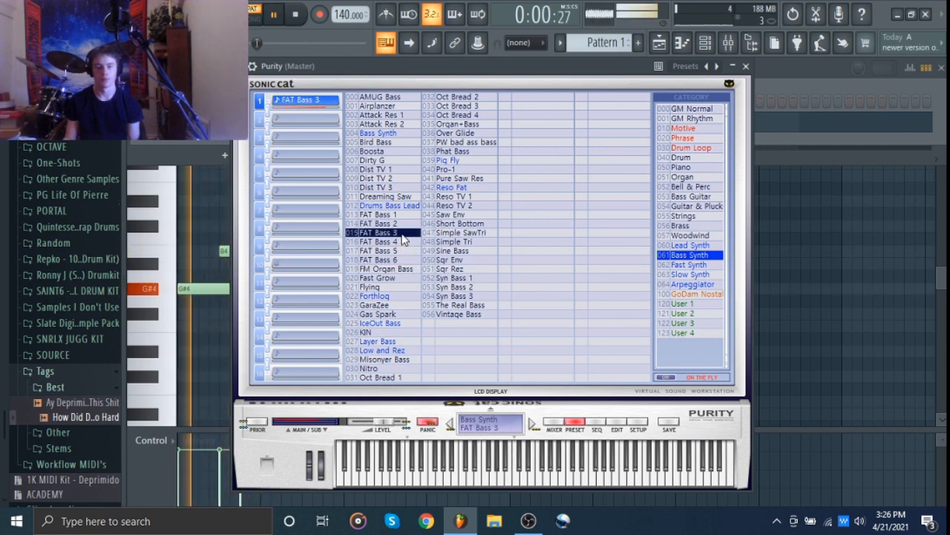
{"action": "left_click", "coordinate": [399, 98]}
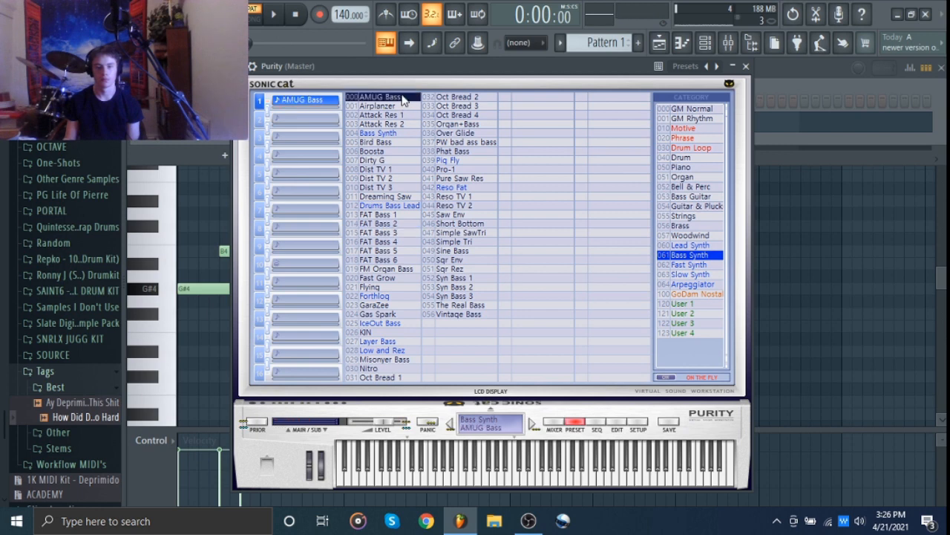
{"action": "key", "text": "space"}
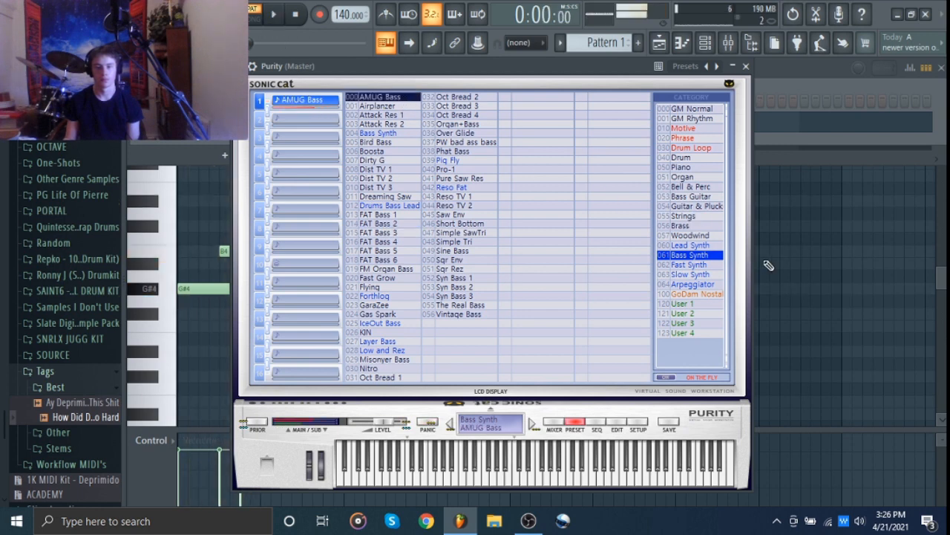
Step: Transpose the three-note pattern down one octave, play it, and return to Purity's preset list
{"action": "key", "text": "Escape"}
{"action": "key", "text": "ctrl+Down"}
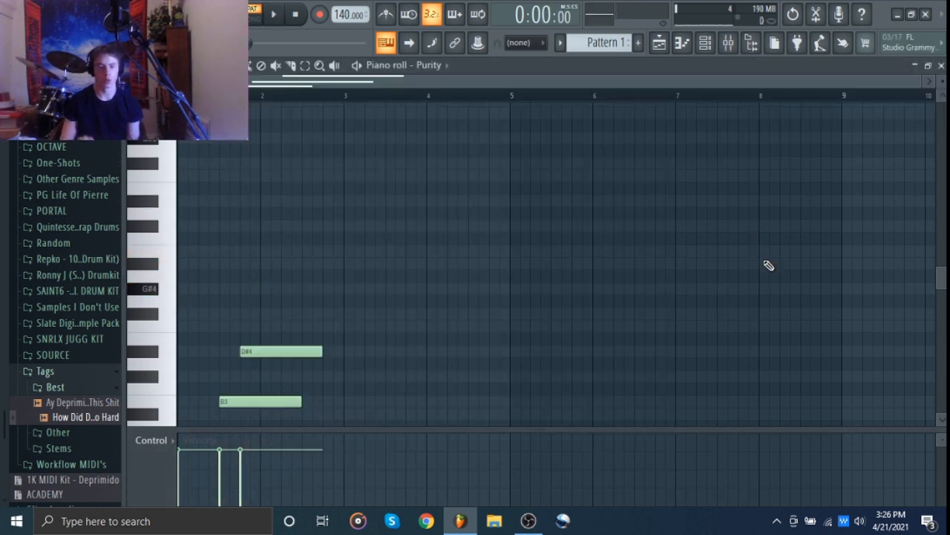
{"action": "key", "text": "space"}
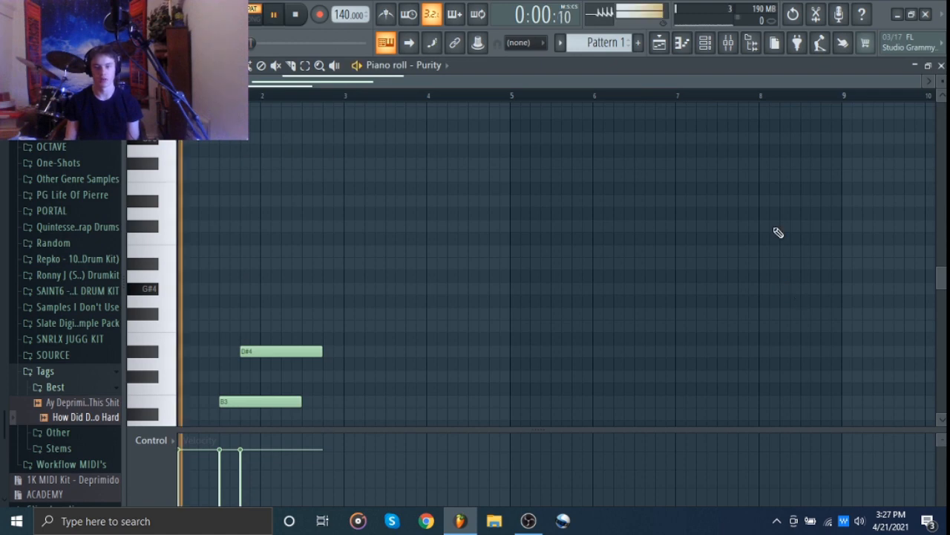
{"action": "left_click", "coordinate": [705, 42]}
{"action": "key", "text": "space"}
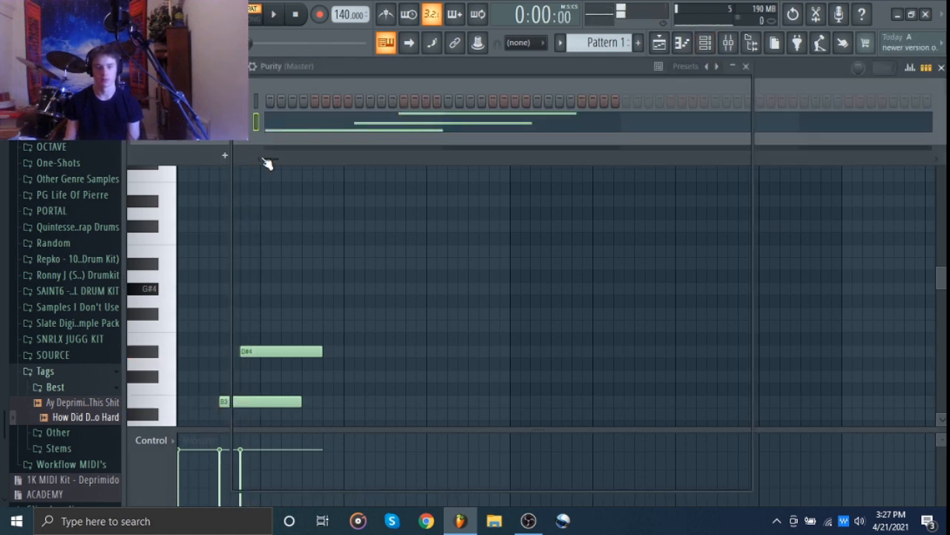
{"action": "left_click", "coordinate": [269, 121]}
Step: Audition the FM Organ Bass, FAT Bass 4 and Vintage Bass presets with the lowered pattern
{"action": "left_click", "coordinate": [391, 268]}
{"action": "key", "text": "space"}
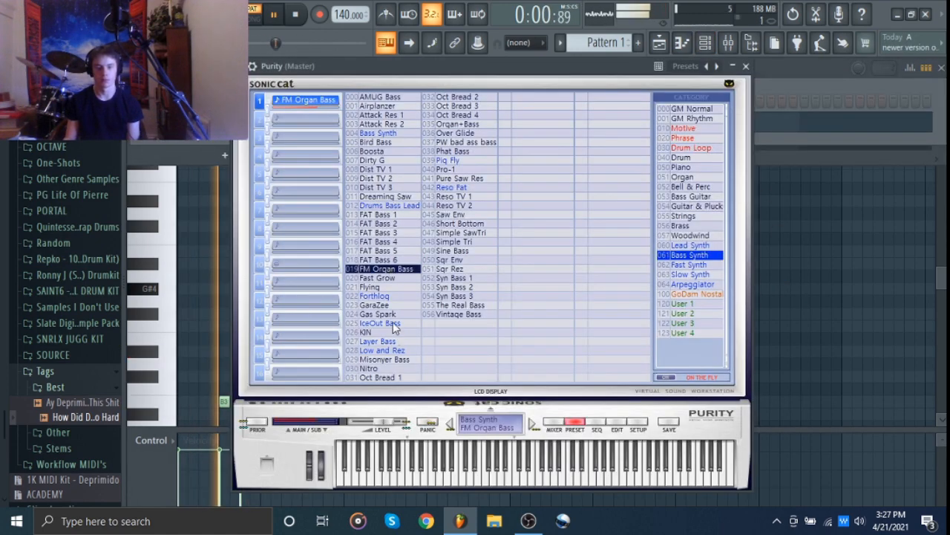
{"action": "left_click", "coordinate": [392, 242]}
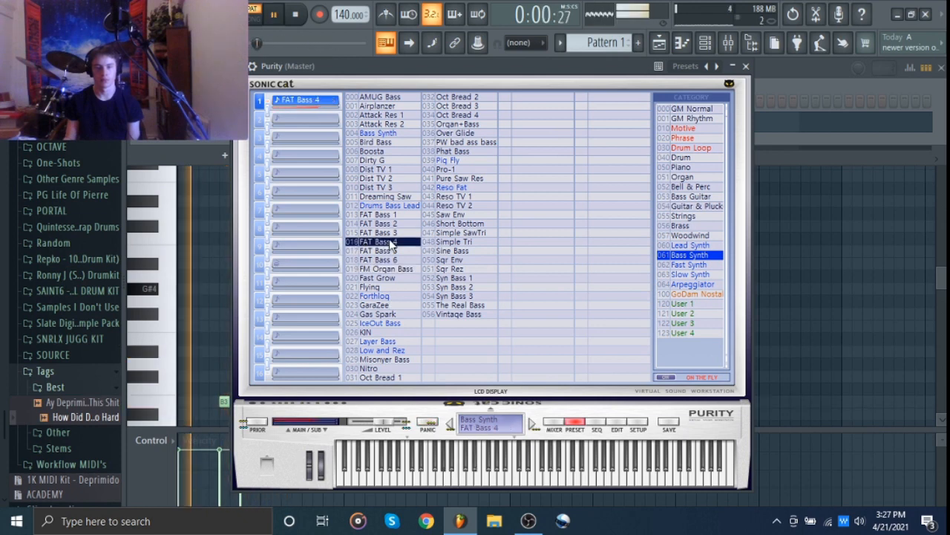
{"action": "key", "text": "space"}
{"action": "left_click", "coordinate": [469, 315]}
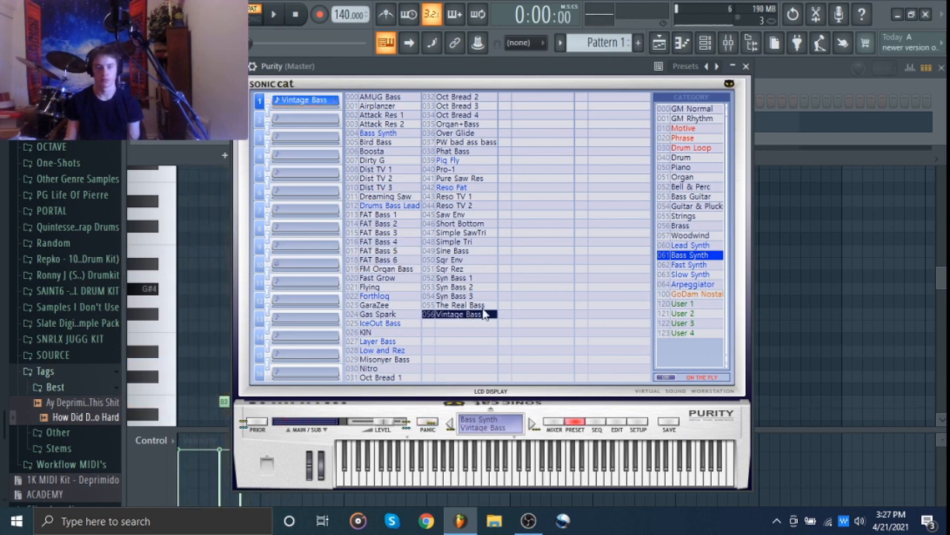
{"action": "key", "text": "space"}
{"action": "key", "text": "space"}
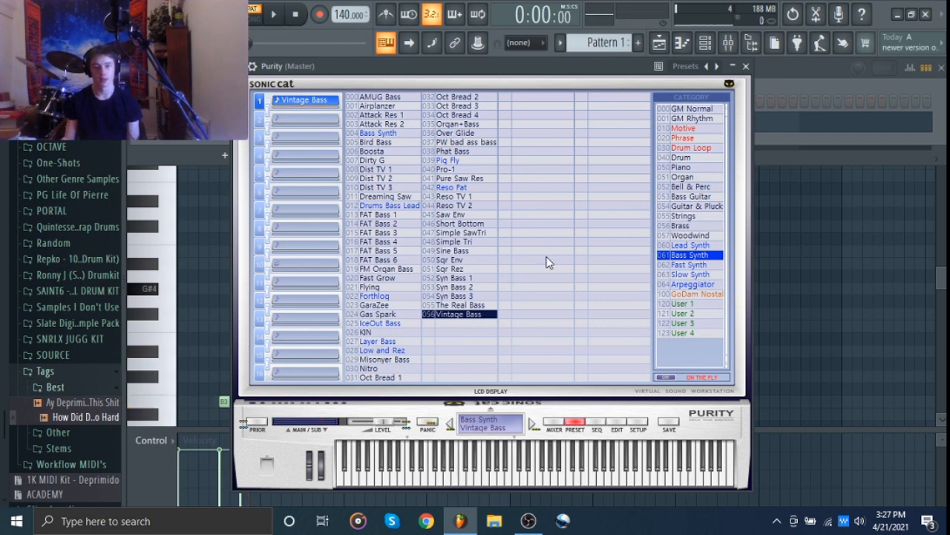
Step: Load the Hi Pass preset from the Fast Synth category and play the pattern
{"action": "left_click", "coordinate": [692, 266]}
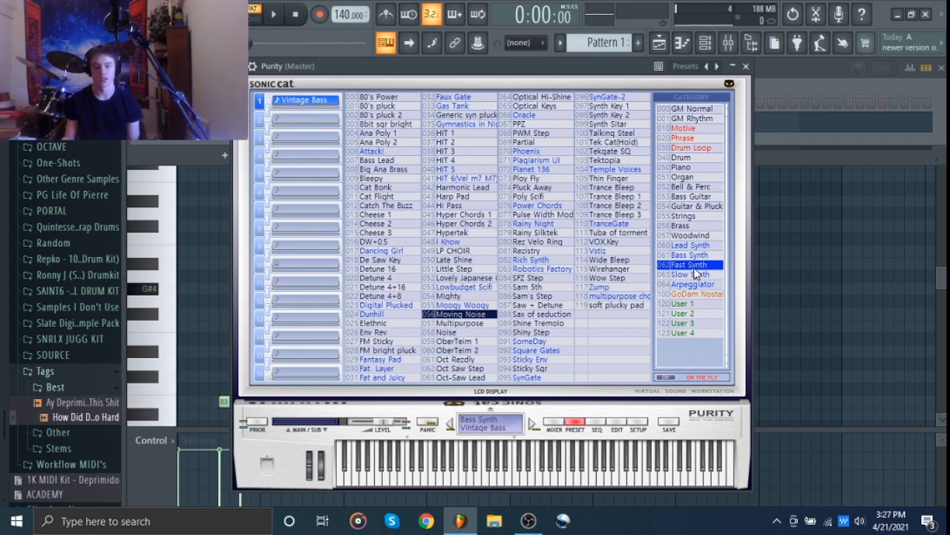
{"action": "left_click", "coordinate": [478, 209]}
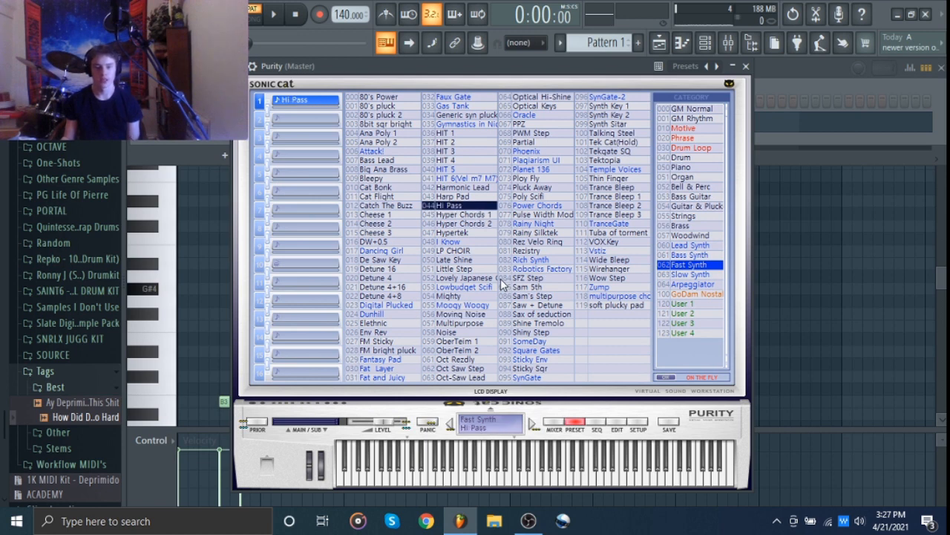
{"action": "key", "text": "space"}
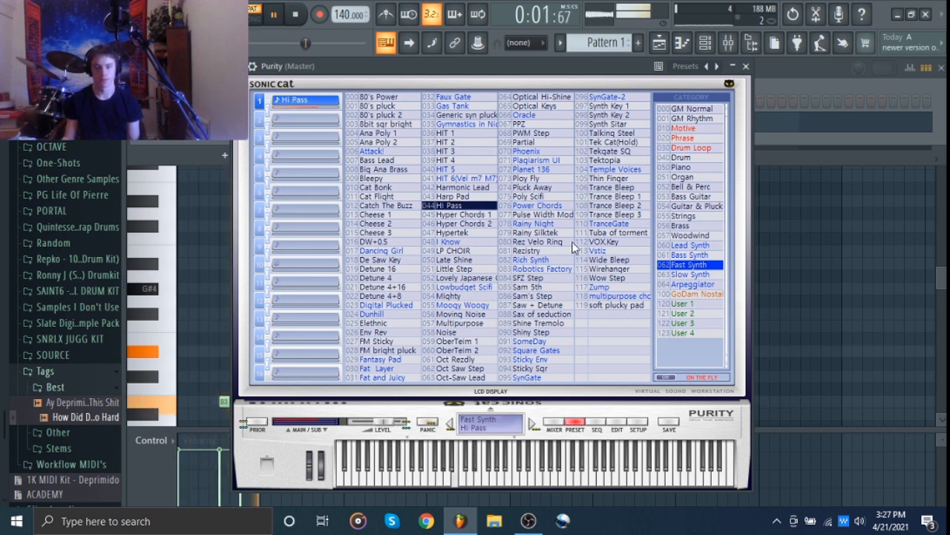
{"action": "key", "text": "space"}
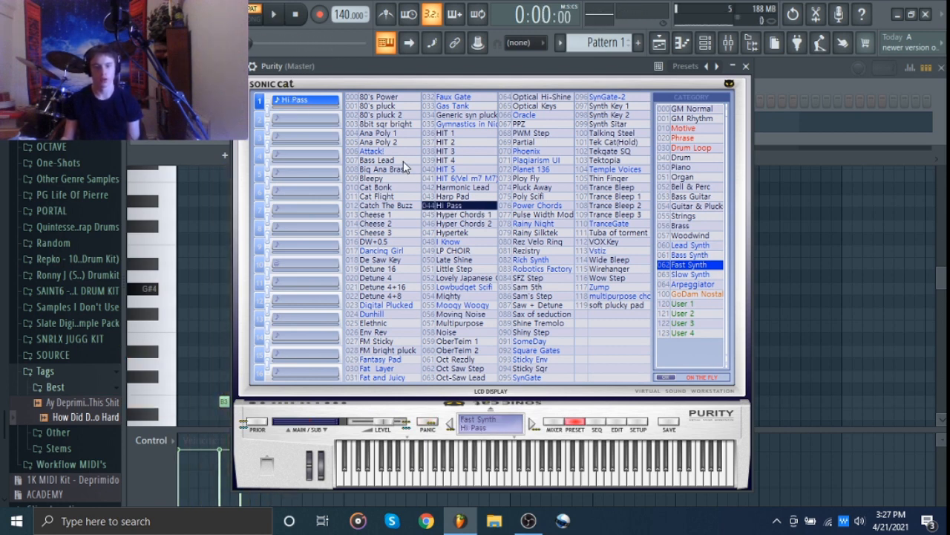
Step: Load the Bass Lead preset from Fast Synth and play it with the three notes transposed up one octave
{"action": "left_click", "coordinate": [378, 159]}
{"action": "key", "text": "Escape"}
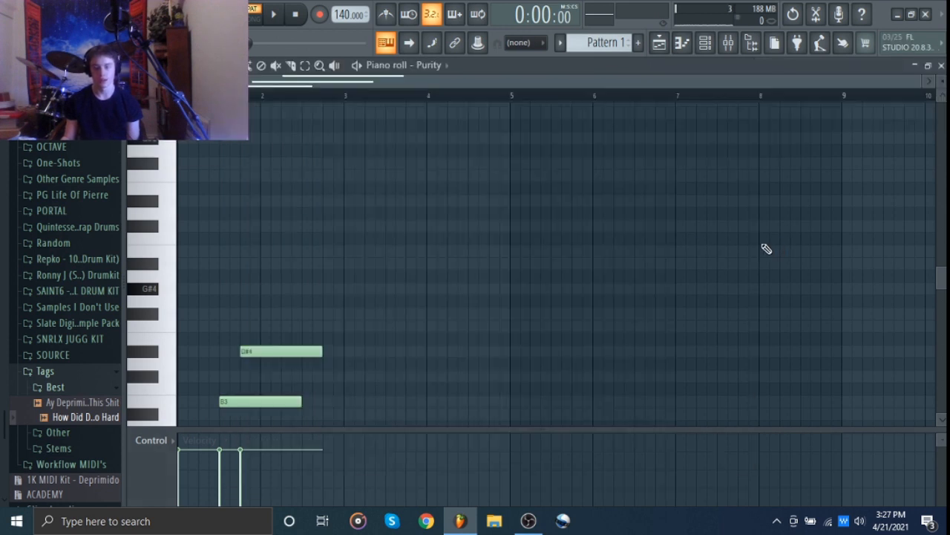
{"action": "key", "text": "ctrl+Up"}
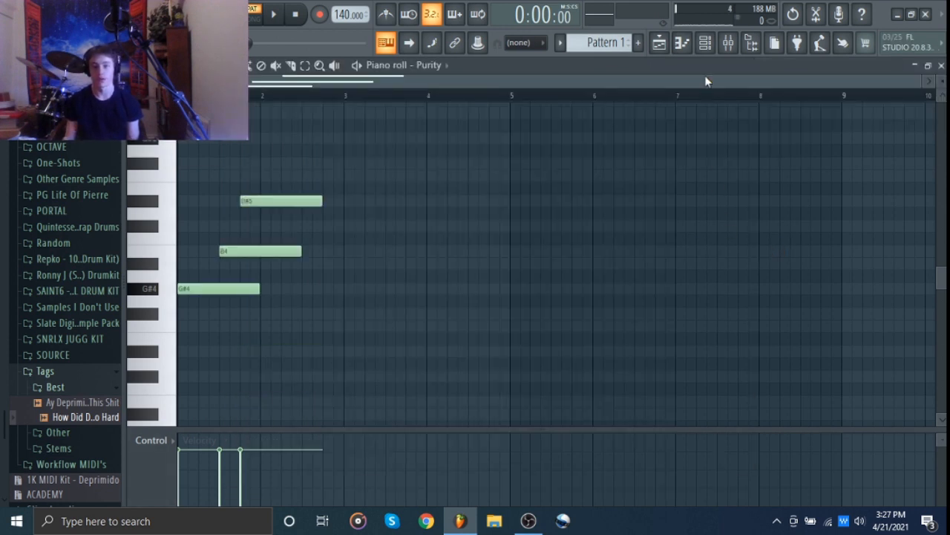
{"action": "key", "text": "space"}
{"action": "left_click", "coordinate": [705, 42]}
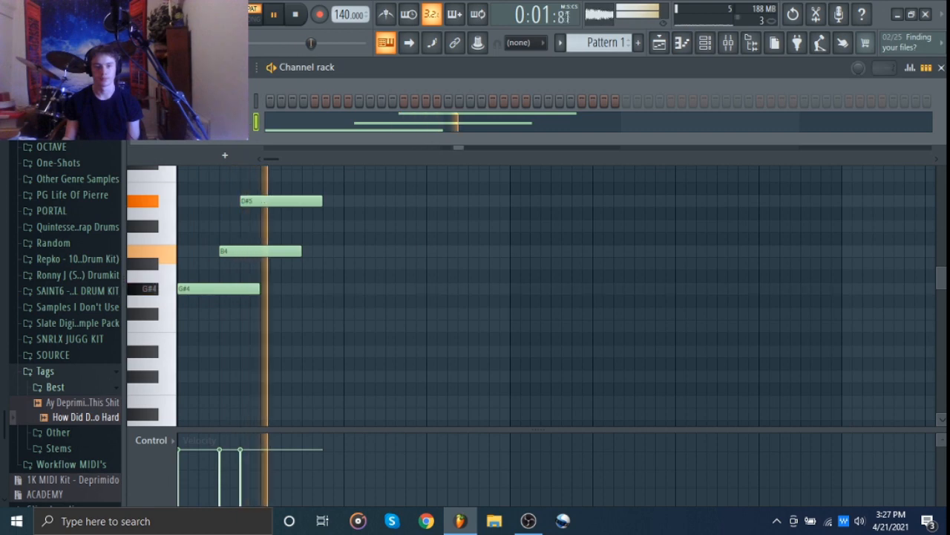
{"action": "key", "text": "space"}
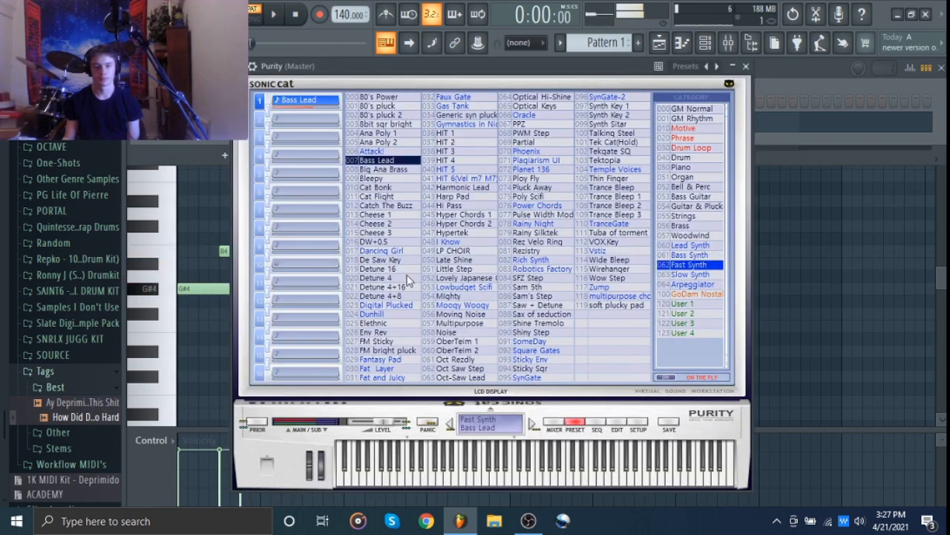
Step: Load the Env Rev preset from the Fast Synth category and listen to the raised pattern
{"action": "left_click", "coordinate": [386, 332]}
{"action": "key", "text": "space"}
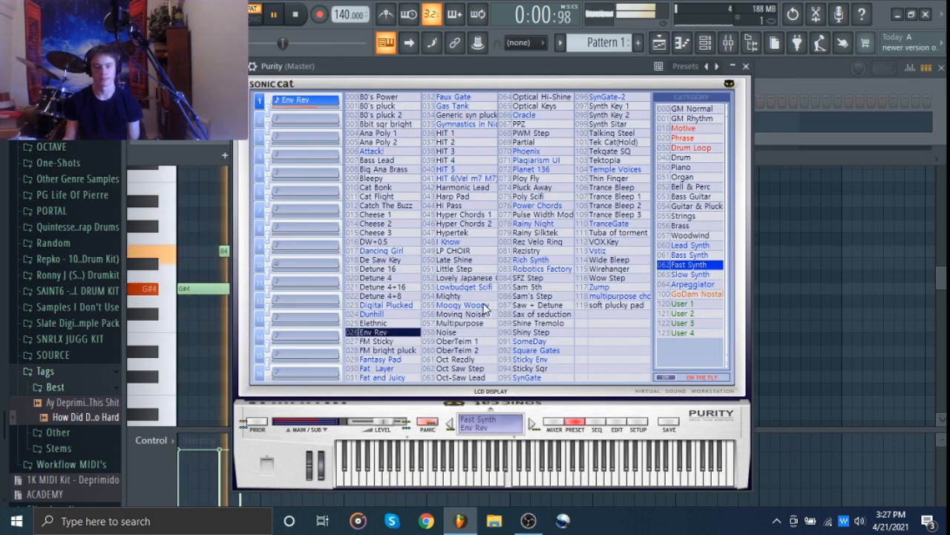
{"action": "key", "text": "space"}
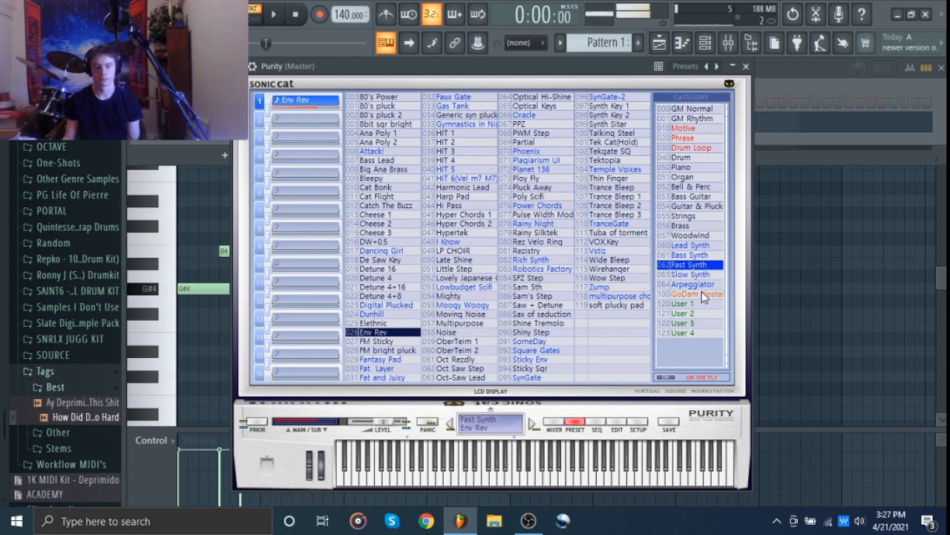
Step: Audition the Marine, Sean Pad, Rezotic Pad and Super JP presets from the Slow Synth category during pattern playback
{"action": "left_click", "coordinate": [706, 275]}
{"action": "left_click", "coordinate": [490, 252]}
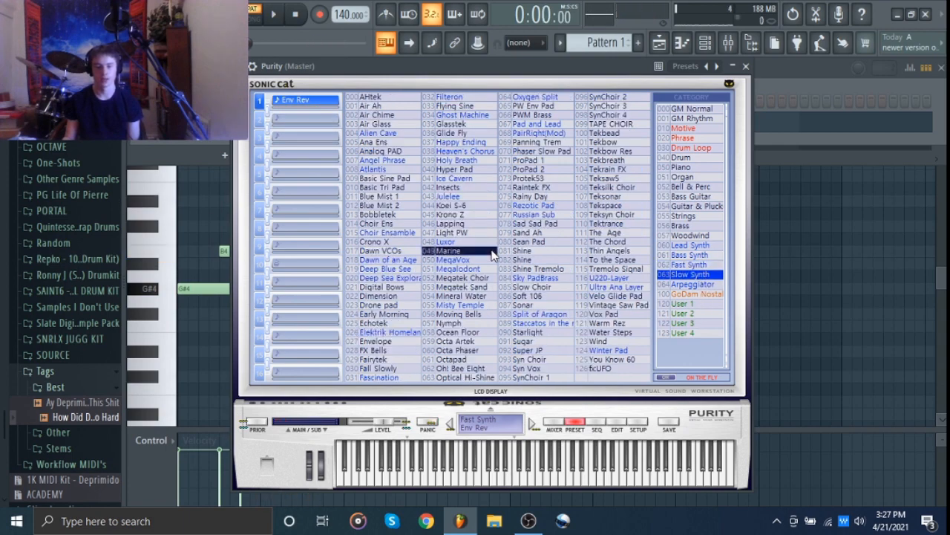
{"action": "key", "text": "space"}
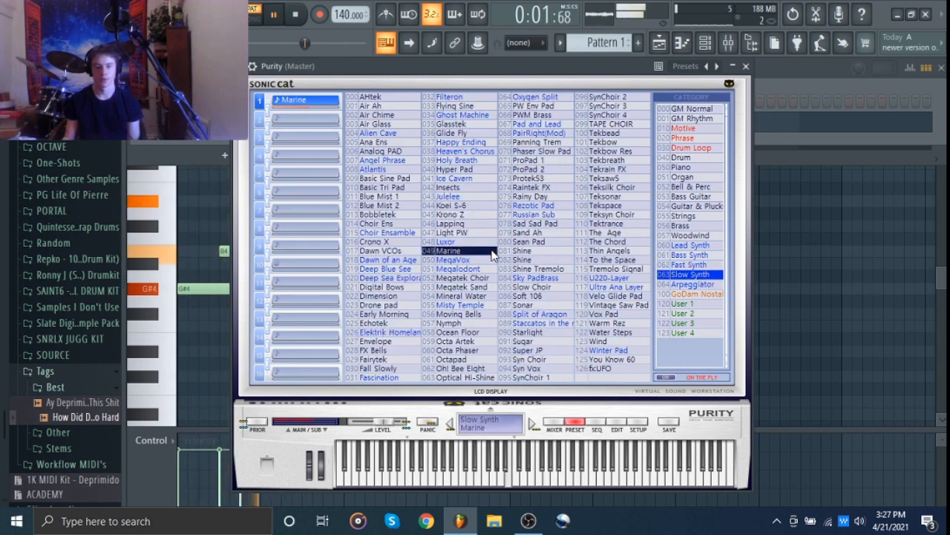
{"action": "left_click", "coordinate": [533, 243]}
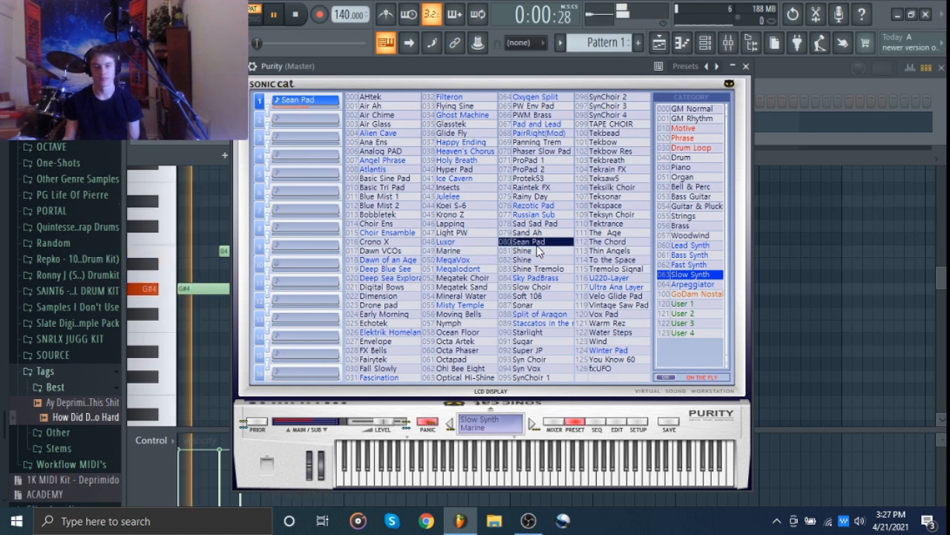
{"action": "left_click", "coordinate": [542, 206]}
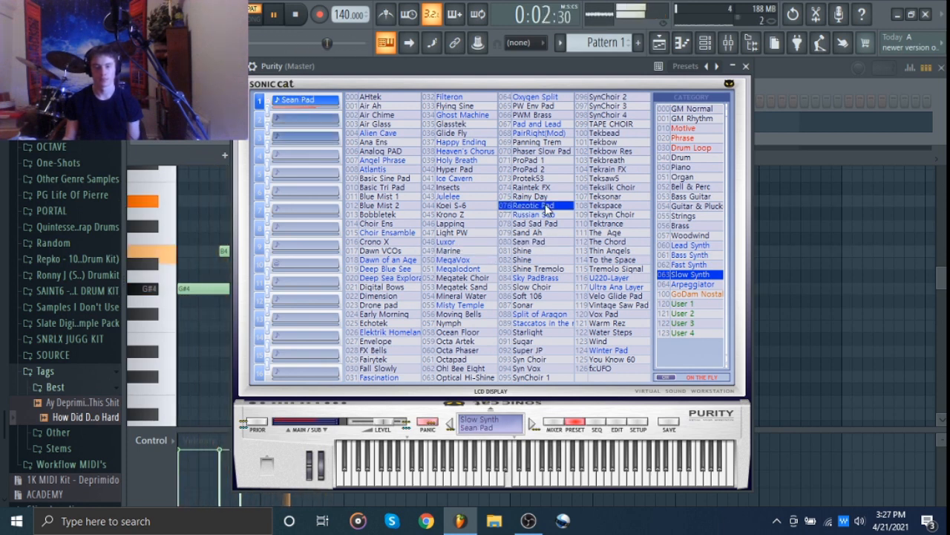
{"action": "left_click", "coordinate": [550, 350]}
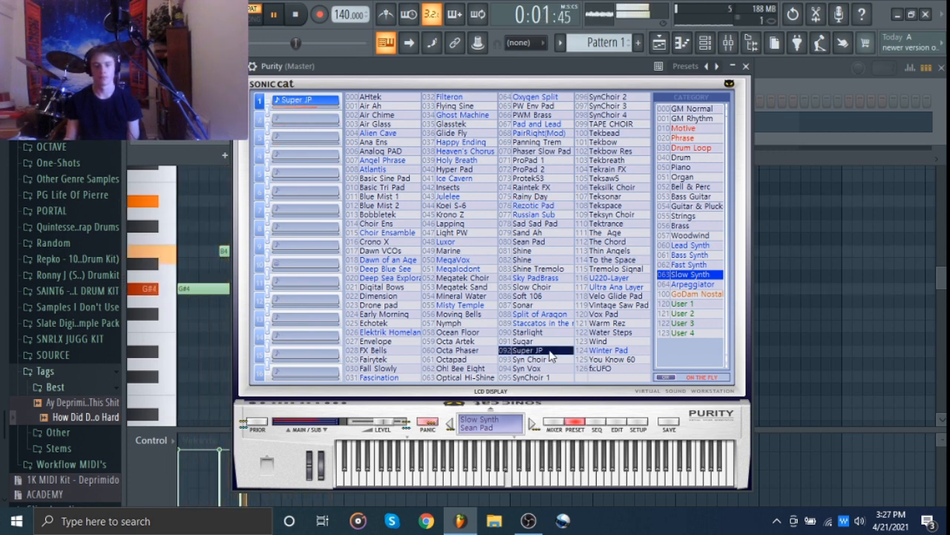
Step: Load the Ghost Machine preset from the Slow Synth category and play the pattern with it
{"action": "key", "text": "space"}
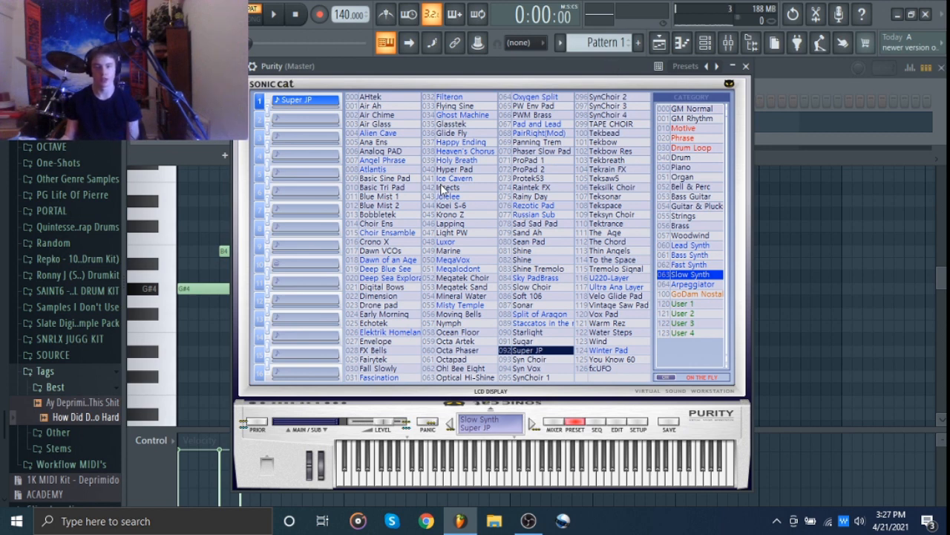
{"action": "left_click", "coordinate": [462, 116]}
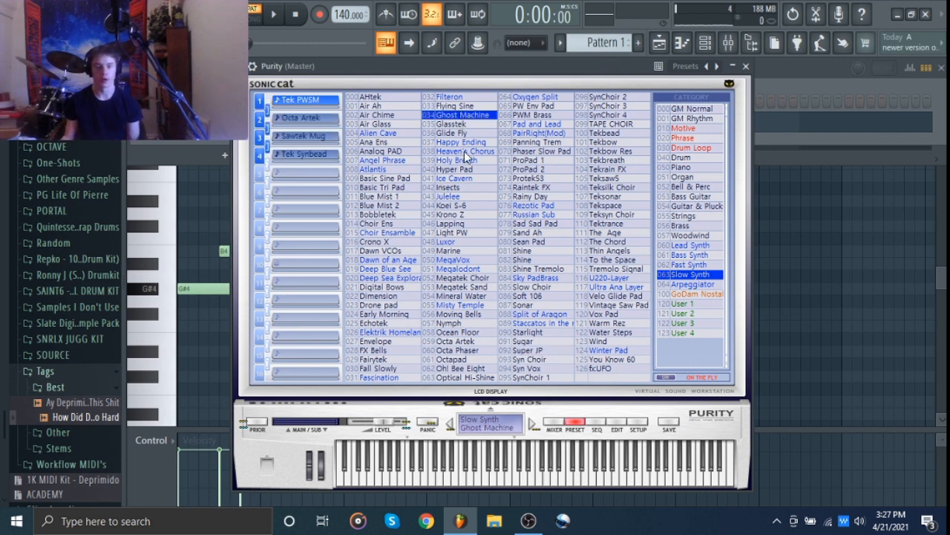
{"action": "key", "text": "space"}
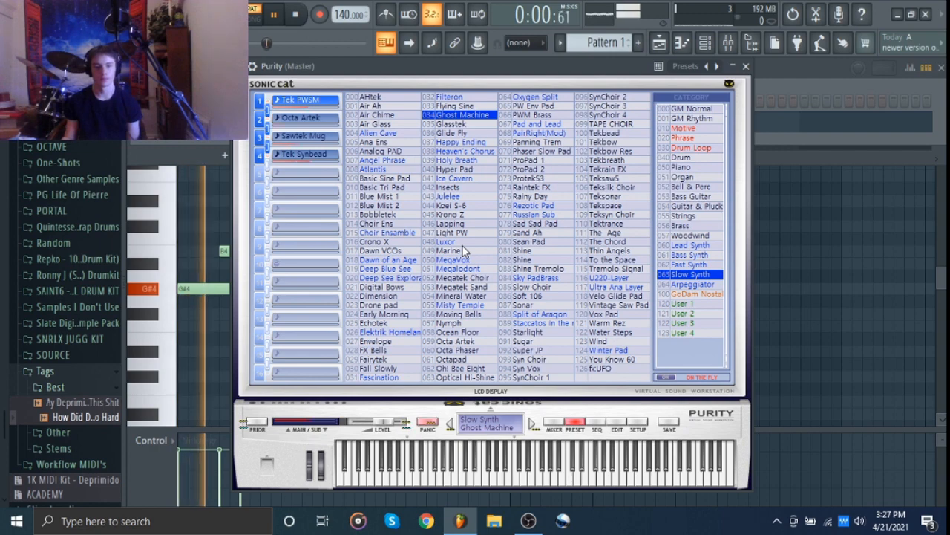
{"action": "key", "text": "space"}
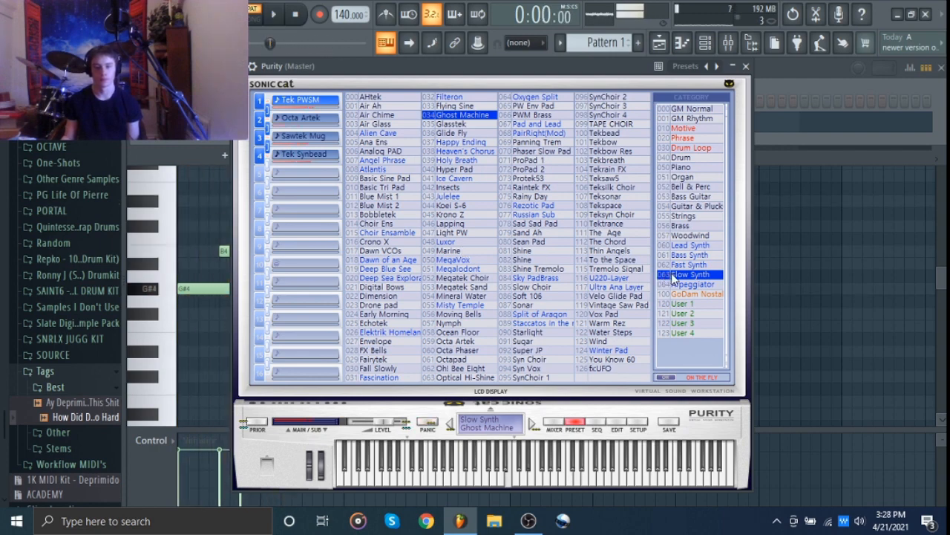
Step: Audition the Moshun, Artek Vibe 1, Tekdolin and Running Hat presets from the Arpeggiator category during pattern playback
{"action": "left_click", "coordinate": [678, 283]}
{"action": "left_click", "coordinate": [455, 305]}
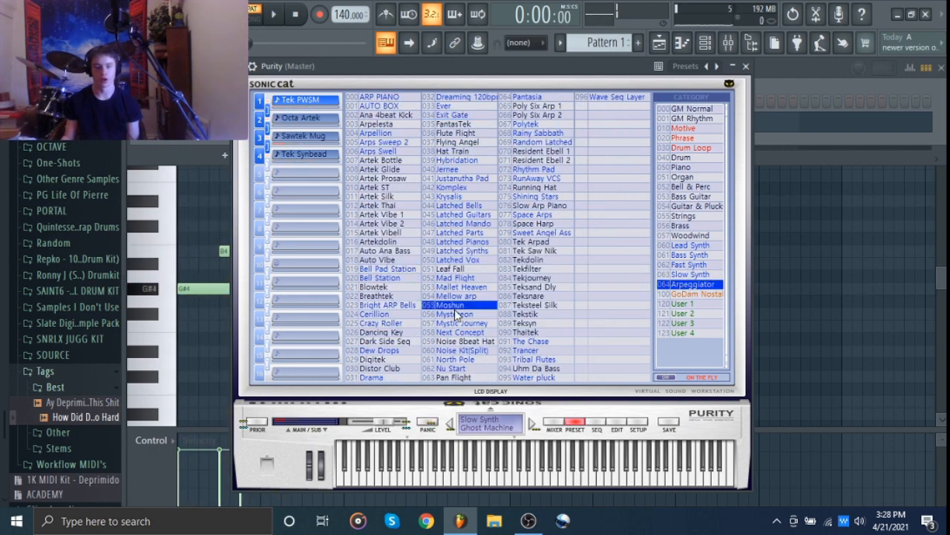
{"action": "key", "text": "space"}
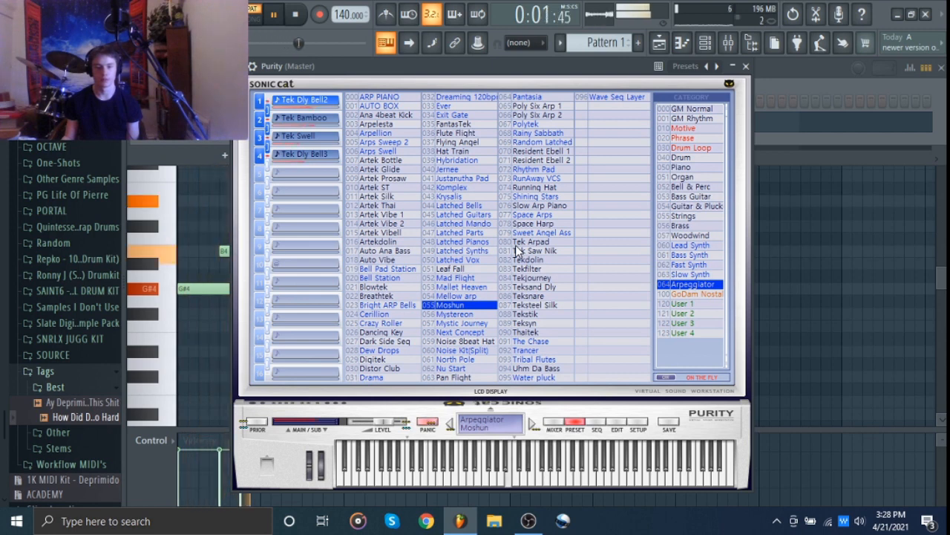
{"action": "left_click", "coordinate": [389, 215]}
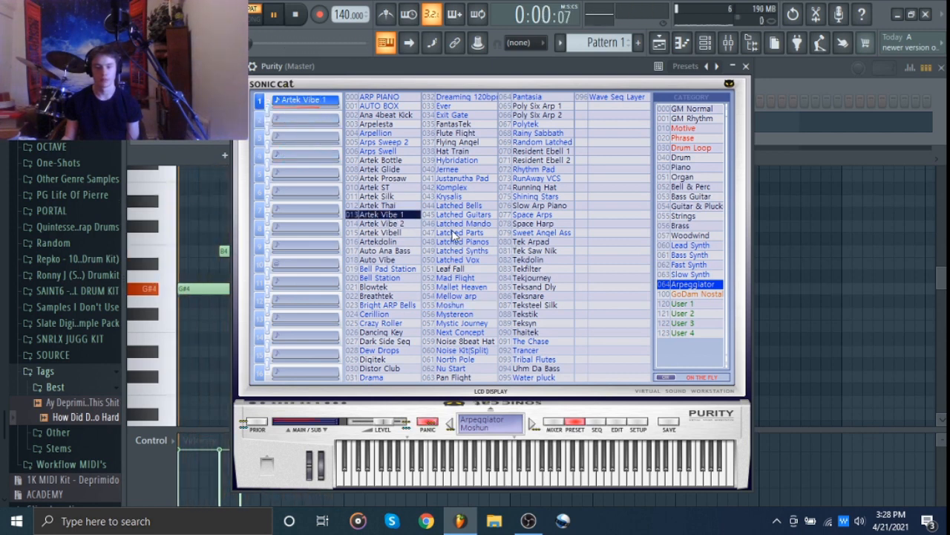
{"action": "left_click", "coordinate": [535, 261]}
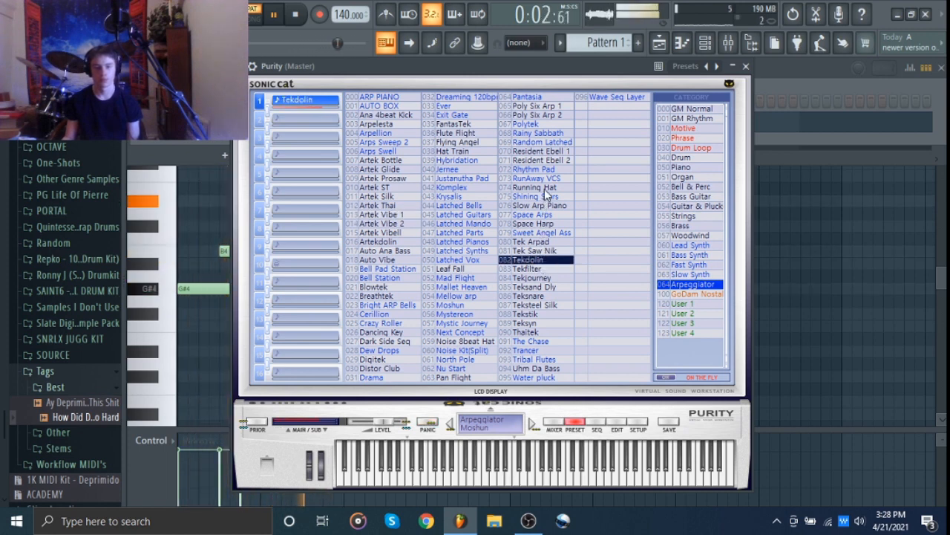
{"action": "left_click", "coordinate": [546, 187]}
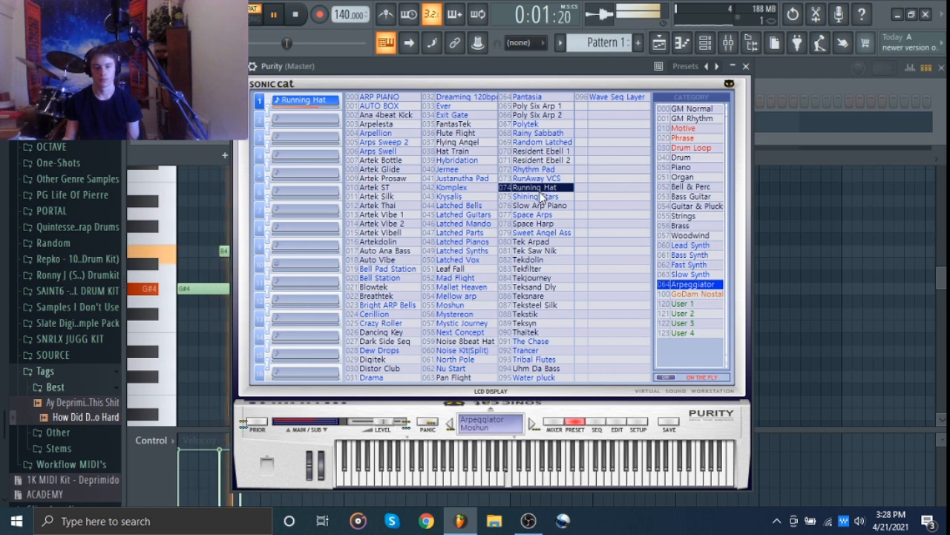
{"action": "key", "text": "space"}
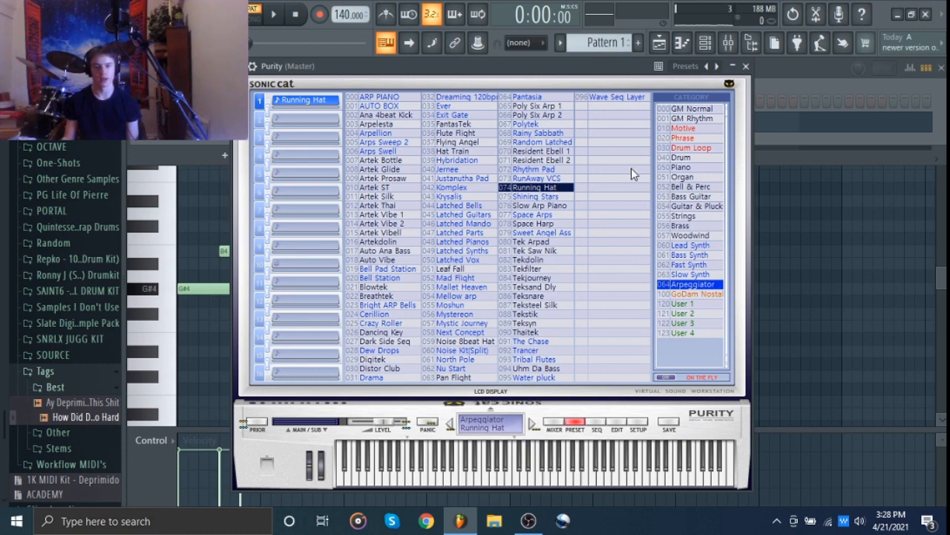
Step: Reposition the Purity window to uncover the piano roll notes, load the Artek Vibe 1 arpeggiator preset and play the pattern
{"action": "left_click_drag", "start_coordinate": [570, 78], "coordinate": [711, 77]}
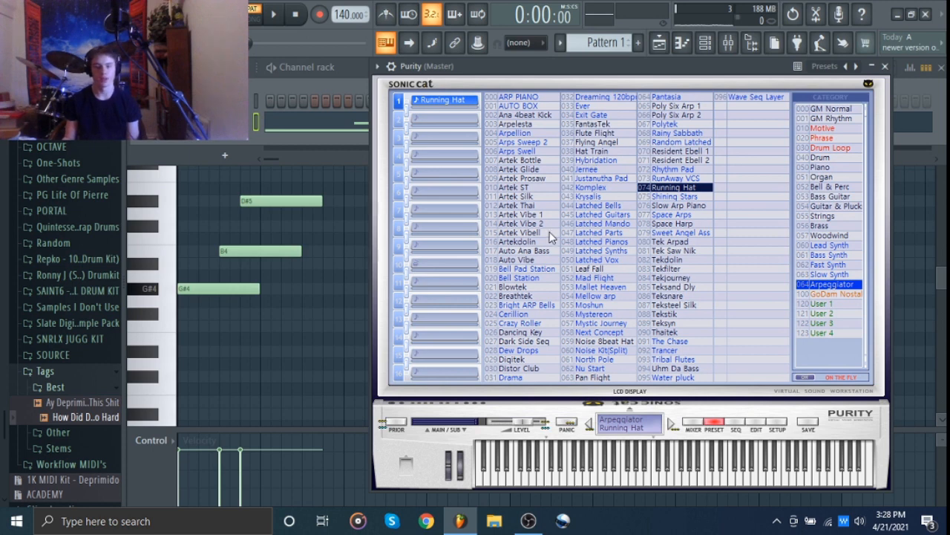
{"action": "left_click", "coordinate": [516, 215]}
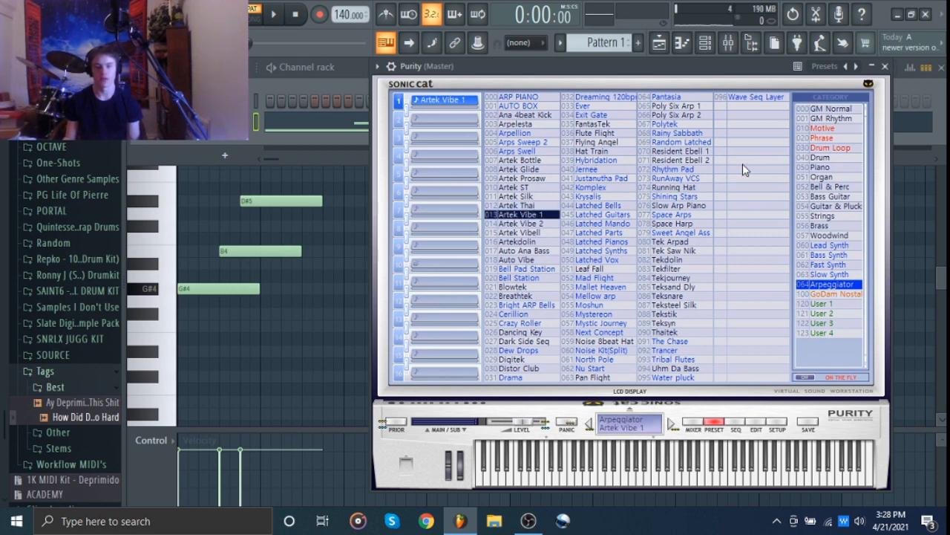
{"action": "key", "text": "space"}
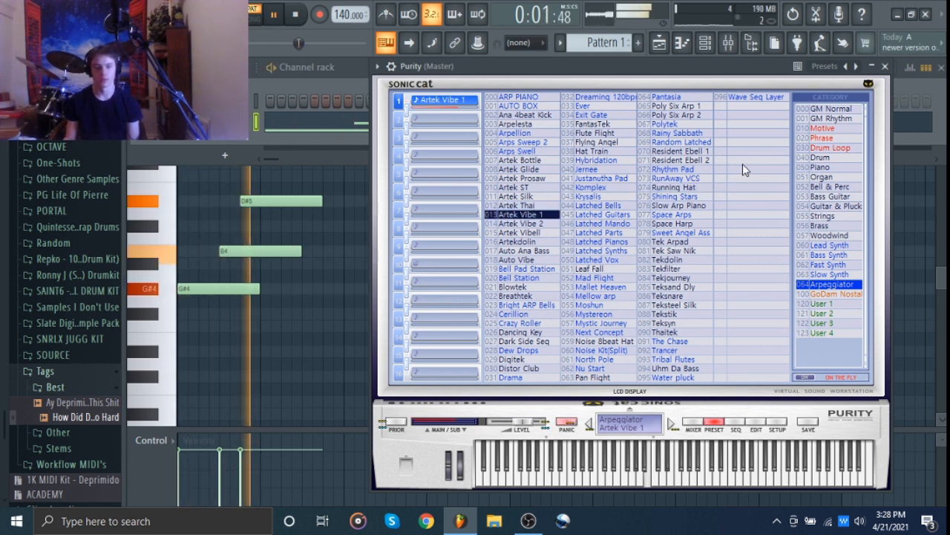
{"action": "key", "text": "space"}
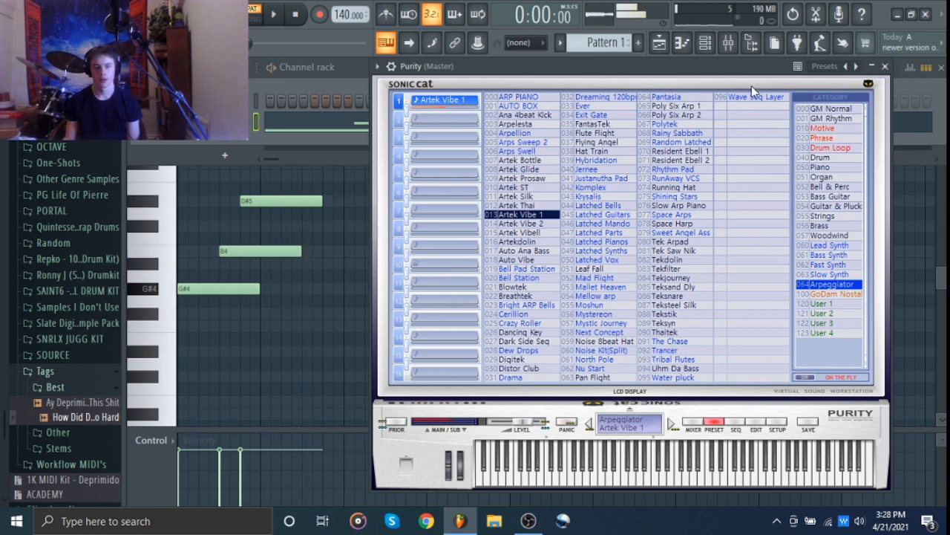
{"action": "left_click_drag", "start_coordinate": [744, 70], "coordinate": [701, 69]}
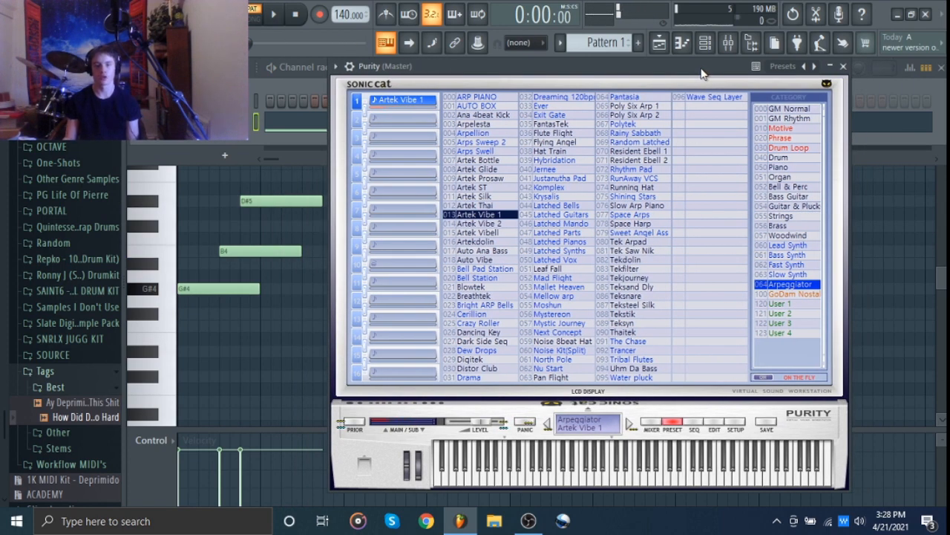
{"action": "left_click_drag", "start_coordinate": [701, 73], "coordinate": [697, 75]}
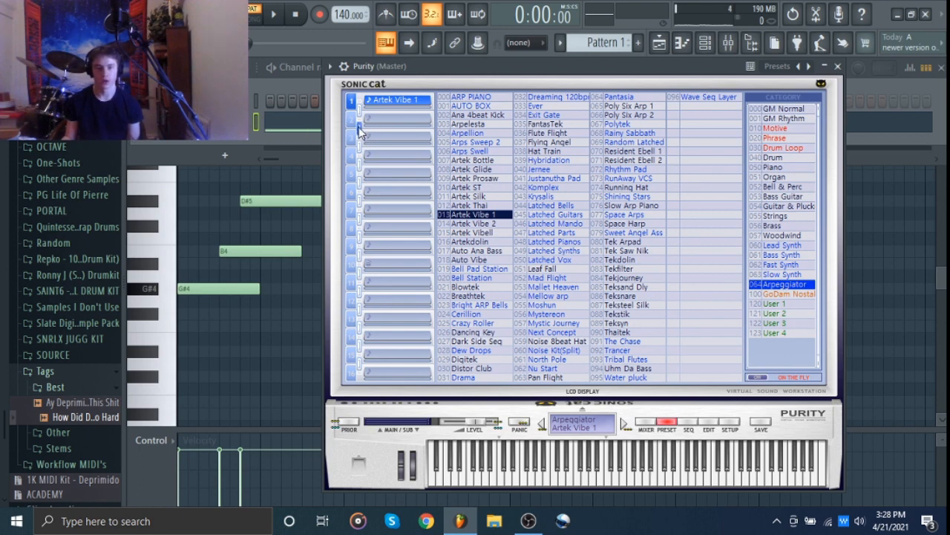
Step: Load the drum presets By My Side into slot 2 and "Forget about Tre..." into slot 3
{"action": "left_click", "coordinate": [790, 158]}
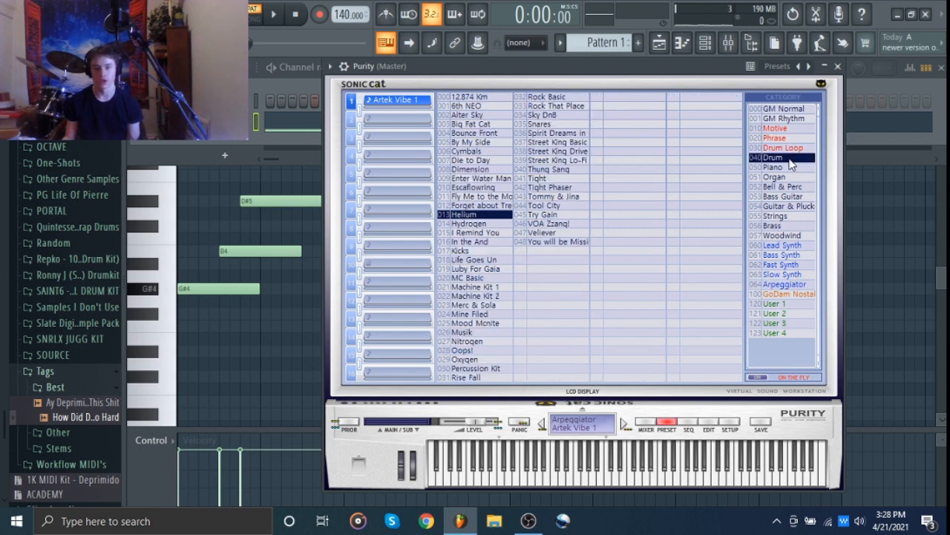
{"action": "key", "text": "Up"}
{"action": "key", "text": "Up"}
{"action": "key", "text": "Up"}
{"action": "left_click", "coordinate": [395, 118]}
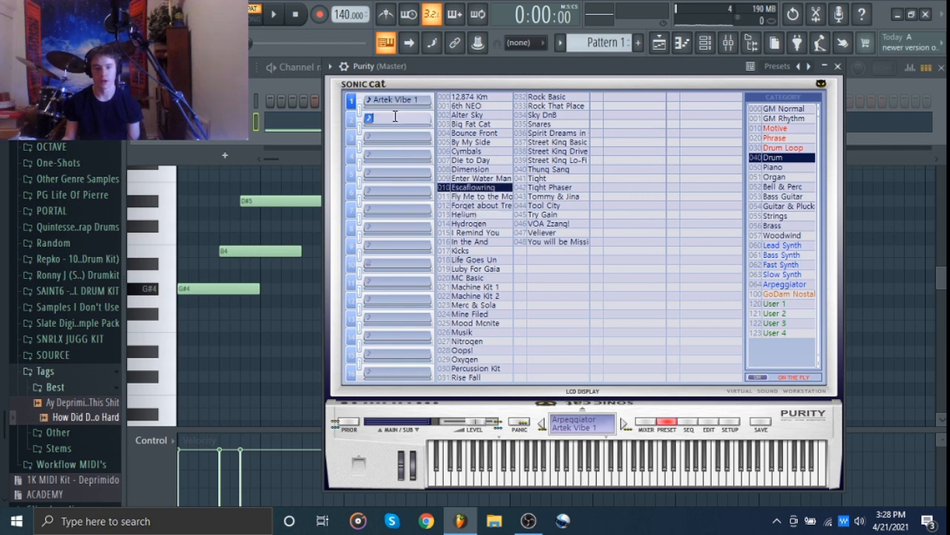
{"action": "left_click", "coordinate": [487, 143]}
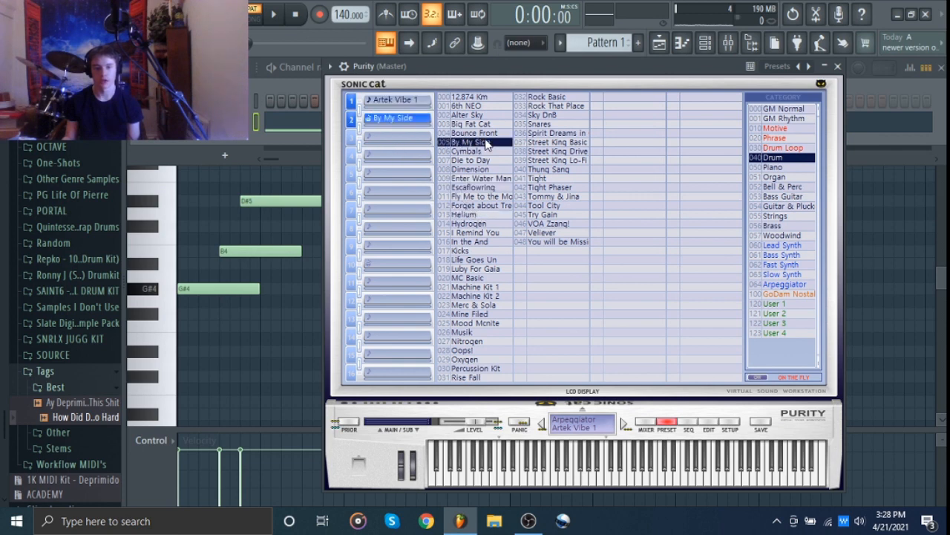
{"action": "left_click", "coordinate": [389, 139]}
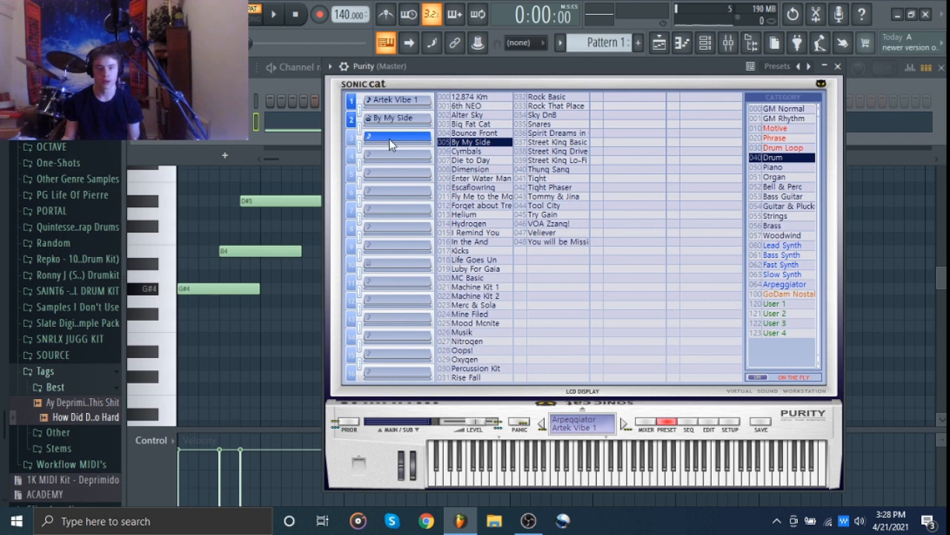
{"action": "left_click", "coordinate": [490, 206]}
Step: Play the pattern with the three loaded slots, first separately and again with slots 1, 2 and 3 linked together
{"action": "key", "text": "space"}
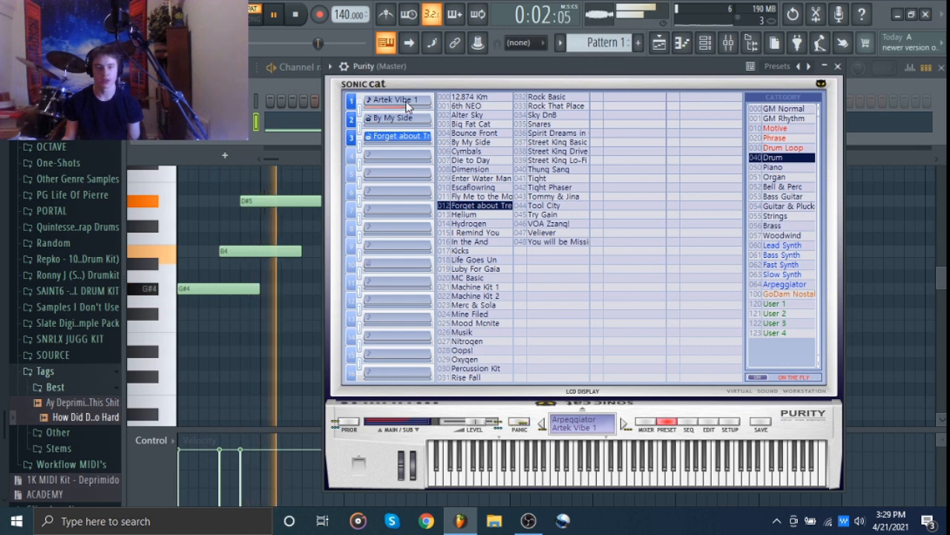
{"action": "key", "text": "space"}
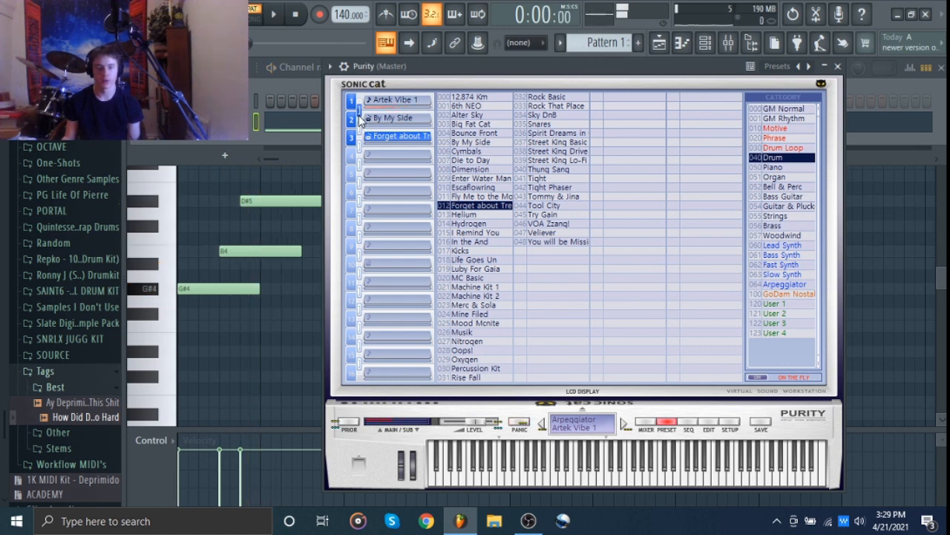
{"action": "key", "text": "space"}
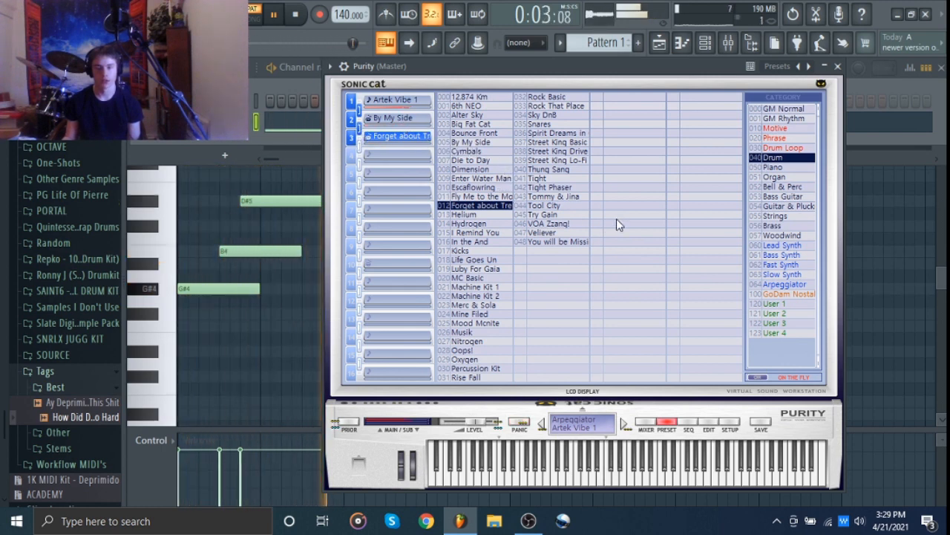
{"action": "key", "text": "space"}
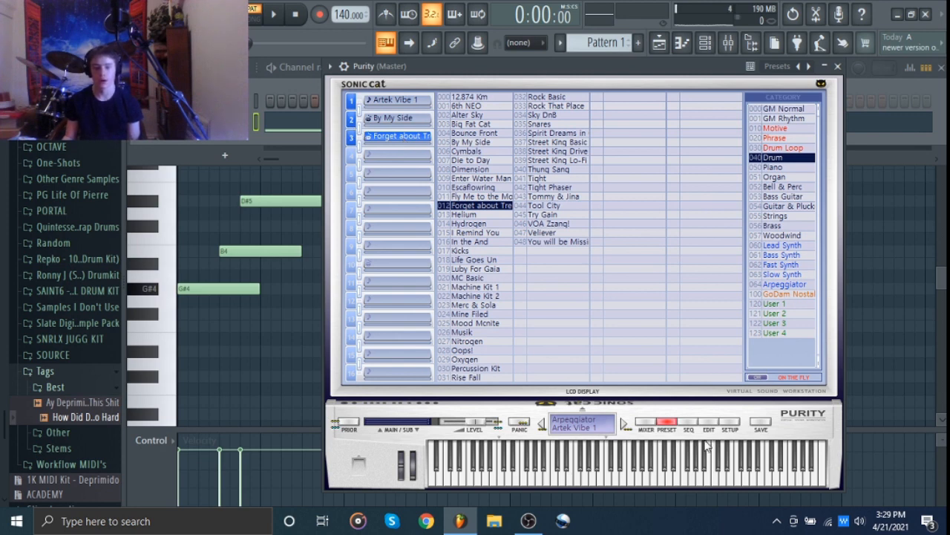
Step: View the step sequencer and set the By My Side channel's mixer level to -4.36 dB
{"action": "left_click", "coordinate": [690, 422]}
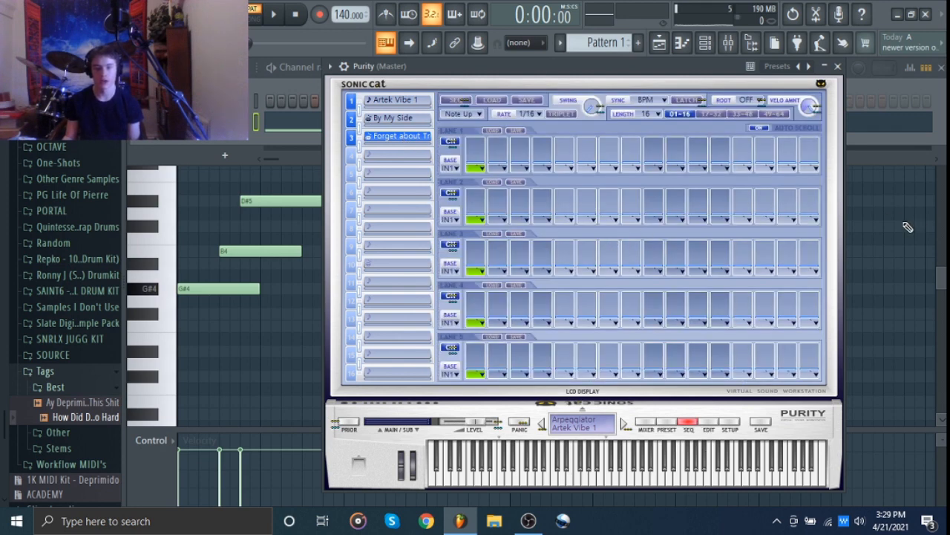
{"action": "left_click", "coordinate": [646, 422]}
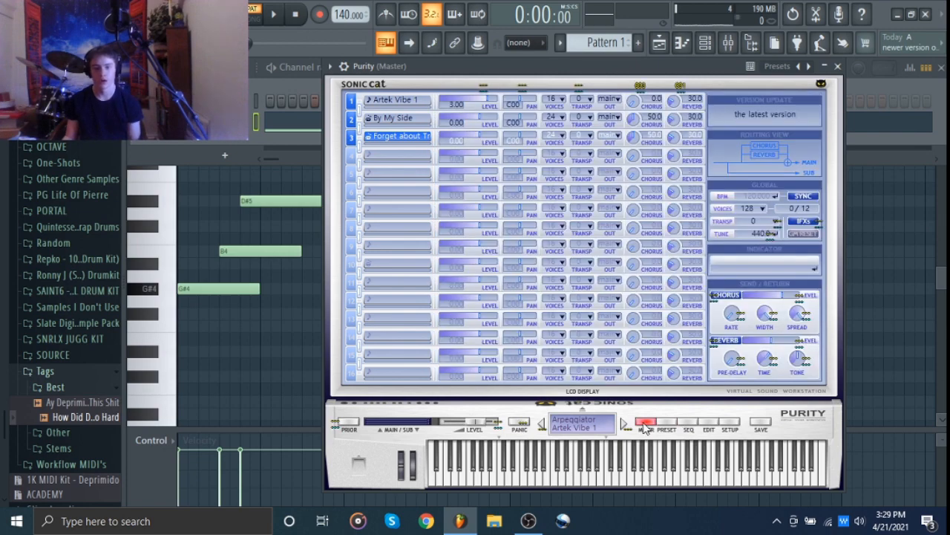
{"action": "mouse_move", "coordinate": [734, 318]}
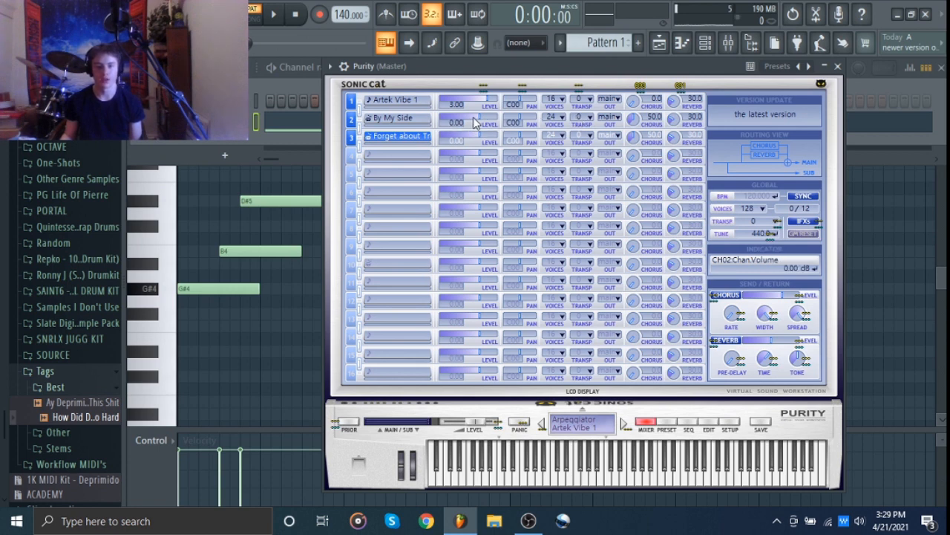
{"action": "left_click_drag", "start_coordinate": [476, 120], "coordinate": [469, 121]}
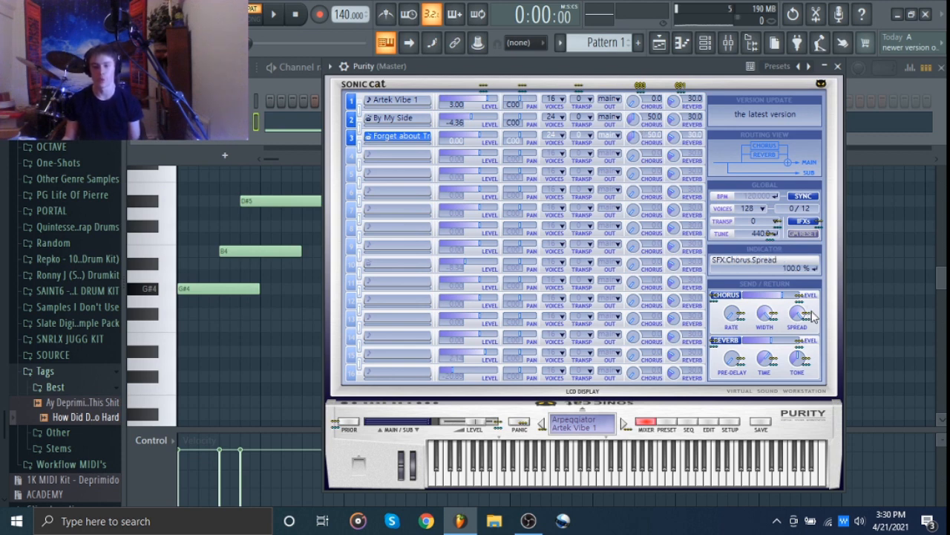
Step: Examine the sound-editing parameters of the drum presets in slots 3 and 2 and of Artek Vibe 1
{"action": "left_click", "coordinate": [709, 423]}
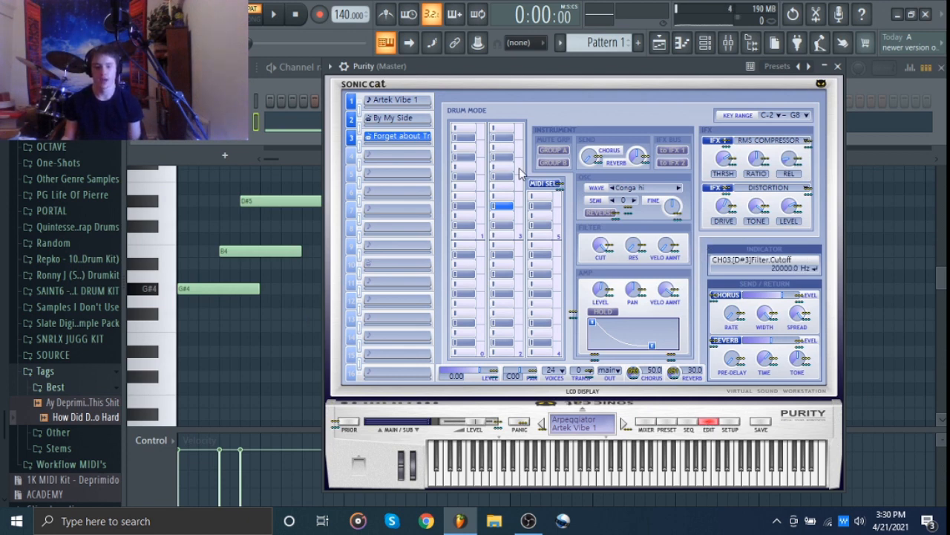
{"action": "left_click", "coordinate": [401, 100]}
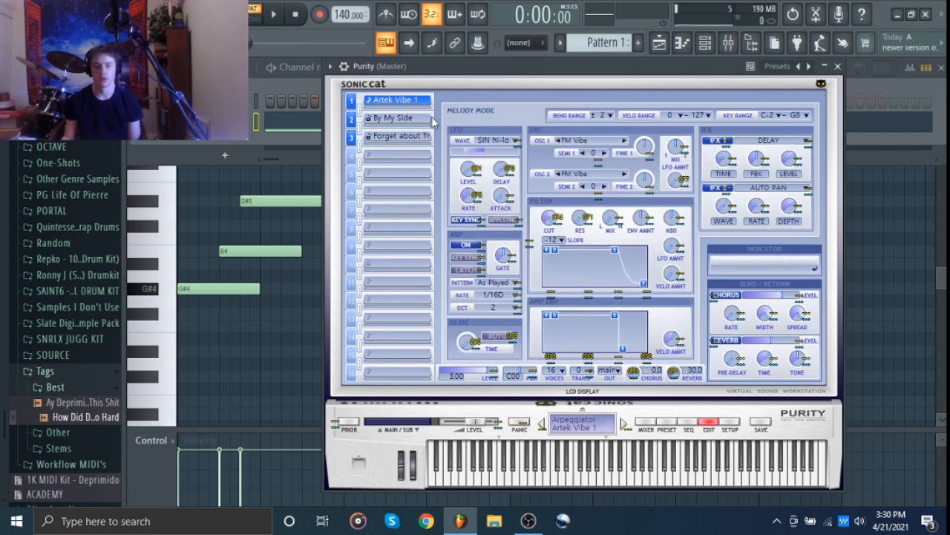
{"action": "left_click", "coordinate": [413, 118]}
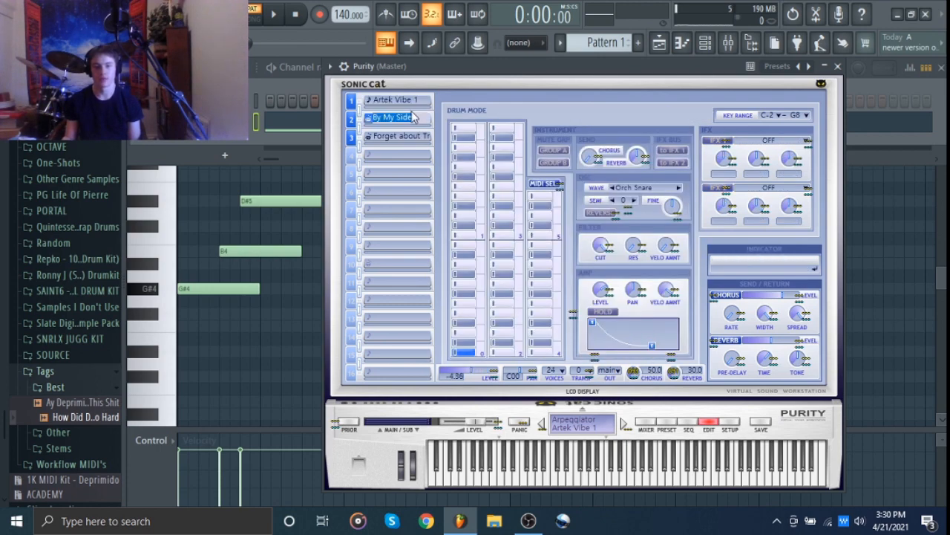
{"action": "left_click", "coordinate": [407, 105]}
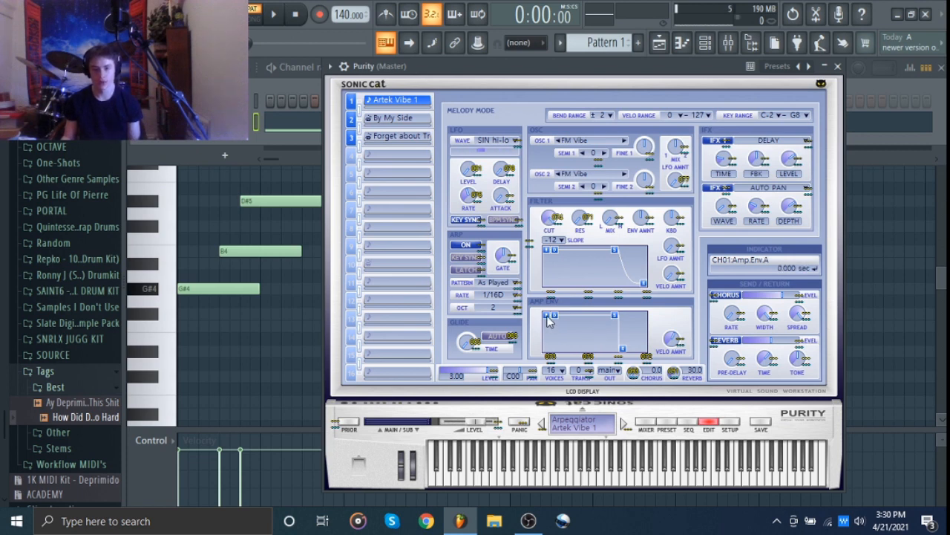
Step: Try a 10-second attack on Artek Vibe 1's amp envelope and return the attack to 0 seconds
{"action": "left_click_drag", "start_coordinate": [555, 315], "coordinate": [568, 318]}
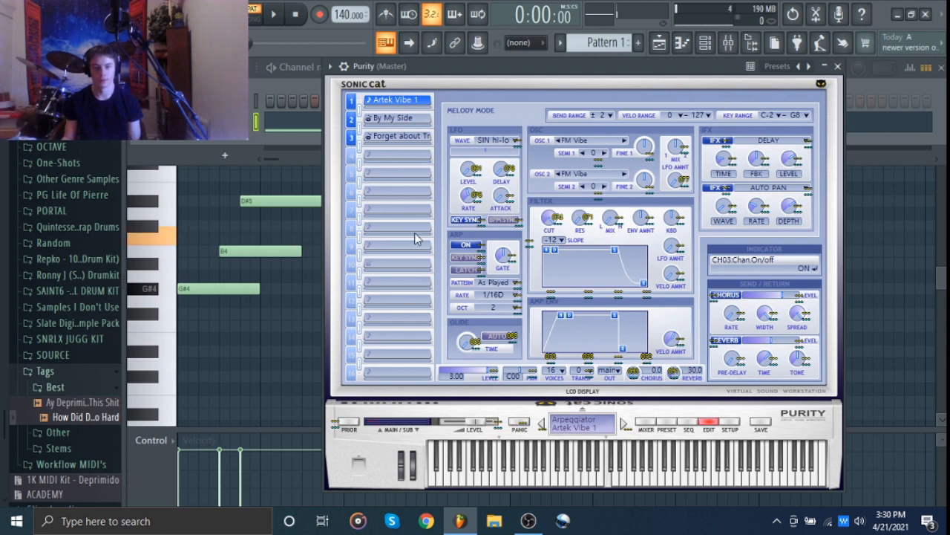
{"action": "left_click", "coordinate": [561, 317]}
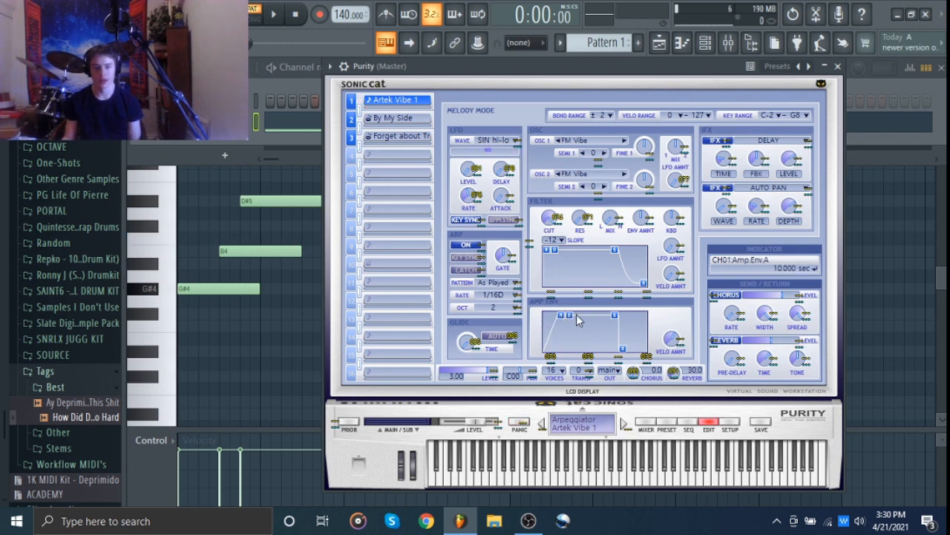
{"action": "left_click_drag", "start_coordinate": [562, 316], "coordinate": [540, 341]}
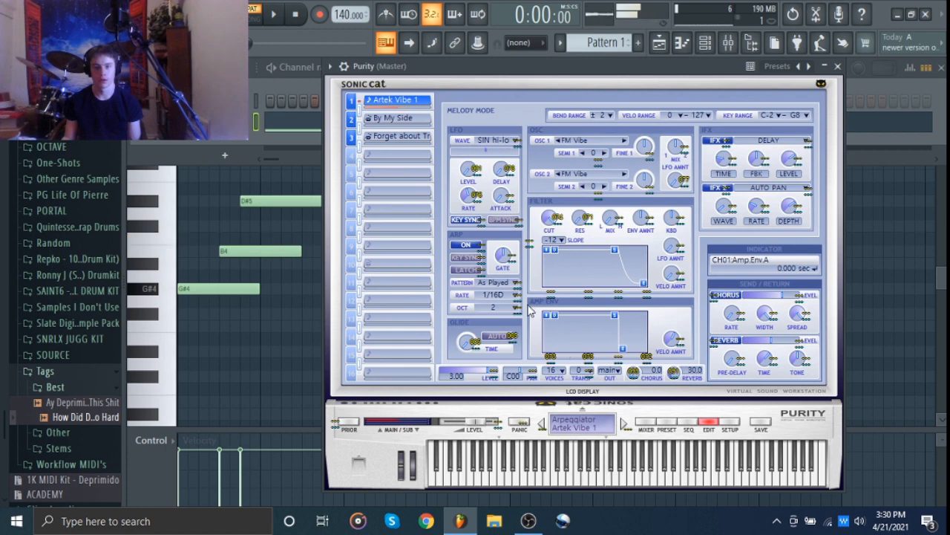
Step: Shape Artek Vibe 1's amp envelope: try a 0.233-second attack, reduce the sustain to 39.6 % and lengthen the release
{"action": "left_click_drag", "start_coordinate": [550, 320], "coordinate": [553, 319]}
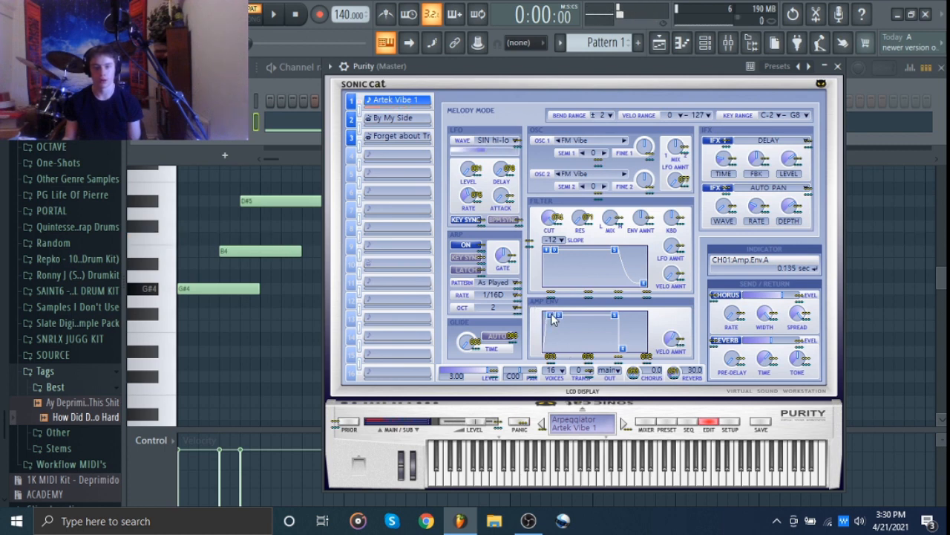
{"action": "key", "text": "z"}
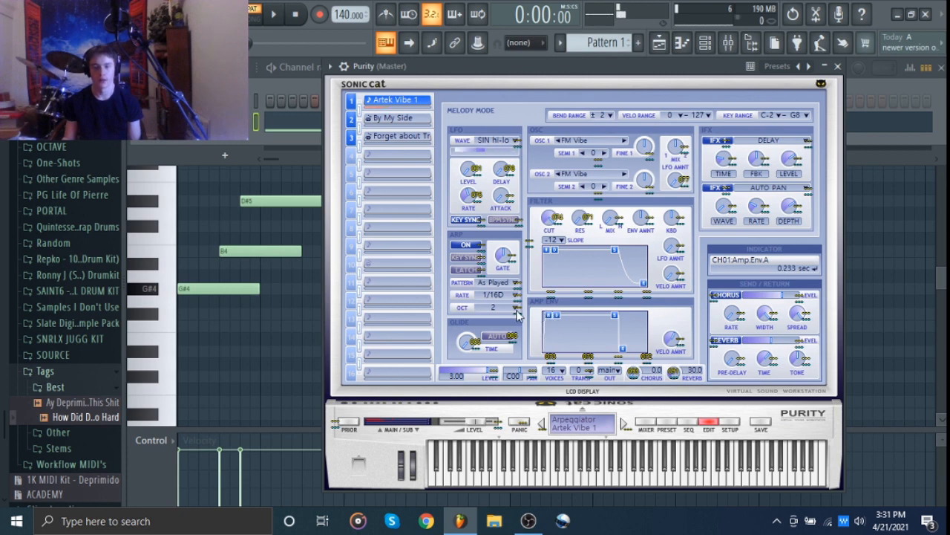
{"action": "left_click_drag", "start_coordinate": [557, 318], "coordinate": [601, 355]}
{"action": "left_click", "coordinate": [622, 348]}
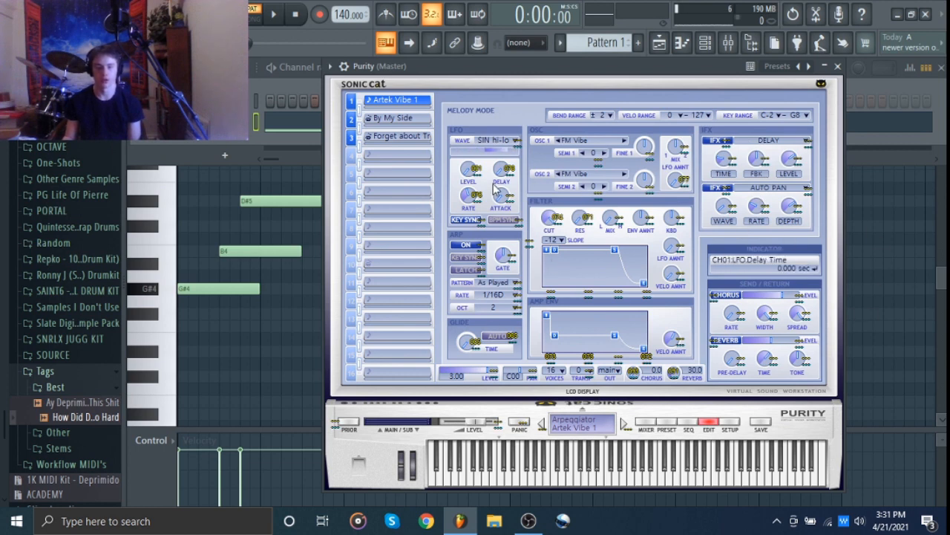
Step: Try the TRI hi-lo LFO wave on Artek Vibe 1 and return it to SIN hi-lo
{"action": "left_click", "coordinate": [501, 142]}
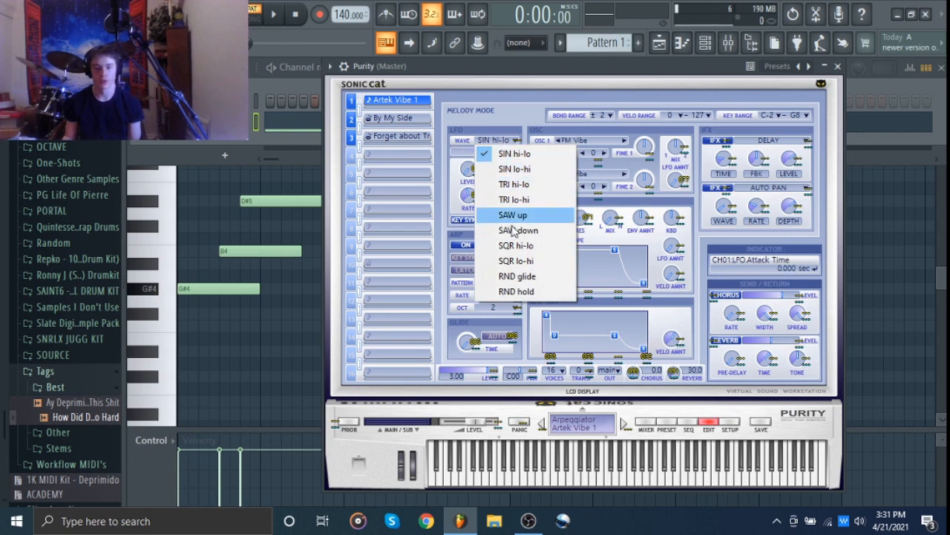
{"action": "left_click", "coordinate": [518, 73]}
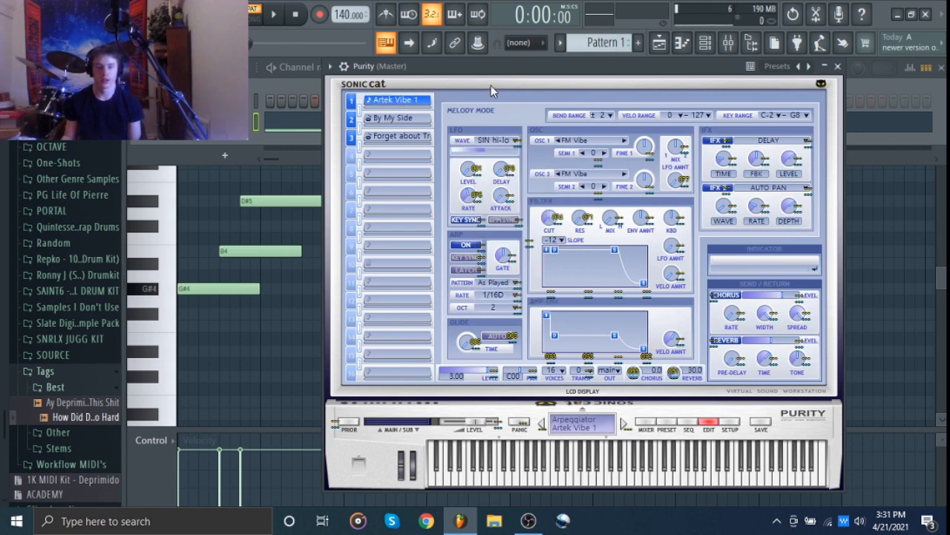
{"action": "left_click", "coordinate": [496, 140]}
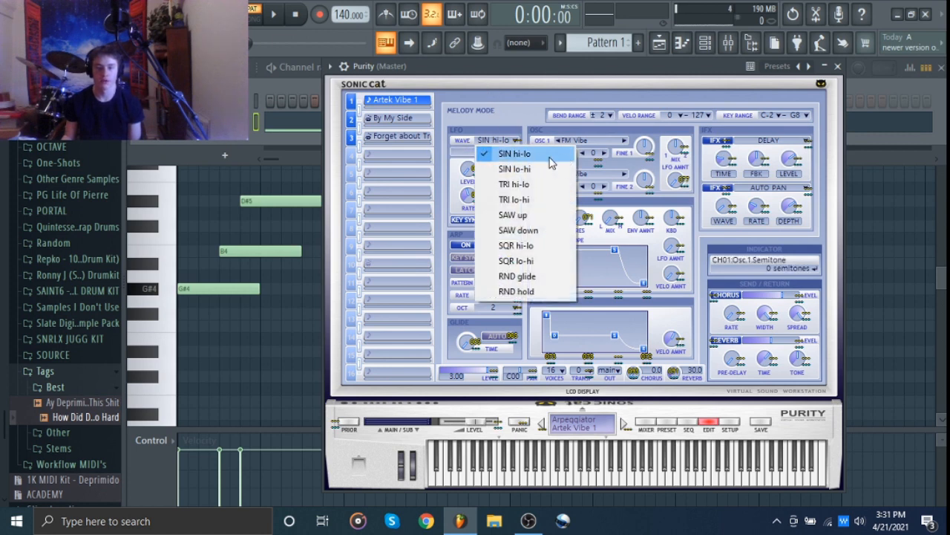
{"action": "left_click", "coordinate": [520, 184]}
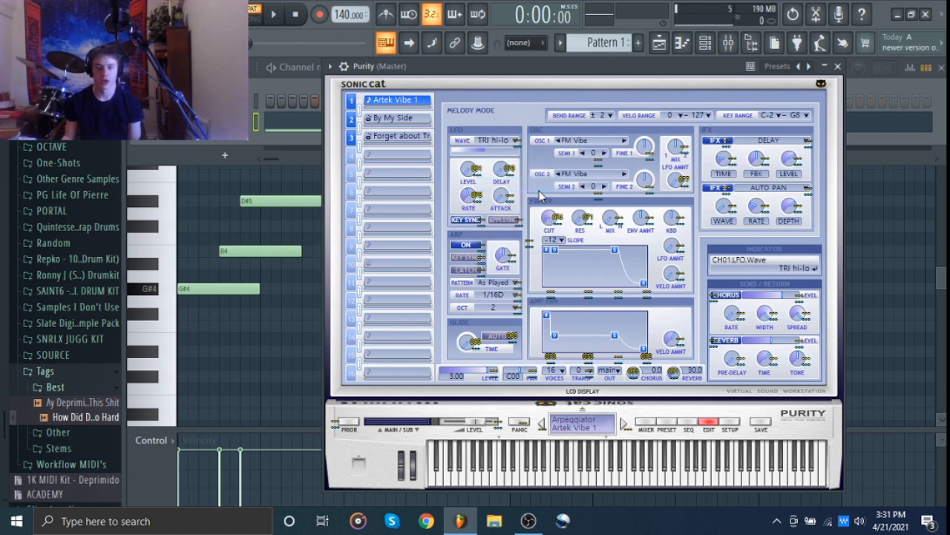
{"action": "left_click", "coordinate": [507, 143]}
{"action": "left_click", "coordinate": [533, 153]}
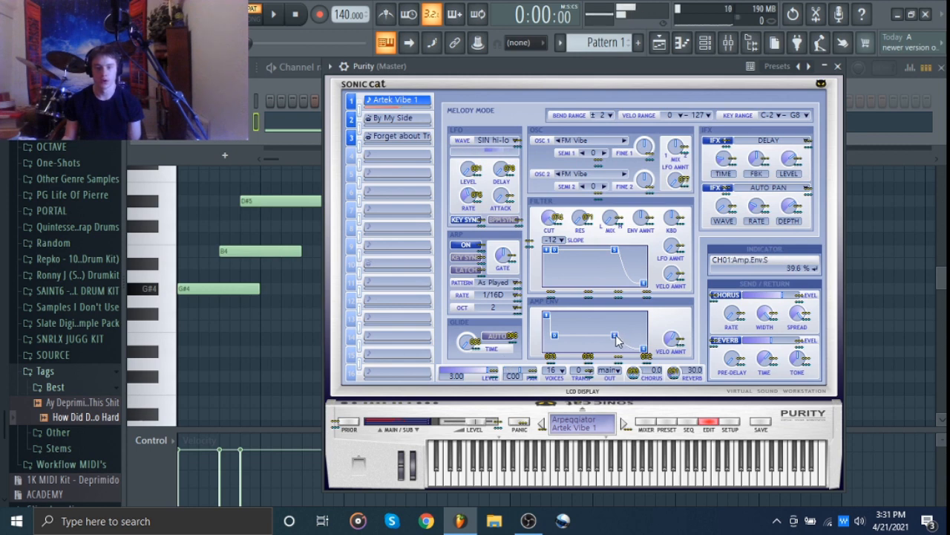
Step: Lower the sustain of Artek Vibe 1's amp envelope to its minimum
{"action": "left_click_drag", "start_coordinate": [616, 340], "coordinate": [614, 345]}
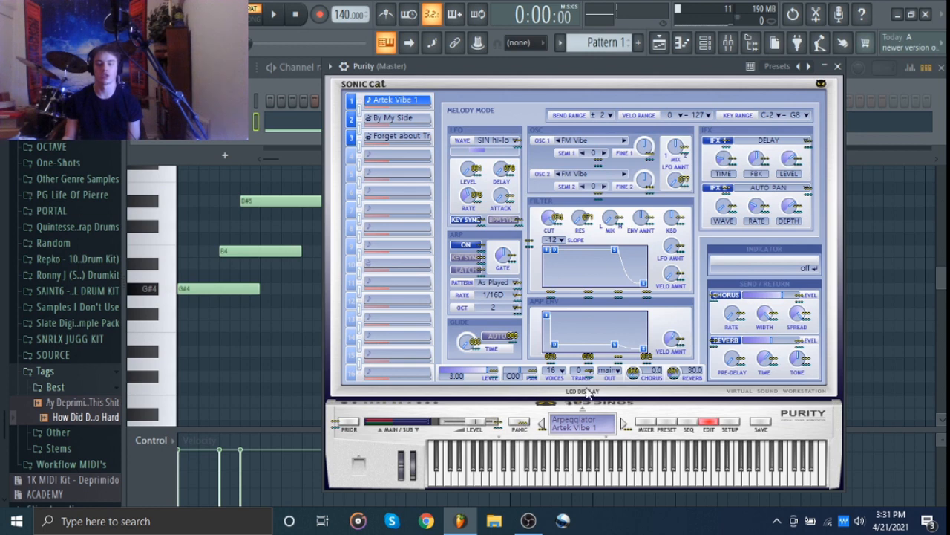
{"action": "mouse_move", "coordinate": [633, 373]}
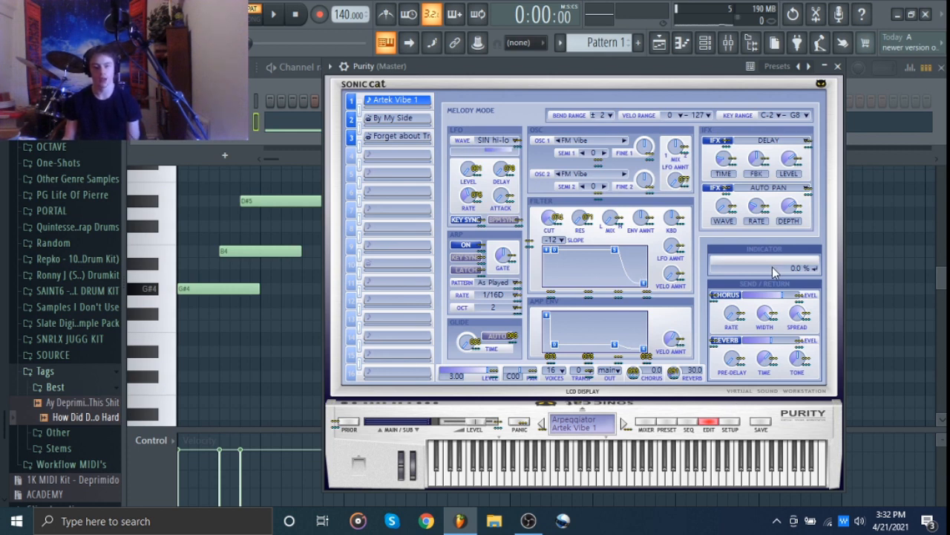
Step: View the mixer page and browse the Bell & Perc, Bass Guitar and Piano preset categories
{"action": "left_click", "coordinate": [645, 423]}
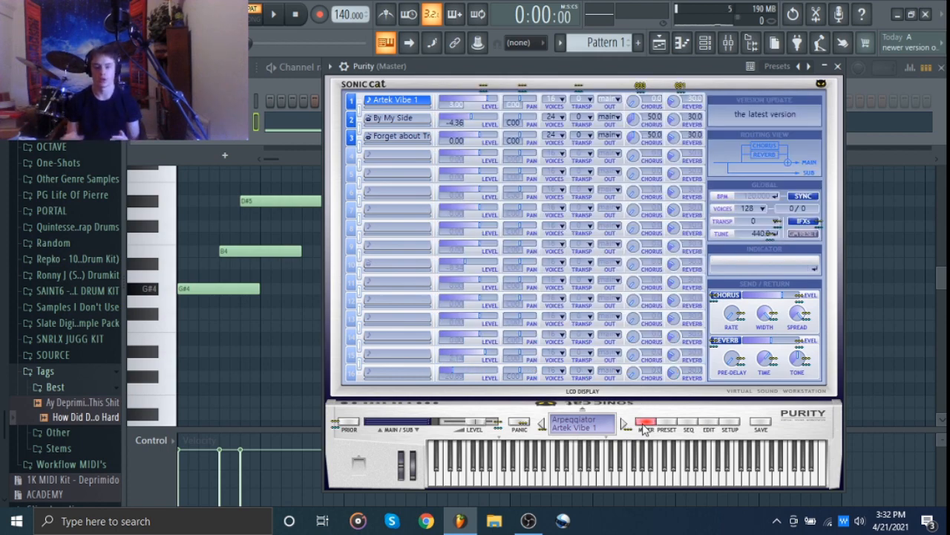
{"action": "left_click", "coordinate": [666, 421]}
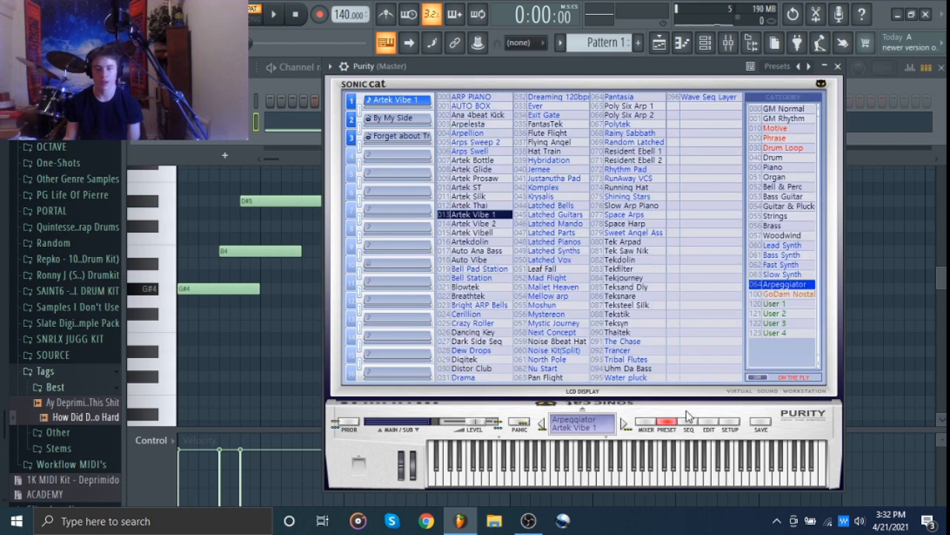
{"action": "left_click", "coordinate": [792, 188]}
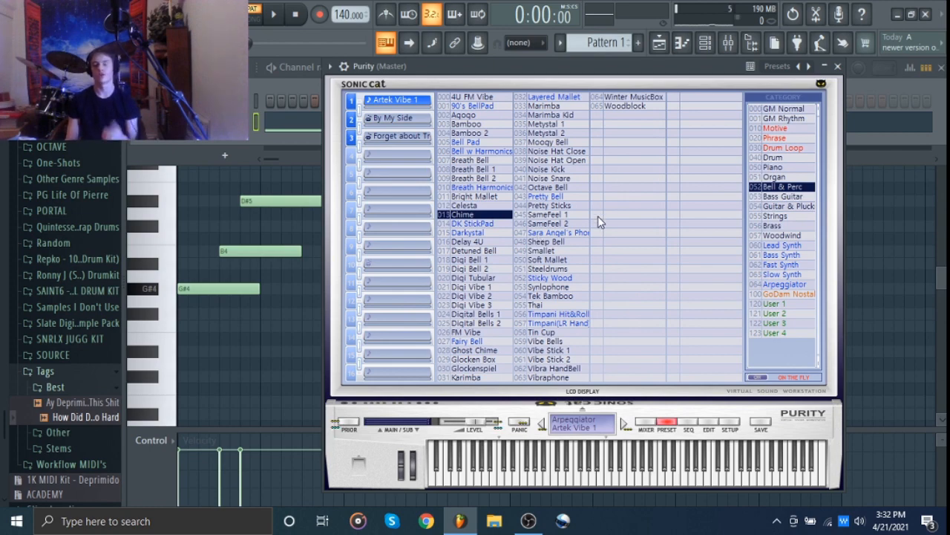
{"action": "left_click", "coordinate": [799, 197]}
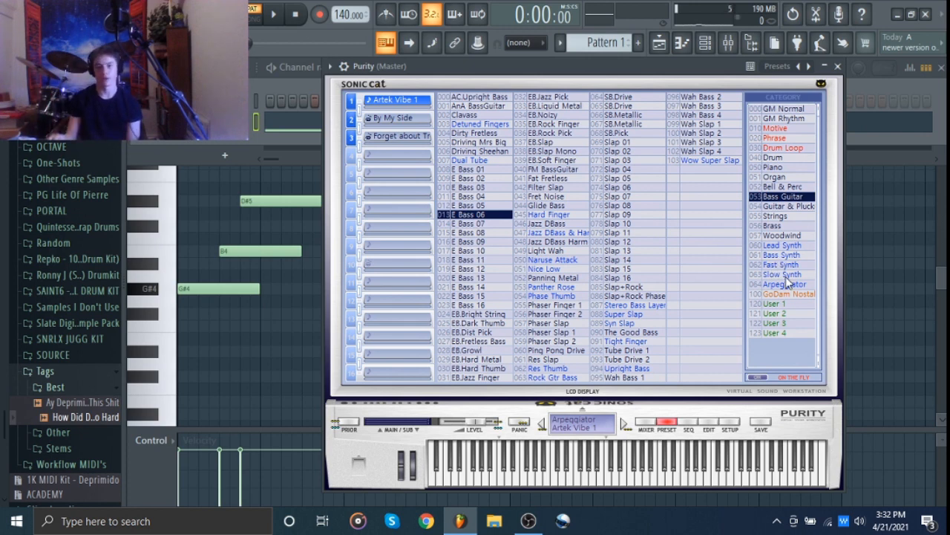
{"action": "left_click", "coordinate": [786, 167]}
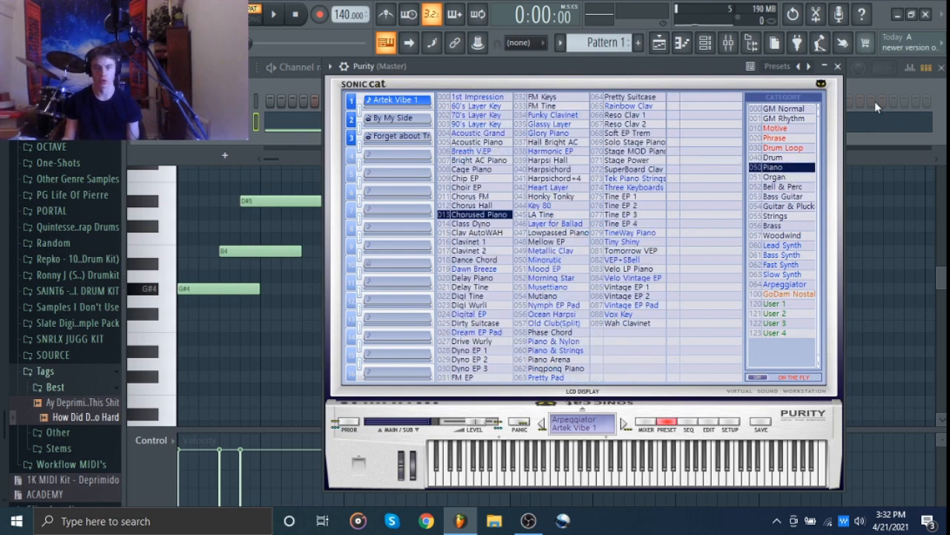
Step: Close the Purity window and open the project containing the Purity #3 pattern, discarding the changes to untitled.flp
{"action": "left_click", "coordinate": [839, 67]}
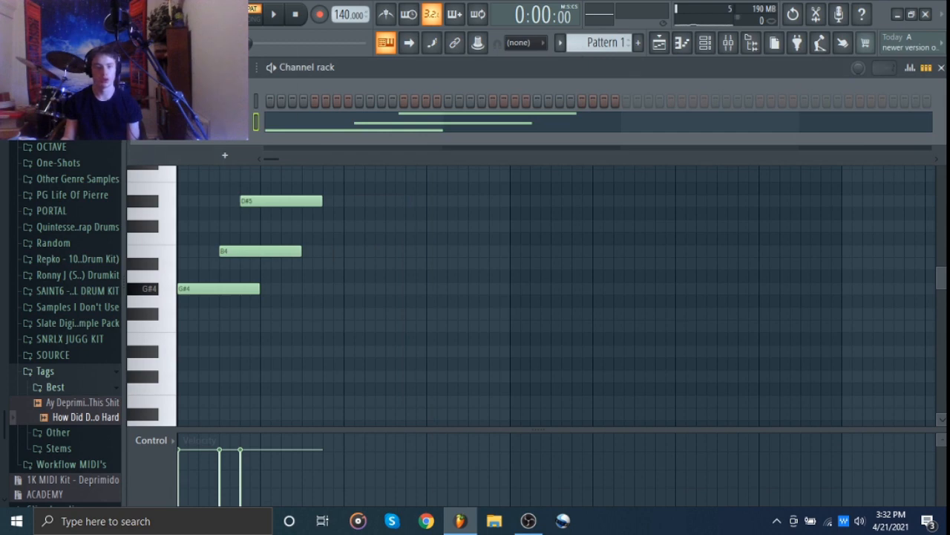
{"action": "left_click", "coordinate": [10, 8]}
{"action": "left_click", "coordinate": [51, 158]}
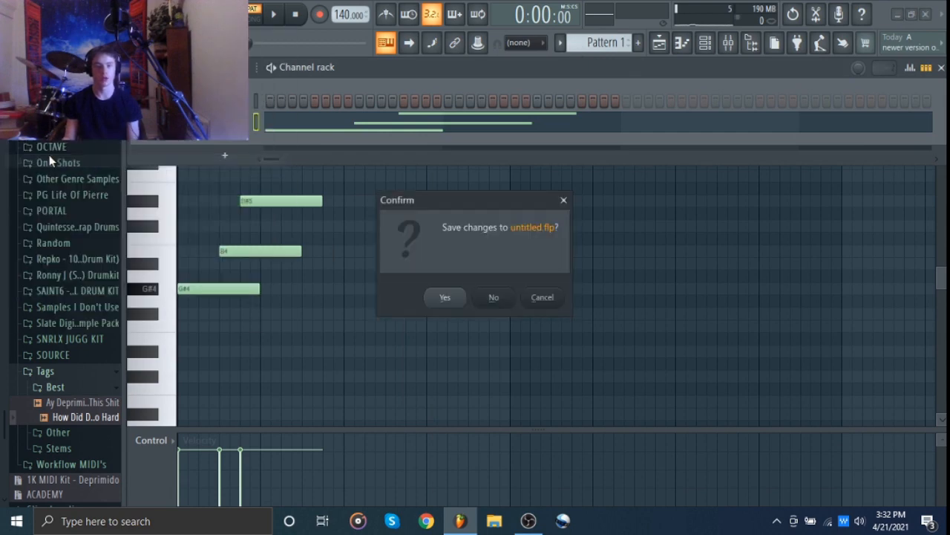
{"action": "left_click", "coordinate": [491, 300]}
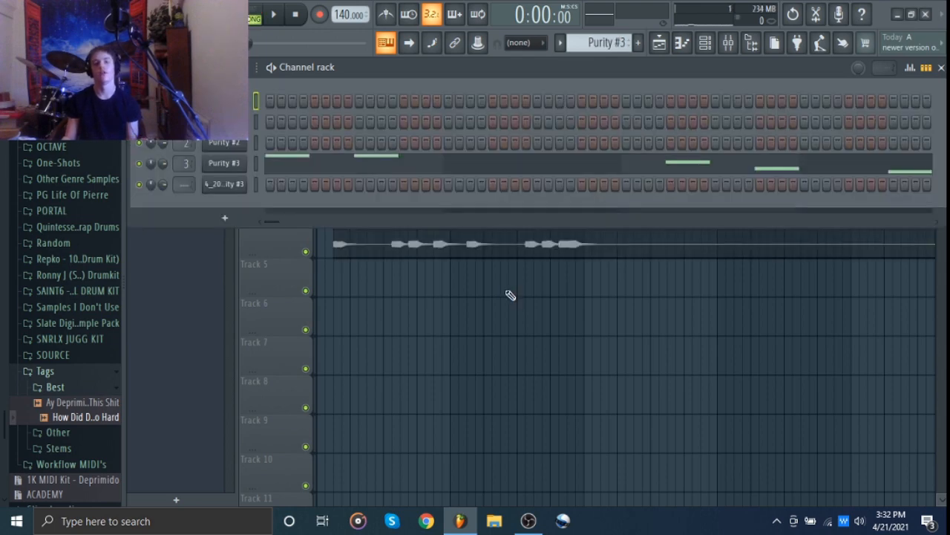
Step: Open the notes of the Purity #3 pattern and delete the faint C6 note at the start of bar 1
{"action": "scroll", "coordinate": [512, 294], "scroll_direction": "down", "scroll_amount": 5}
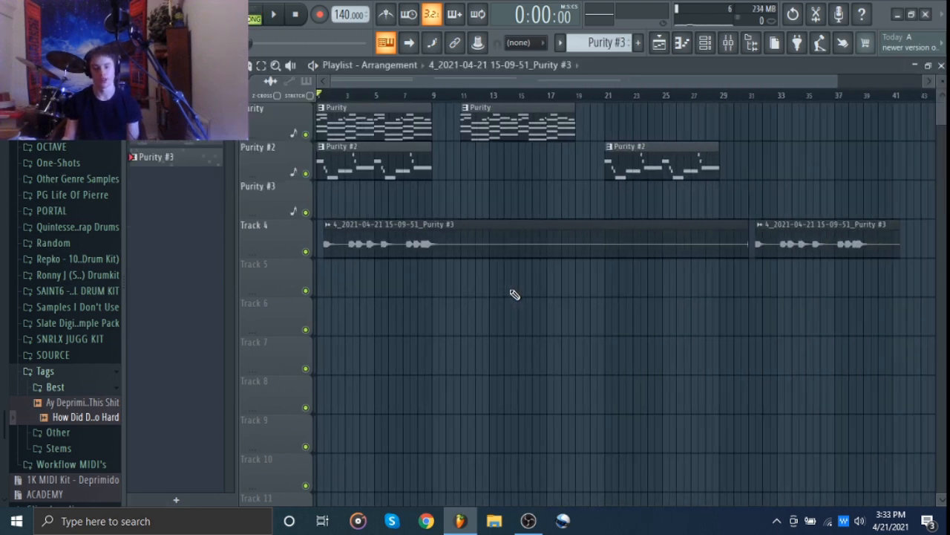
{"action": "scroll", "coordinate": [501, 300], "scroll_direction": "left", "scroll_amount": 2}
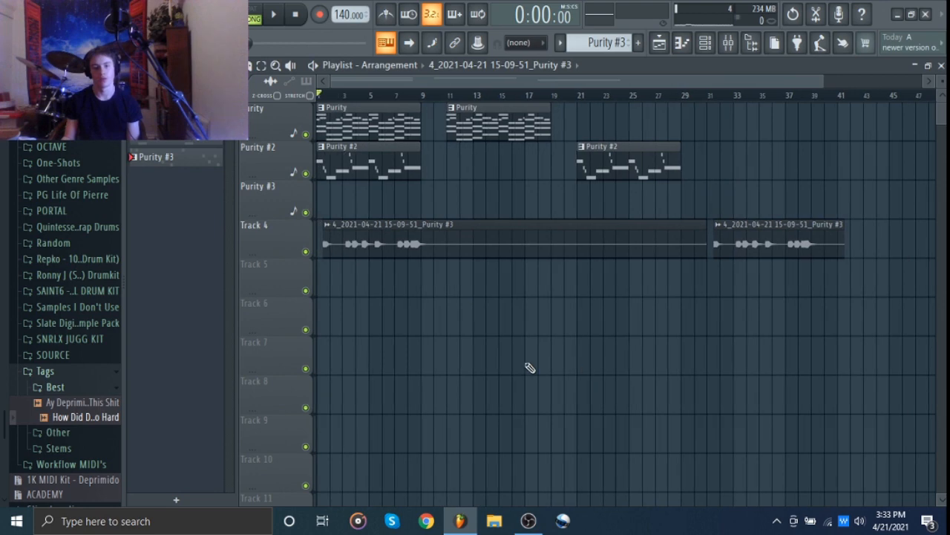
{"action": "double_click", "coordinate": [187, 159]}
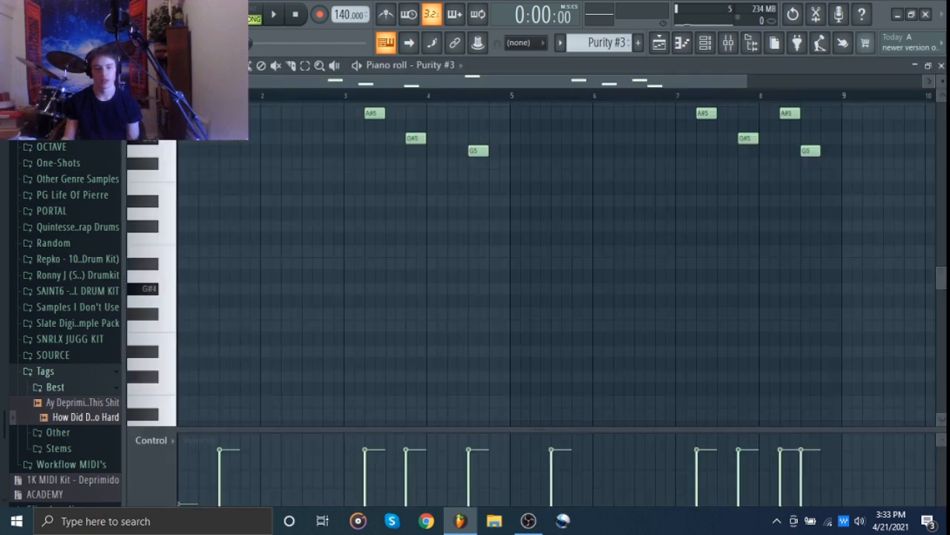
{"action": "scroll", "coordinate": [265, 248], "scroll_direction": "up", "scroll_amount": 5}
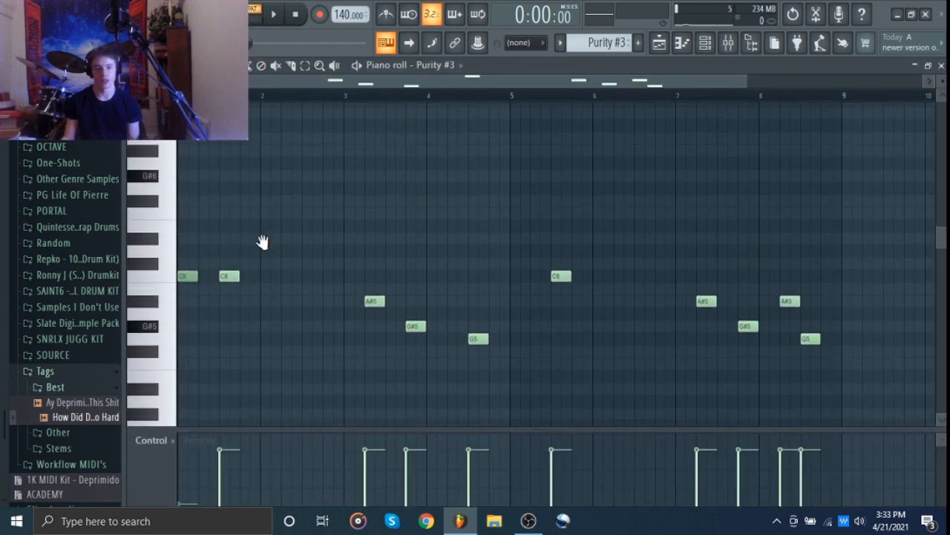
{"action": "right_click", "coordinate": [191, 278]}
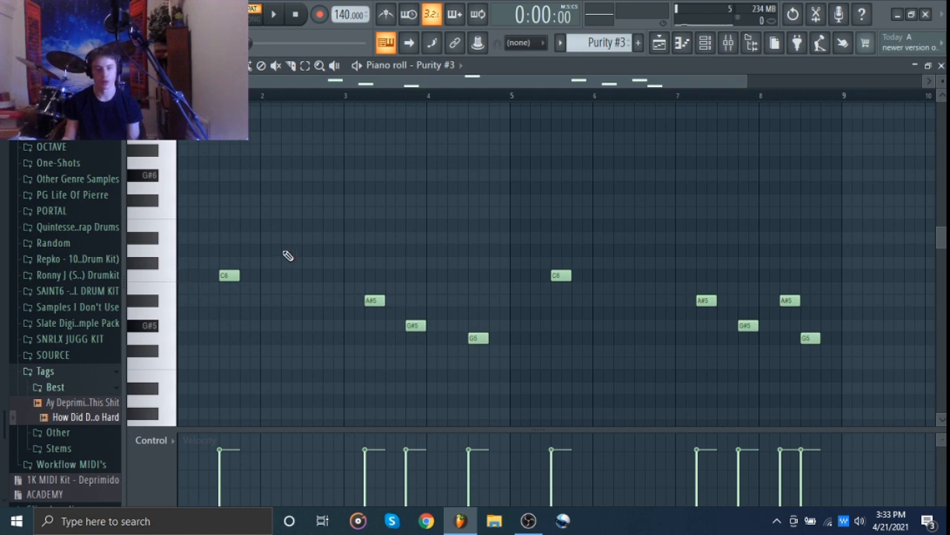
Step: Play the Purity #3 pattern from the beginning without its opening note
{"action": "scroll", "coordinate": [240, 260], "scroll_direction": "down", "scroll_amount": 1}
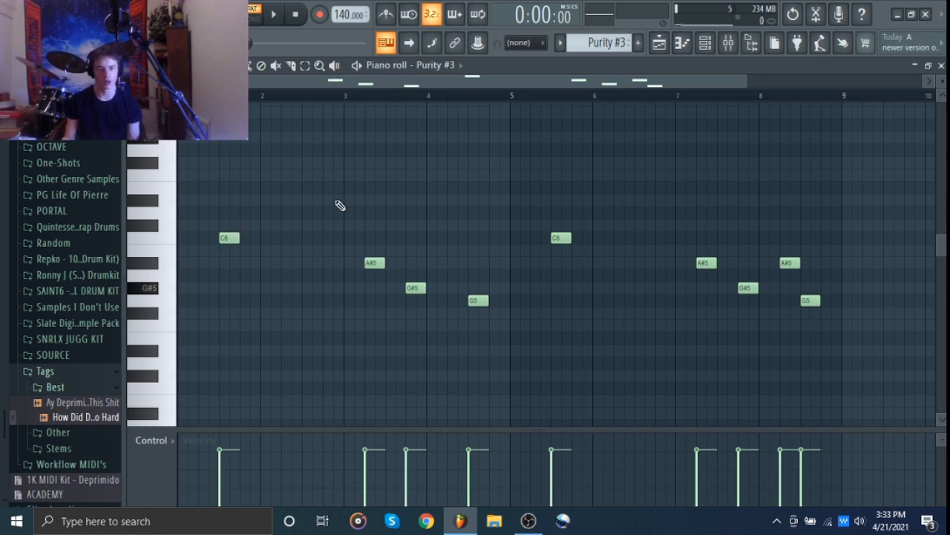
{"action": "key", "text": "space"}
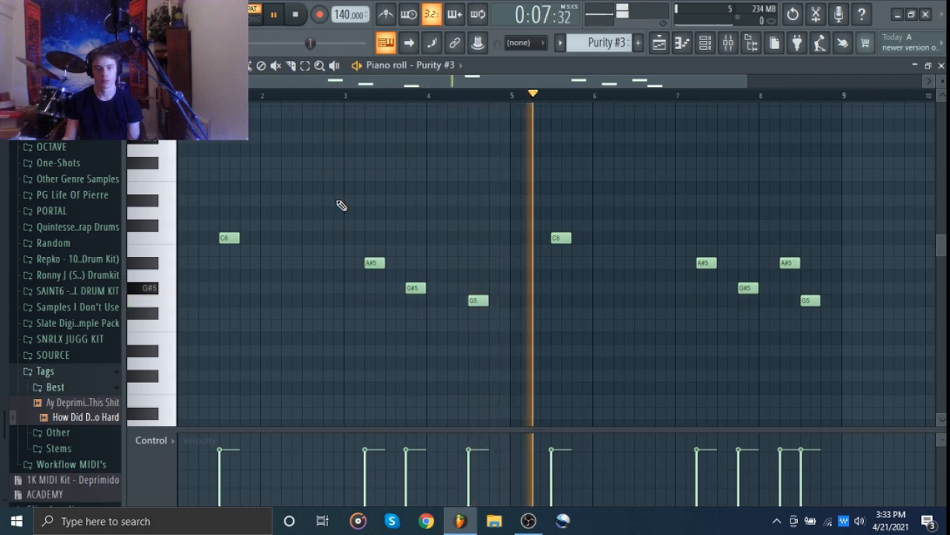
{"action": "key", "text": "space"}
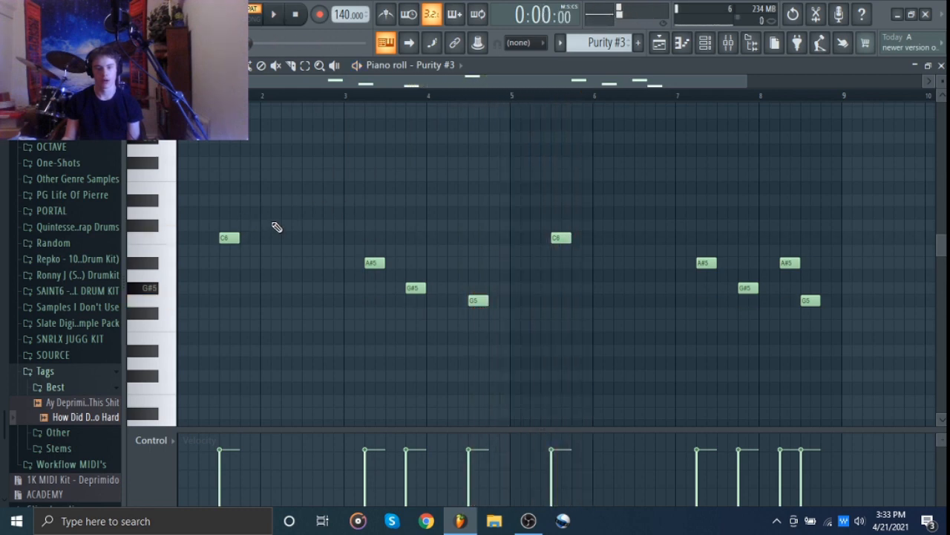
{"action": "left_click_drag", "start_coordinate": [272, 221], "coordinate": [185, 269]}
{"action": "left_click_drag", "start_coordinate": [349, 198], "coordinate": [854, 378]}
{"action": "left_click", "coordinate": [599, 308]}
{"action": "left_click_drag", "start_coordinate": [598, 219], "coordinate": [506, 236]}
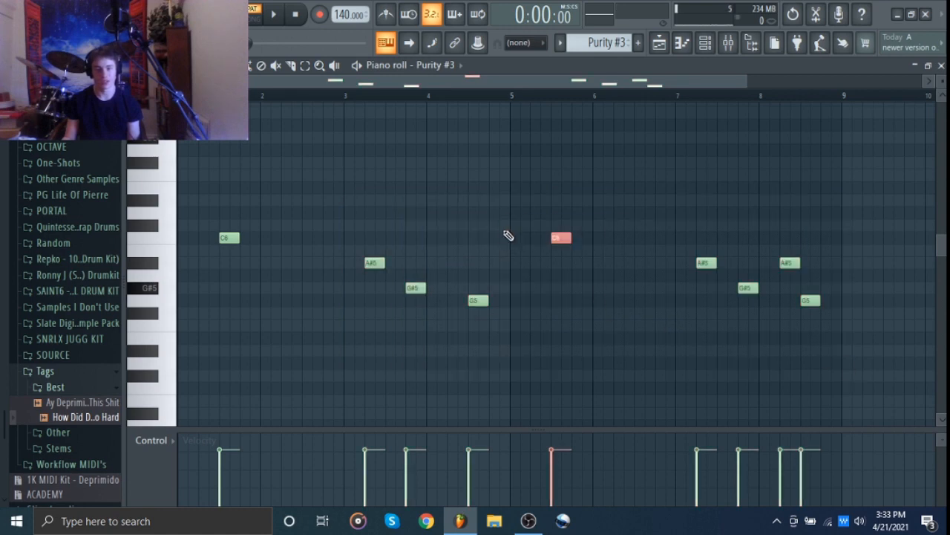
{"action": "left_click", "coordinate": [504, 235]}
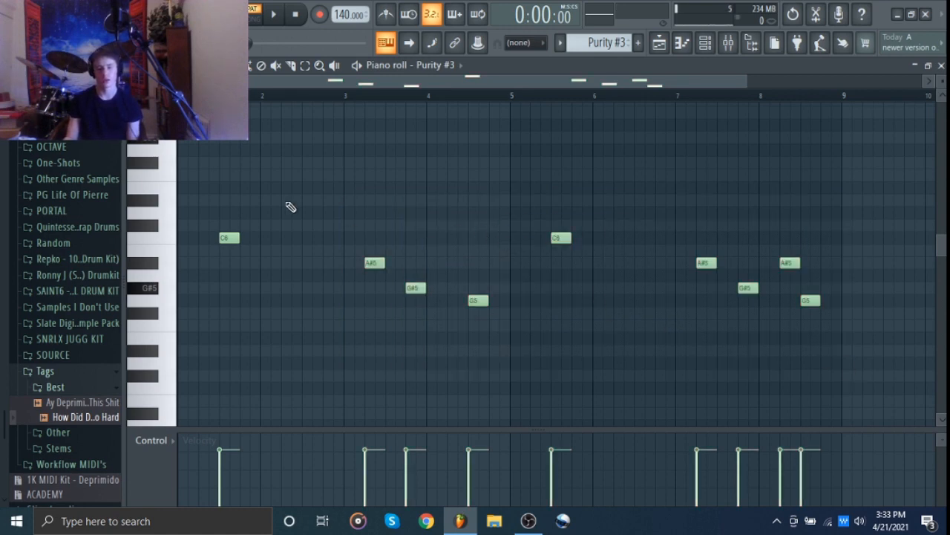
Step: Play the opening bars of the Purity #3 pattern once more
{"action": "key", "text": "space"}
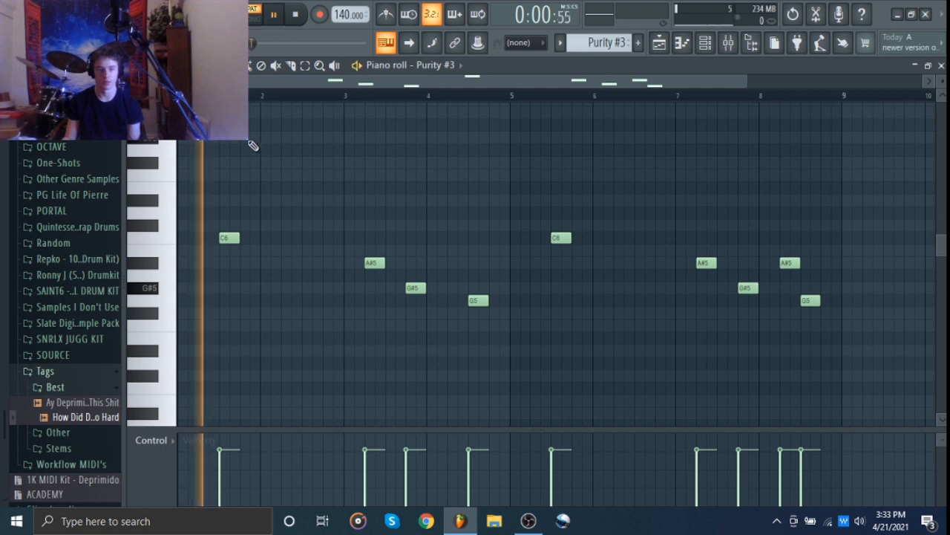
{"action": "key", "text": "space"}
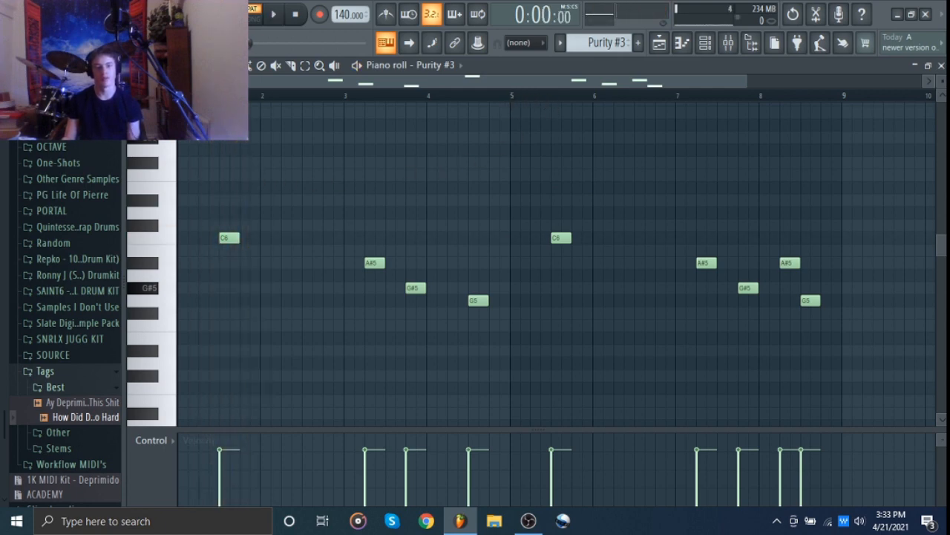
Step: Add a C6 note at the start of bar 1 with minimum velocity, shorten it to end before the next C6, and play the pattern
{"action": "left_click", "coordinate": [190, 237]}
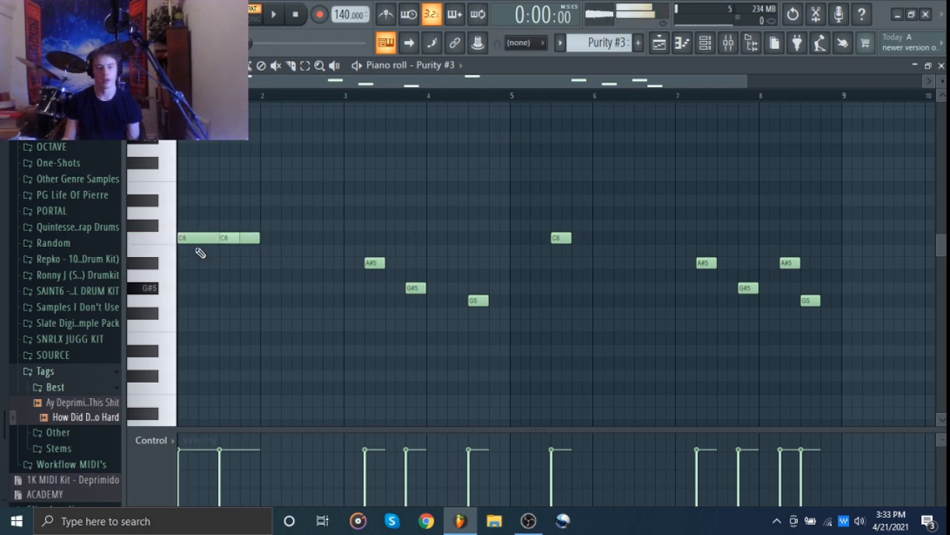
{"action": "scroll", "coordinate": [188, 238], "scroll_direction": "down", "scroll_amount": 10}
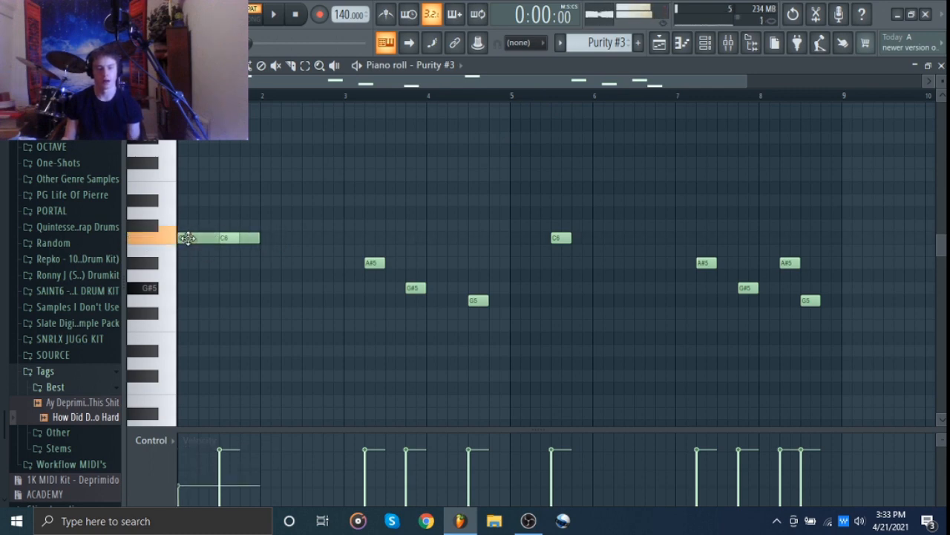
{"action": "scroll", "coordinate": [188, 238], "scroll_direction": "down", "scroll_amount": 2}
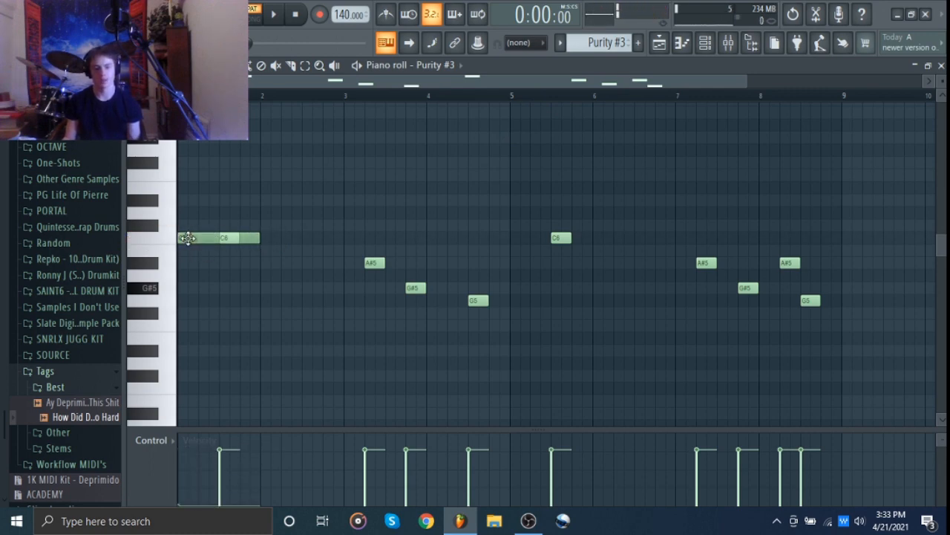
{"action": "left_click_drag", "start_coordinate": [261, 238], "coordinate": [206, 257]}
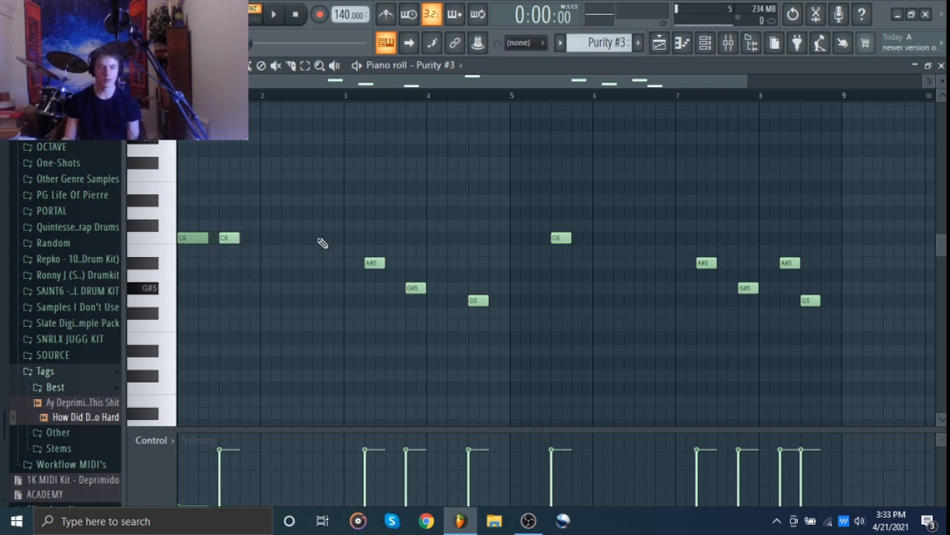
{"action": "key", "text": "space"}
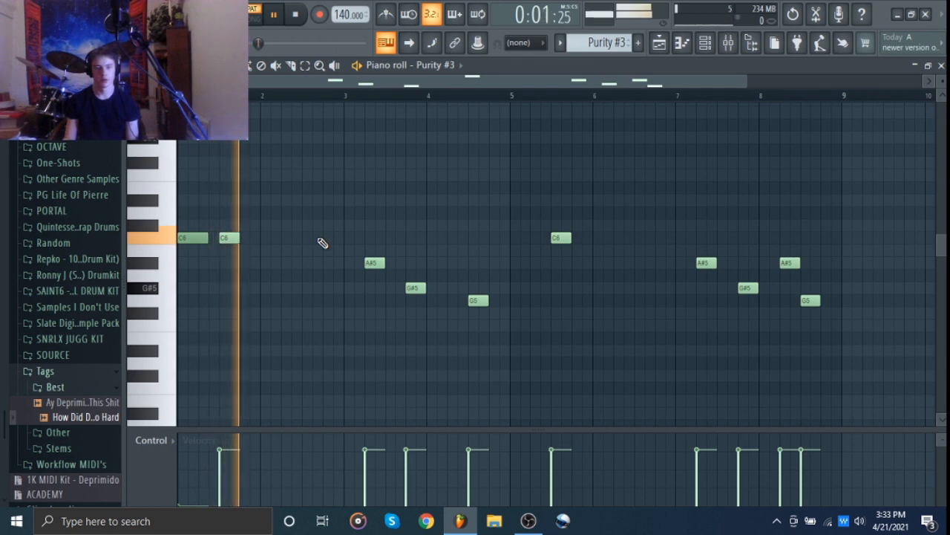
Step: Stop playback and delete the minimum-velocity C6 note at the start of bar 1 in the Purity #3 pattern
{"action": "key", "text": "space"}
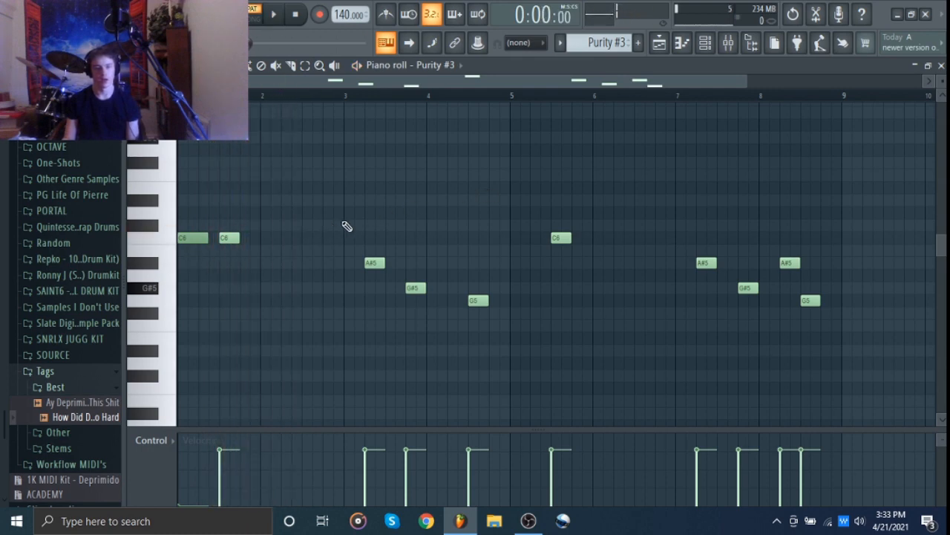
{"action": "right_click", "coordinate": [201, 238]}
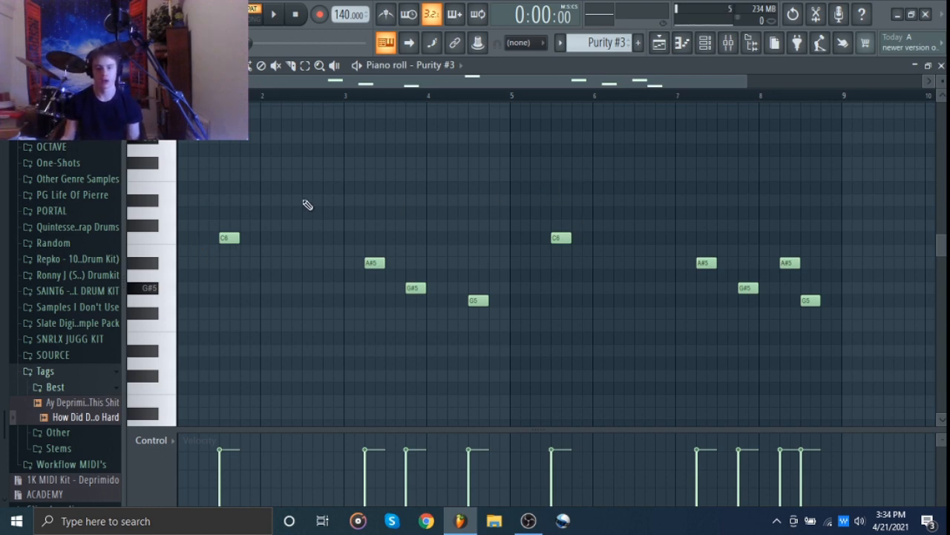
Step: Compare the first and second four-bar halves of the Purity #3 pattern, marking each half's notes and the bar 5 boundary
{"action": "left_click_drag", "start_coordinate": [209, 171], "coordinate": [495, 373]}
{"action": "left_click_drag", "start_coordinate": [543, 171], "coordinate": [825, 376]}
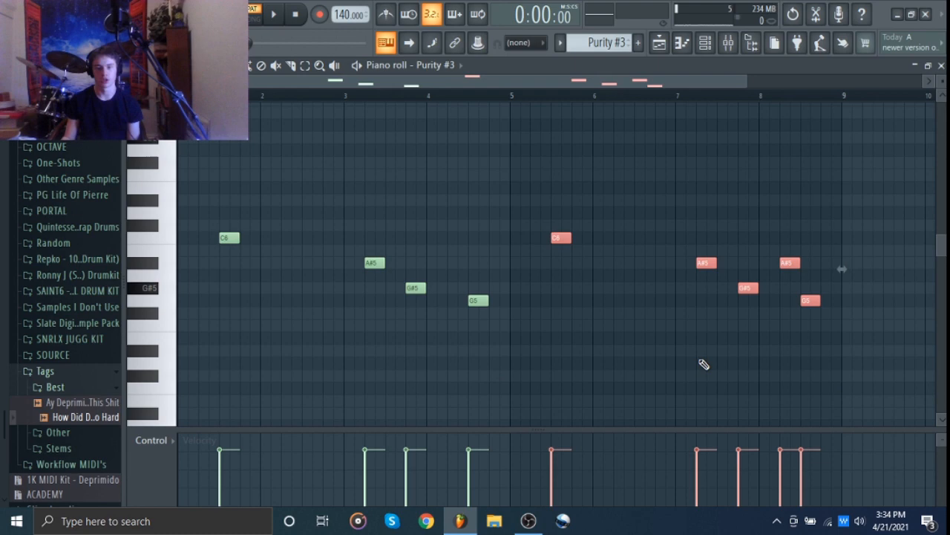
{"action": "left_click", "coordinate": [531, 273]}
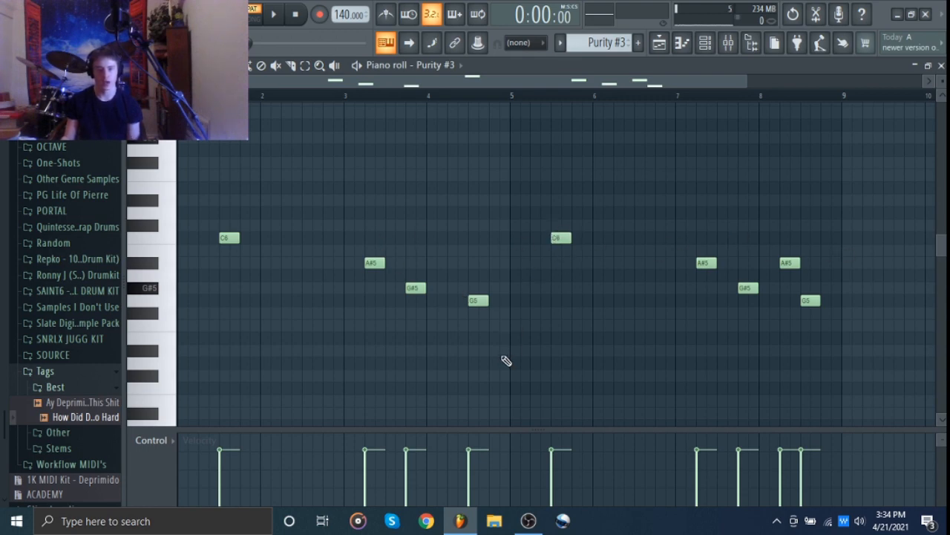
{"action": "left_click_drag", "start_coordinate": [503, 358], "coordinate": [171, 163]}
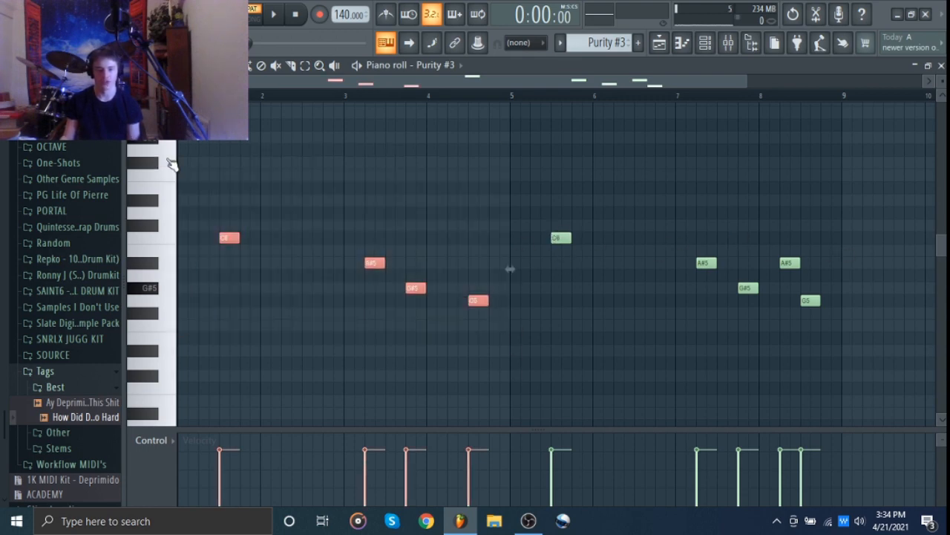
{"action": "left_click", "coordinate": [605, 164]}
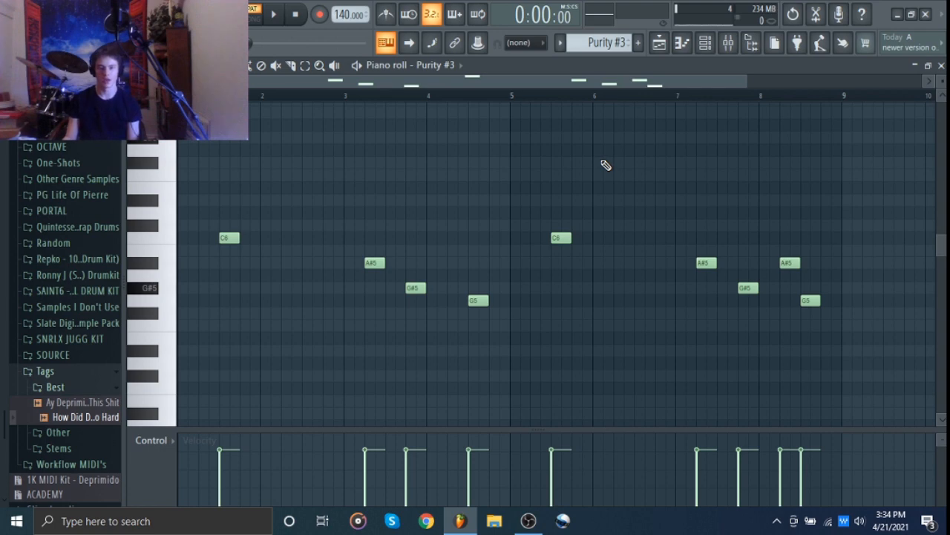
{"action": "left_click", "coordinate": [510, 95]}
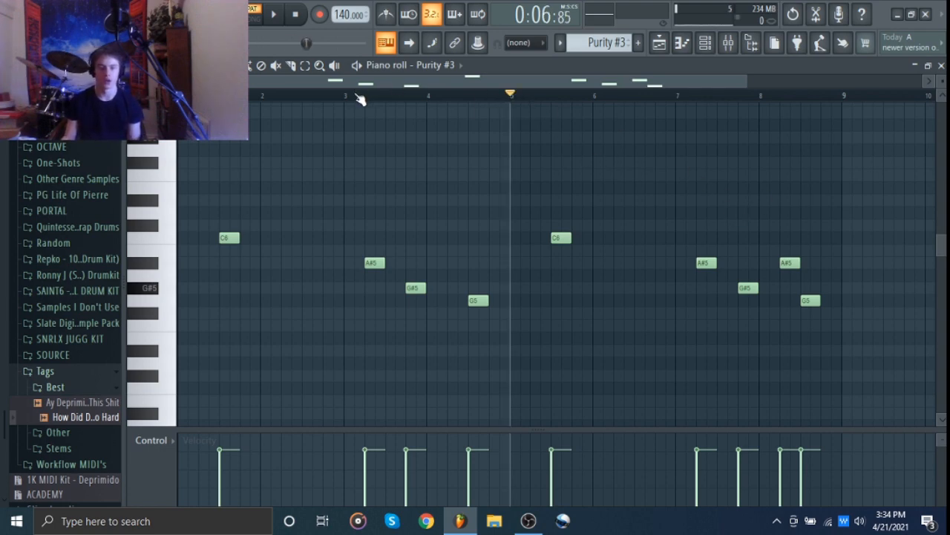
{"action": "left_click_drag", "start_coordinate": [357, 96], "coordinate": [179, 97]}
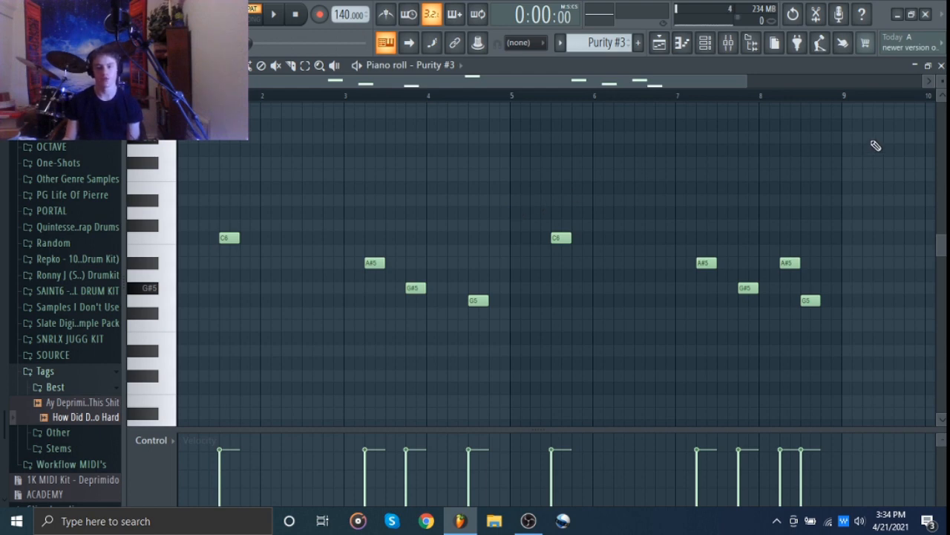
Step: Close the Purity #3 notes, show the playlist arrangement, and play it from the beginning through the first eight bars
{"action": "left_click", "coordinate": [940, 65]}
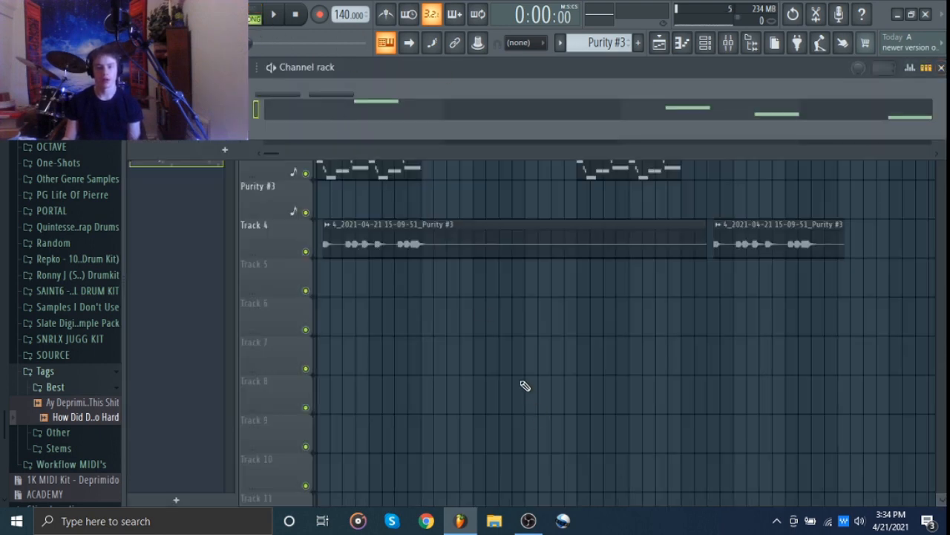
{"action": "key", "text": "F5"}
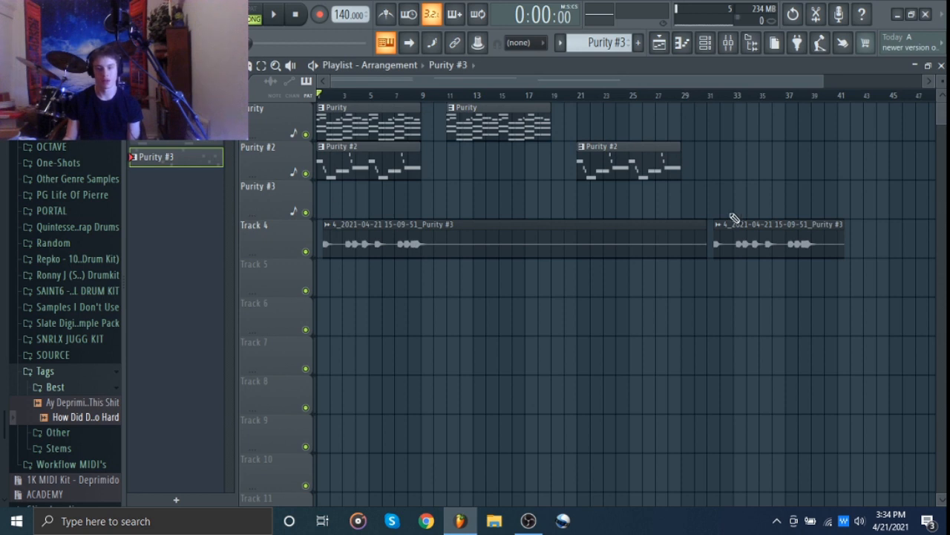
{"action": "key", "text": "space"}
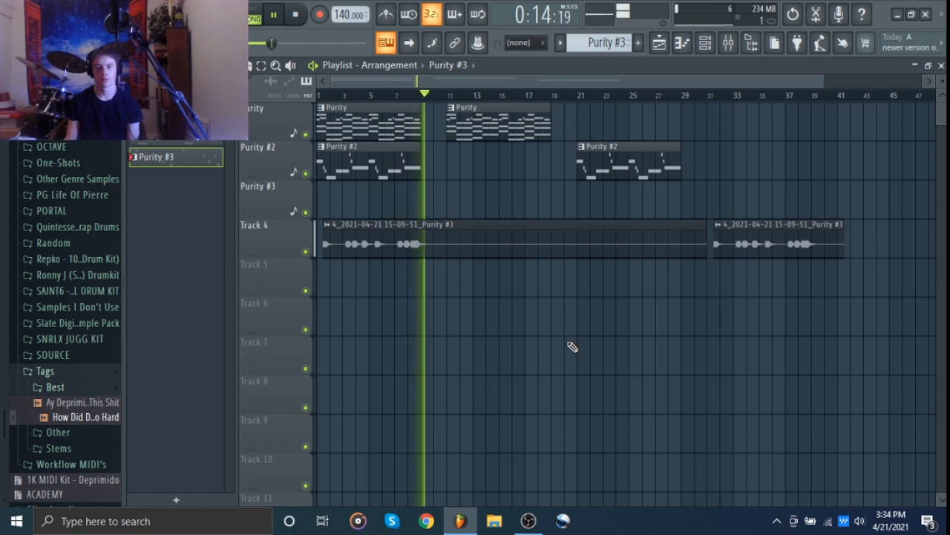
{"action": "key", "text": "space"}
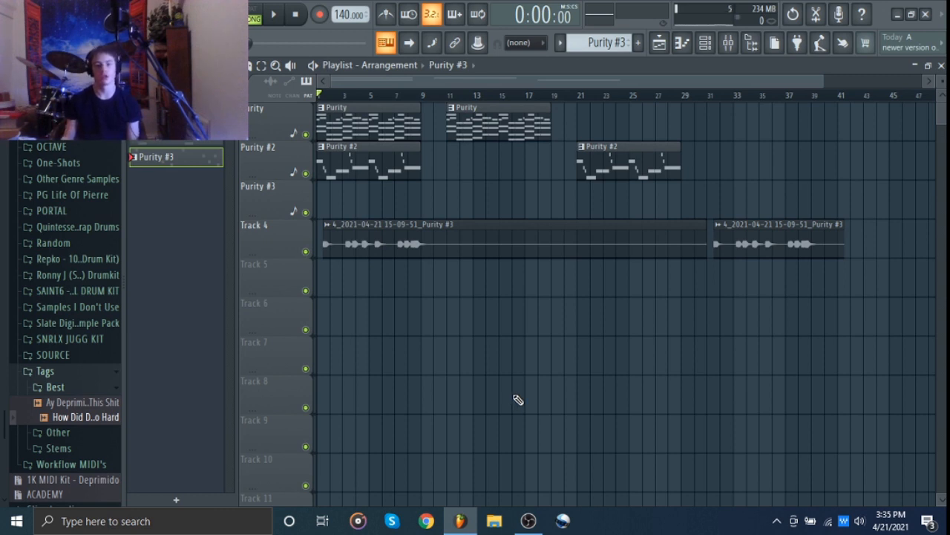
{"action": "left_click_drag", "start_coordinate": [867, 377], "coordinate": [300, 83]}
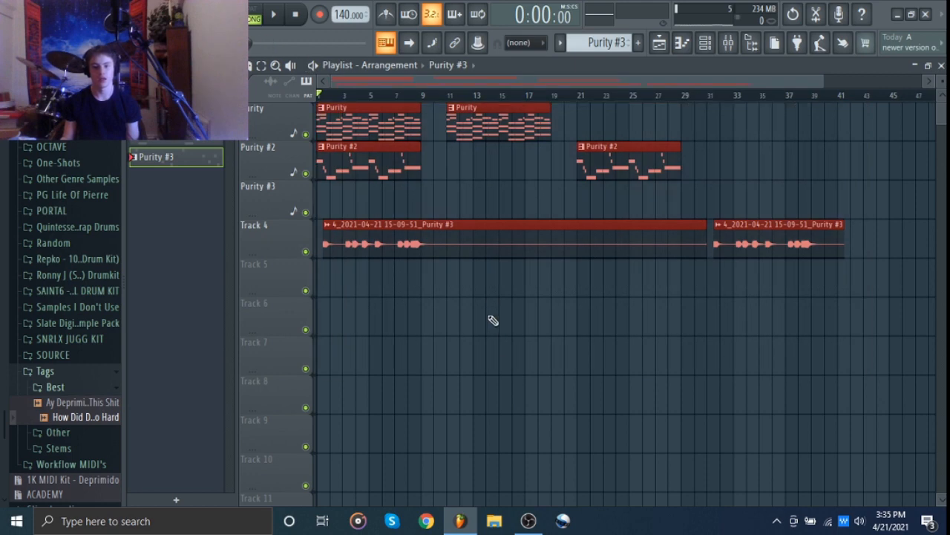
{"action": "left_click", "coordinate": [468, 338]}
{"action": "left_click_drag", "start_coordinate": [824, 374], "coordinate": [311, 74]}
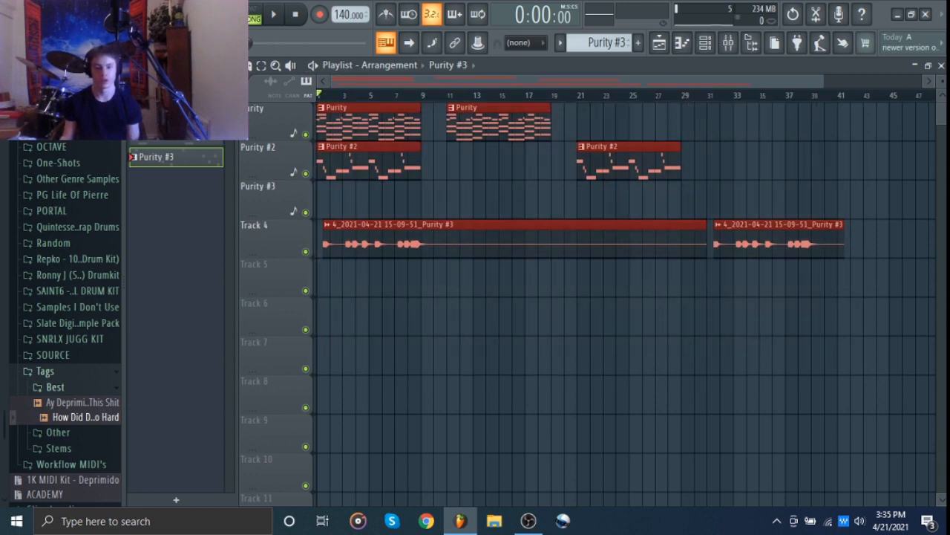
{"action": "left_click", "coordinate": [538, 361]}
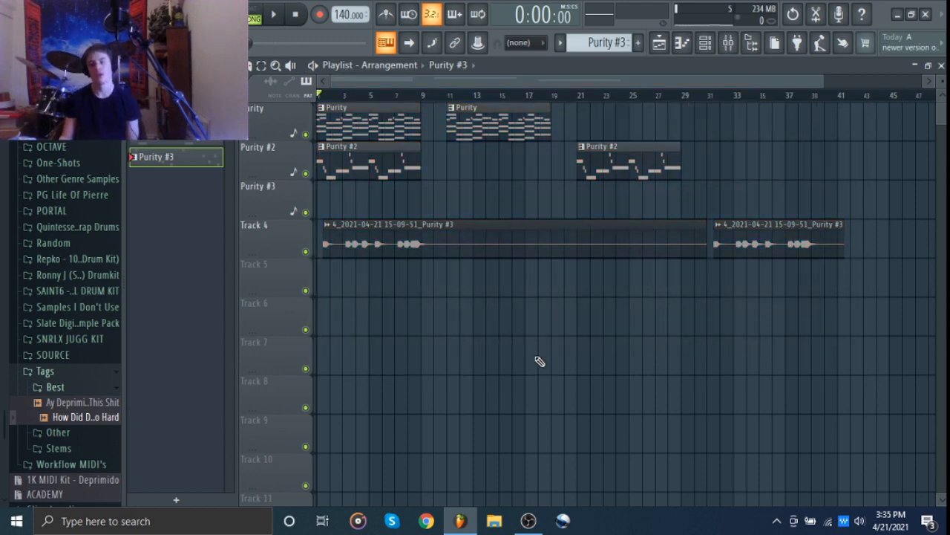